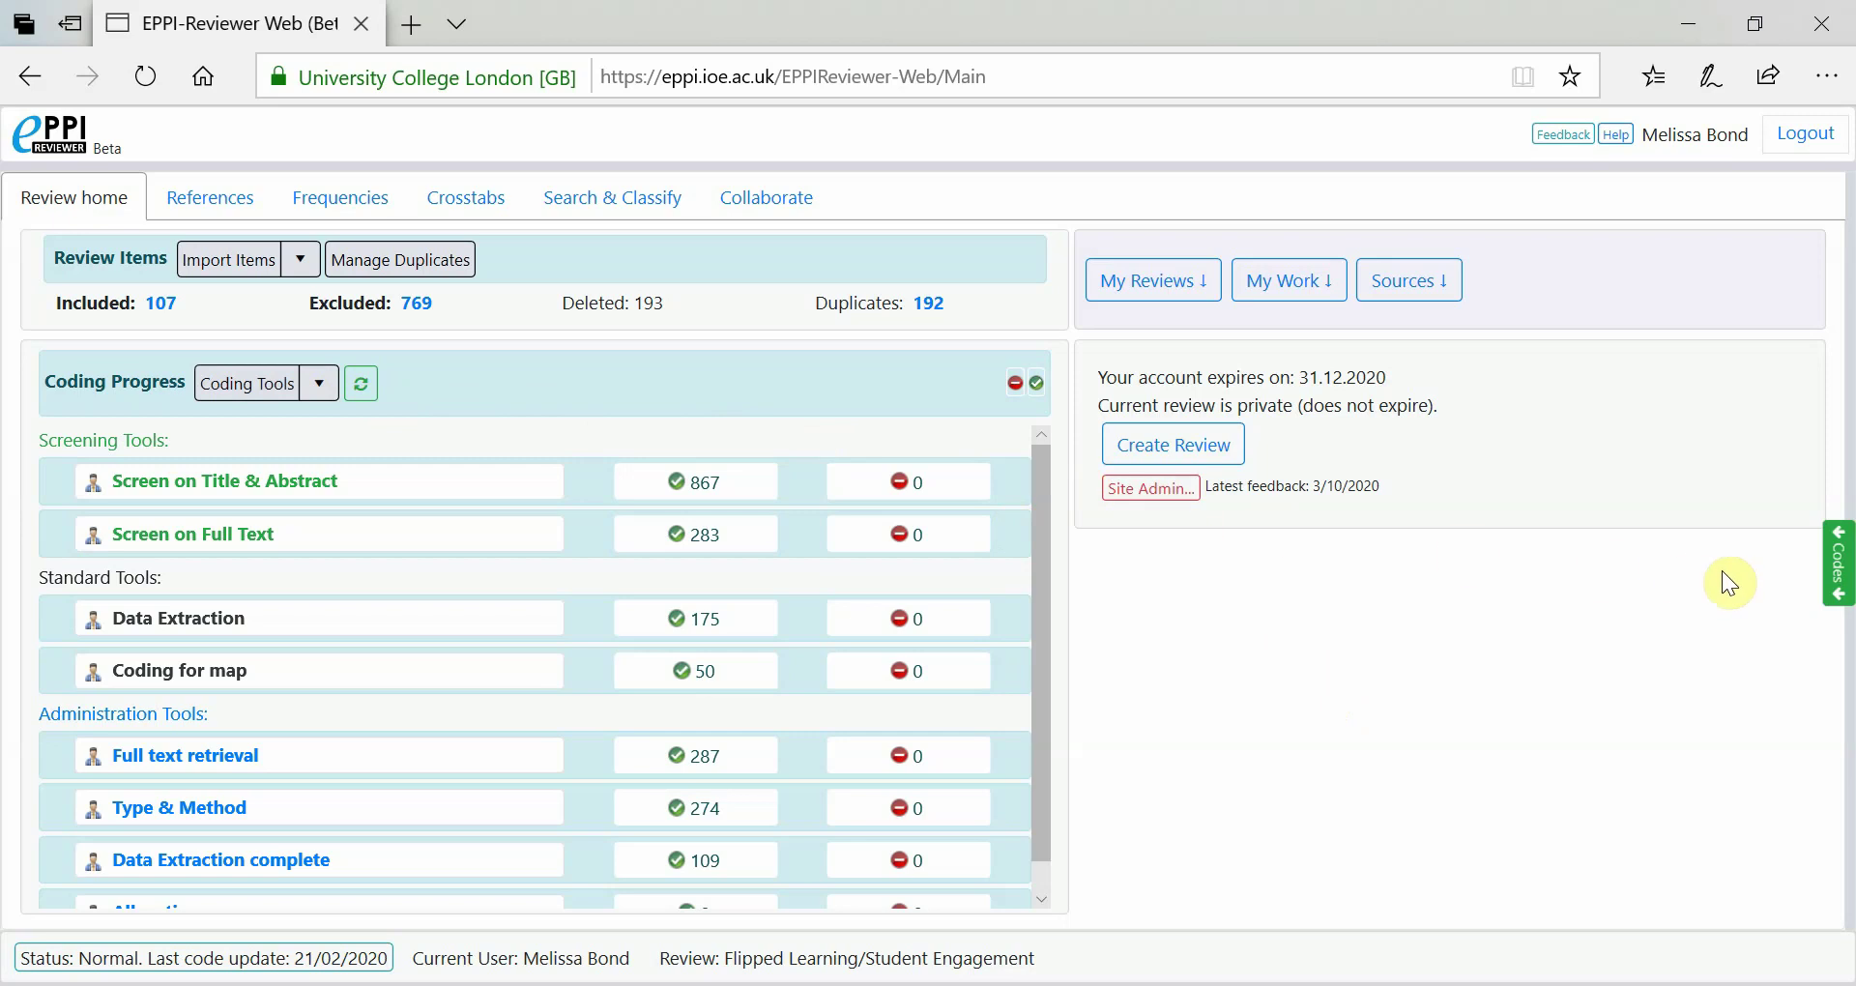
Open the Codes panel and go to the Edit Coding Tools page listing the eight tools.
left_click(1837, 571)
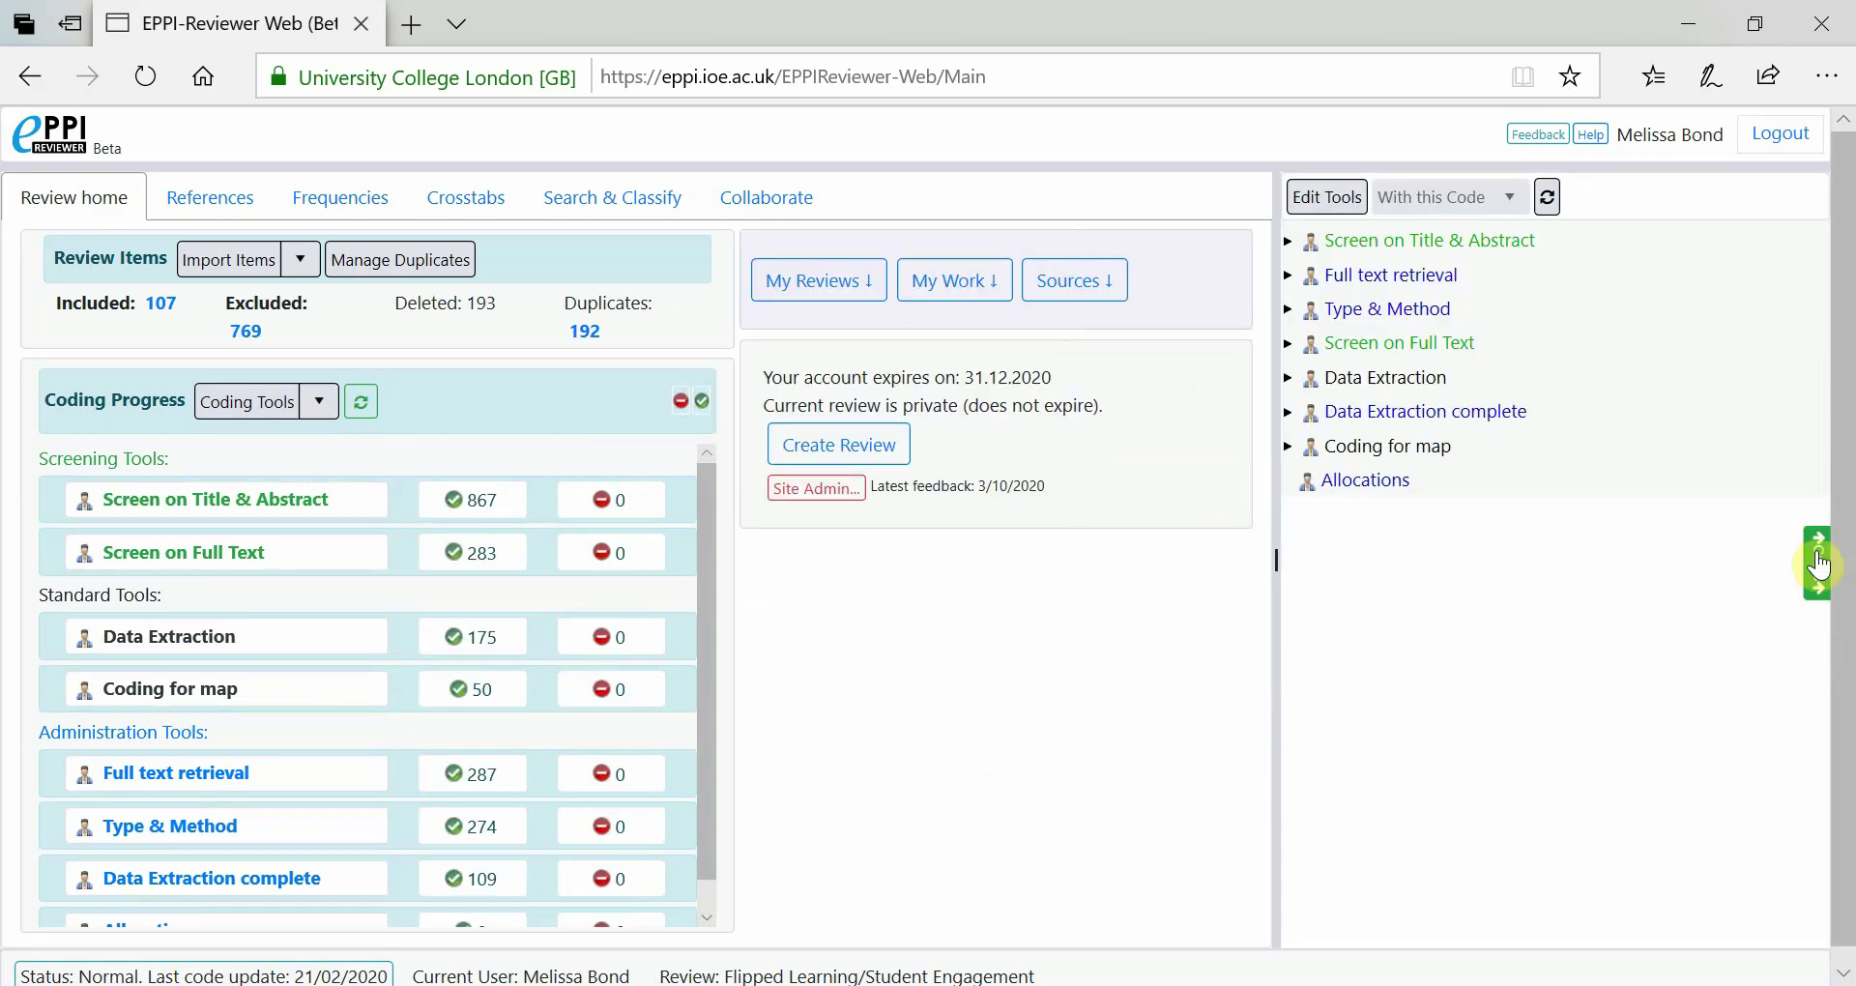
left_click(1327, 204)
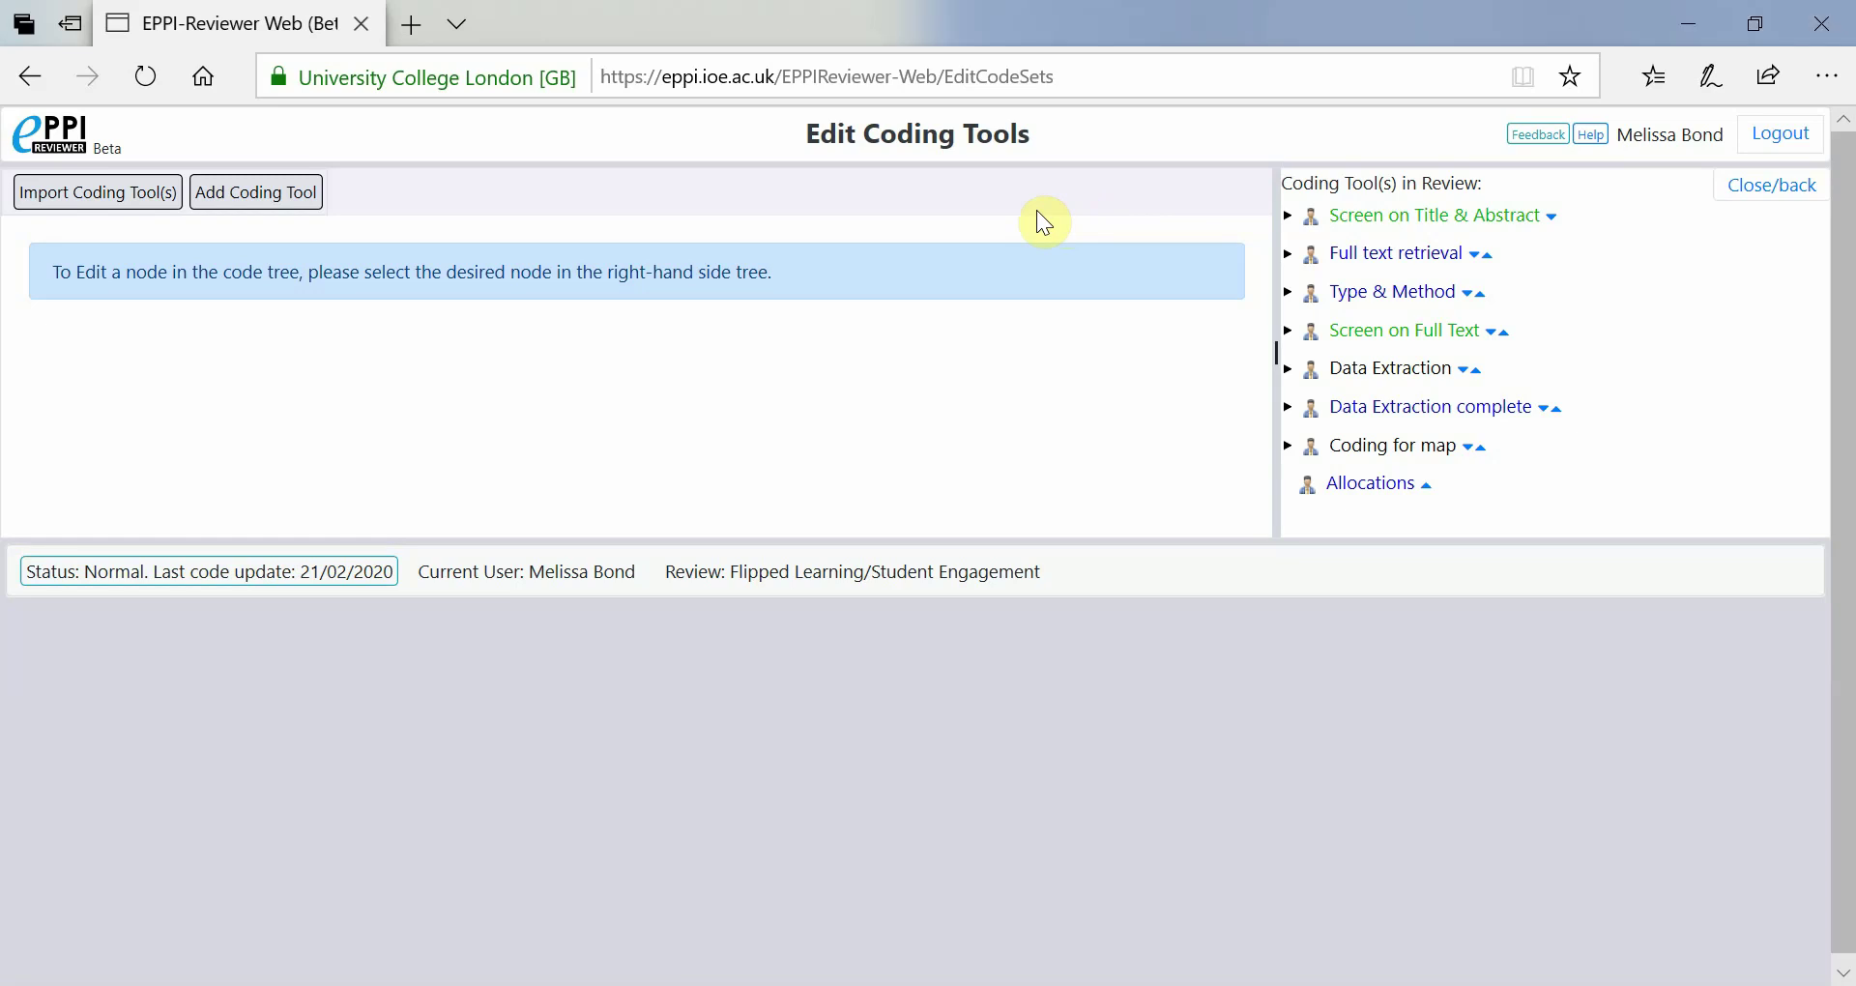
Under Screen on Title & Abstract, rename 'EXCLUDE not English' to 'EXCLUDE not in English' and update it.
left_click(1287, 216)
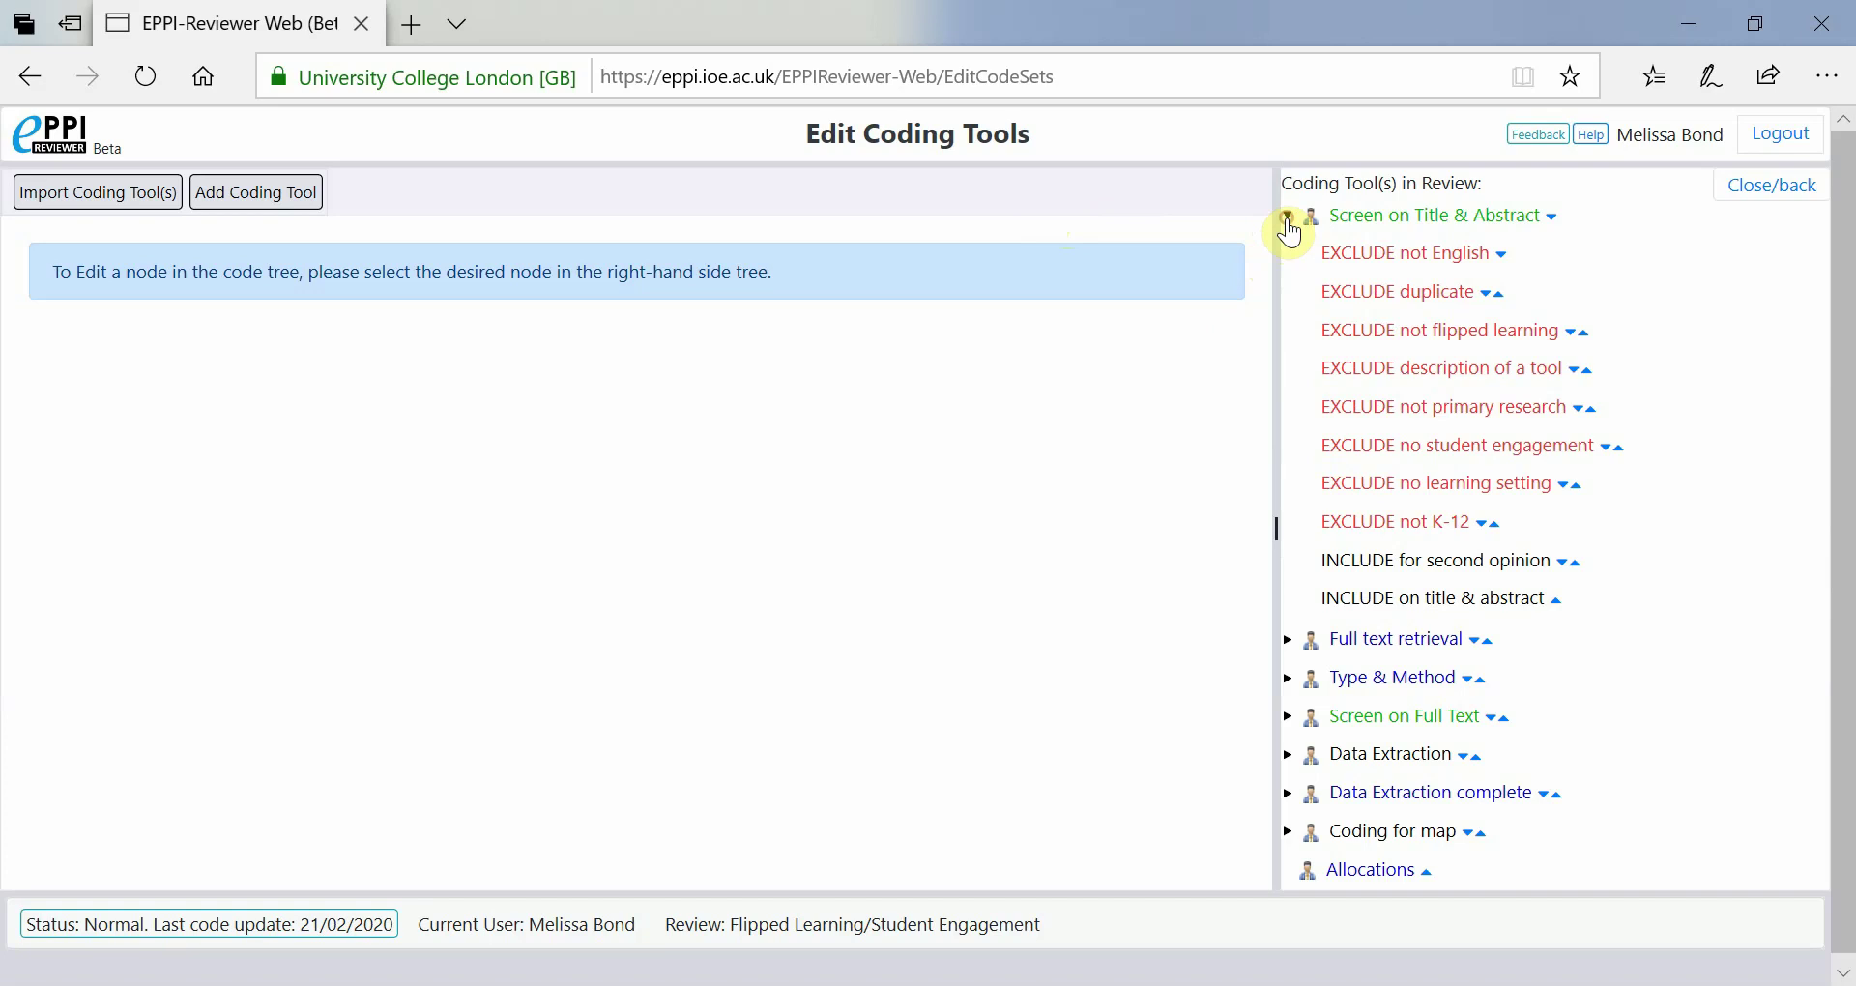
left_click(1397, 263)
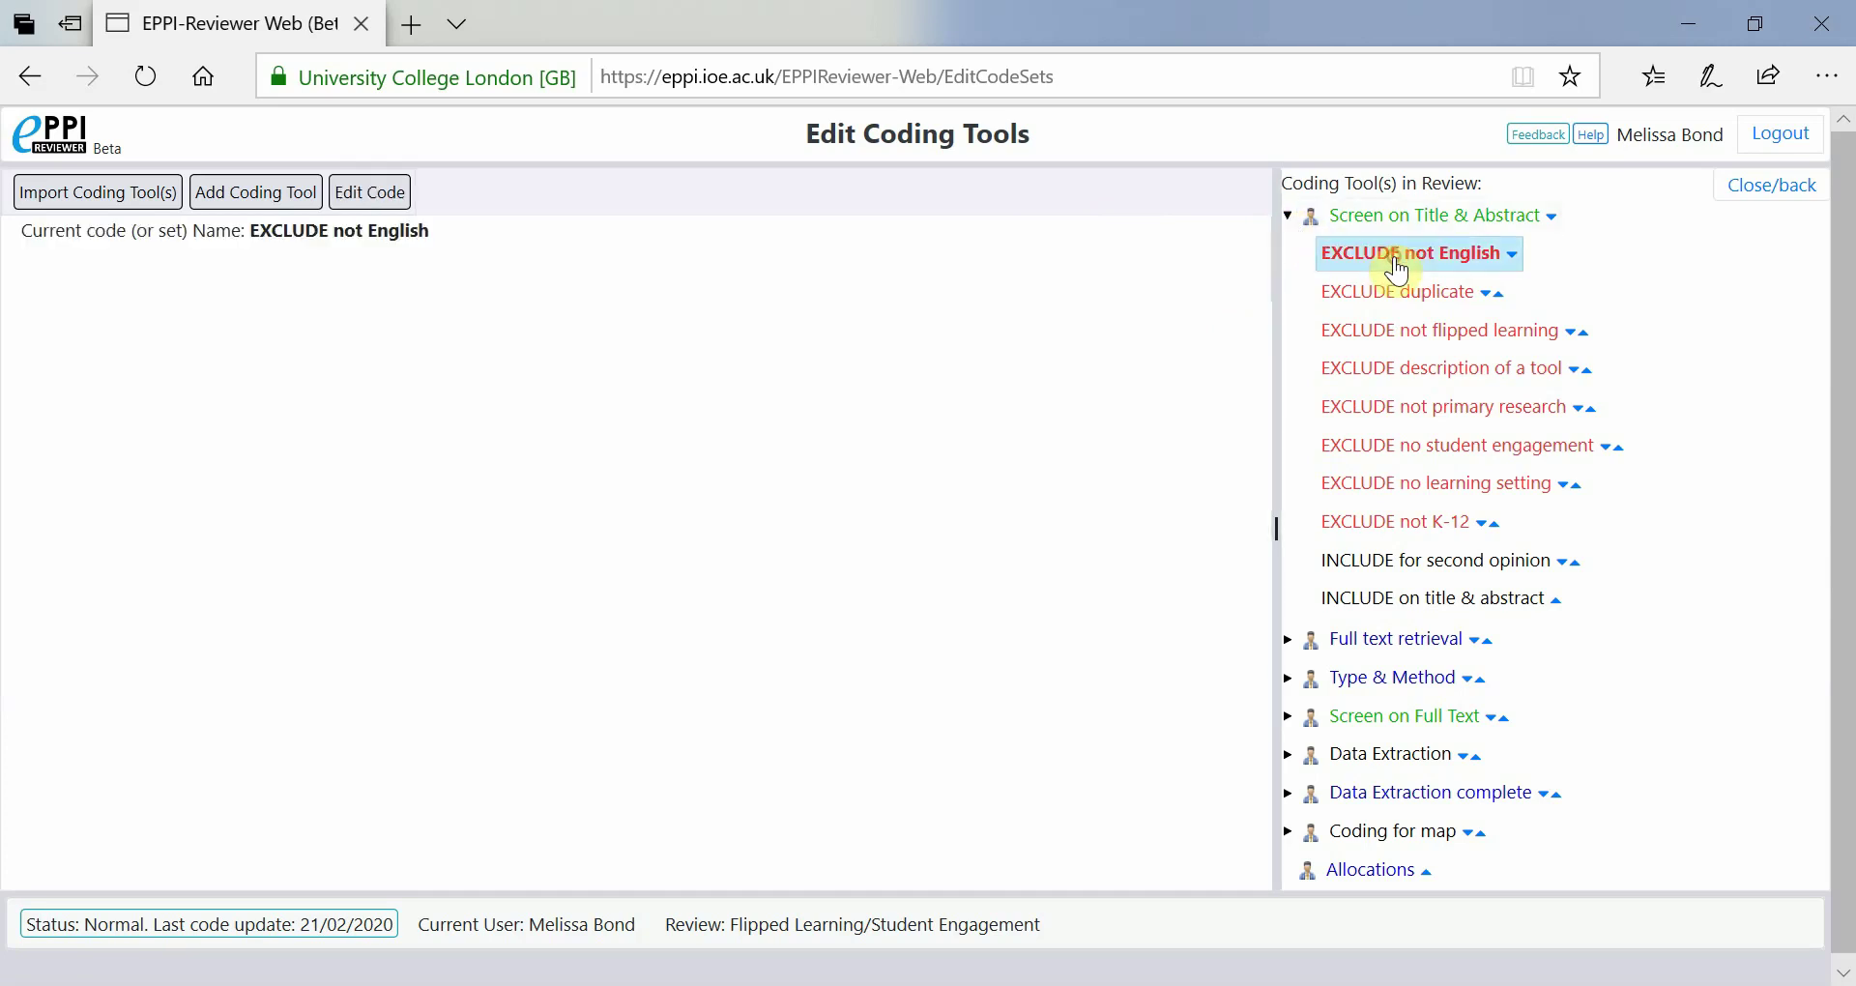
left_click(399, 204)
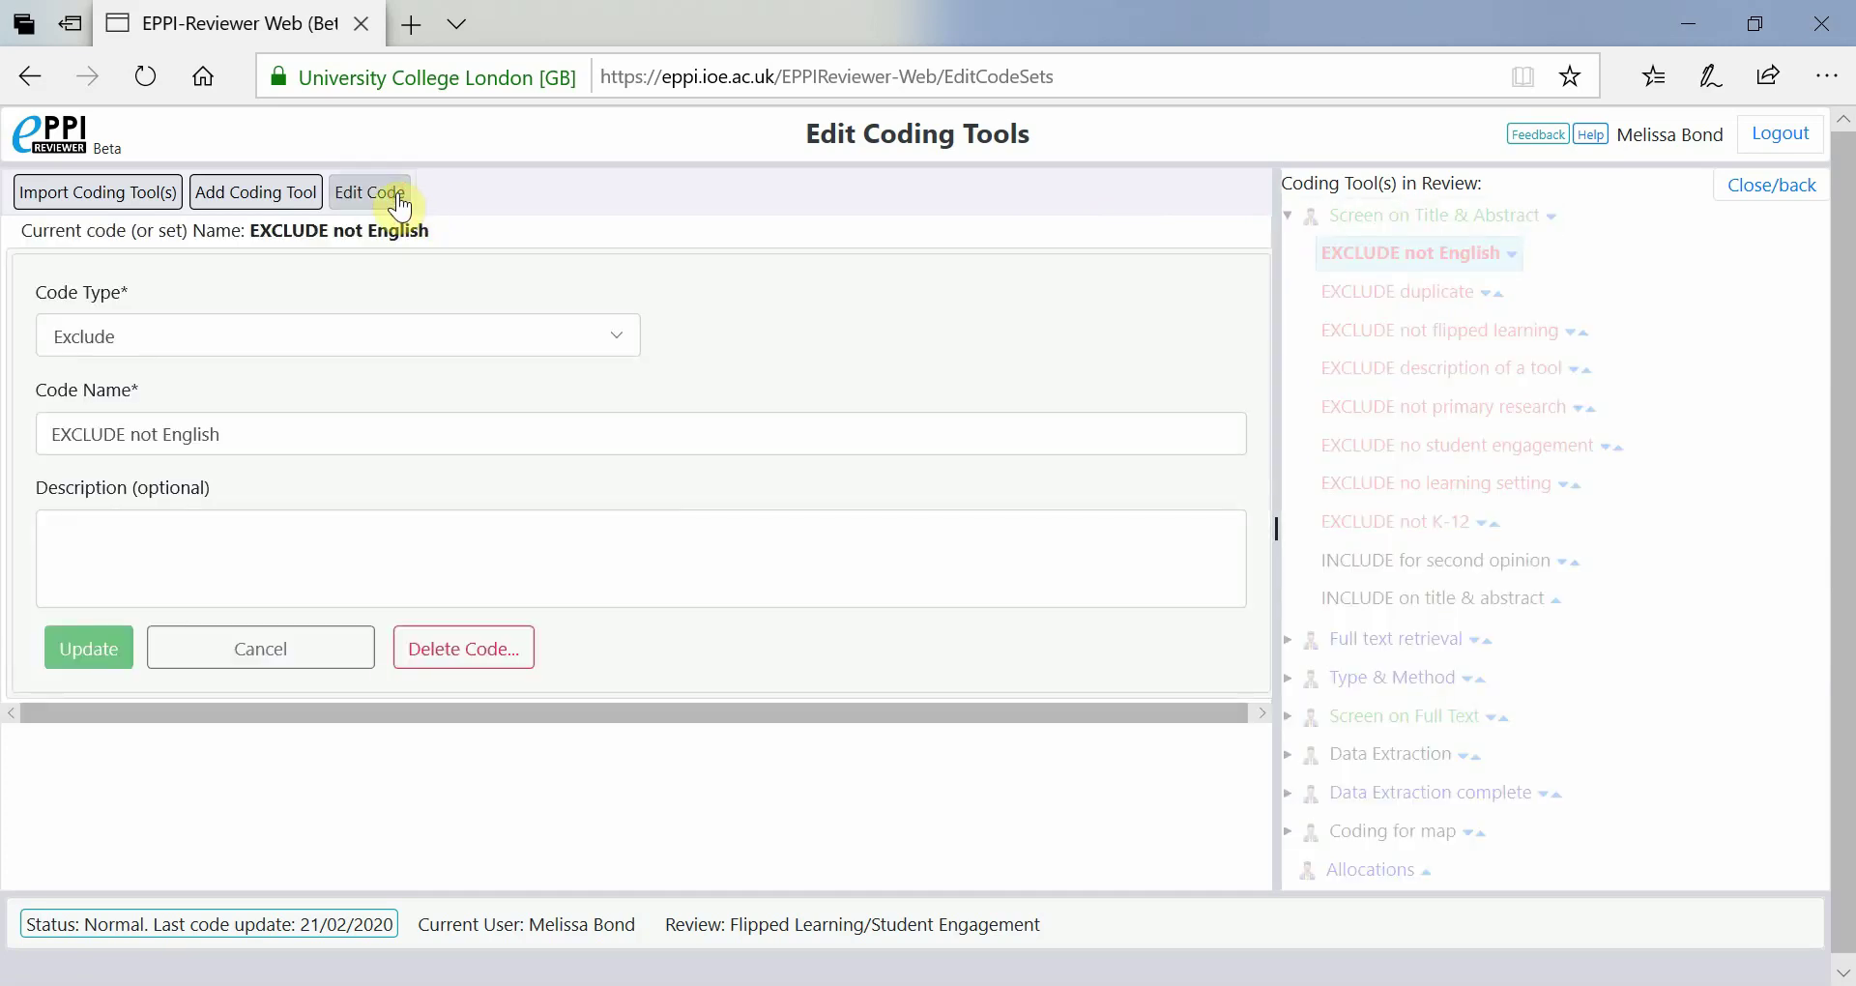
left_click(159, 433)
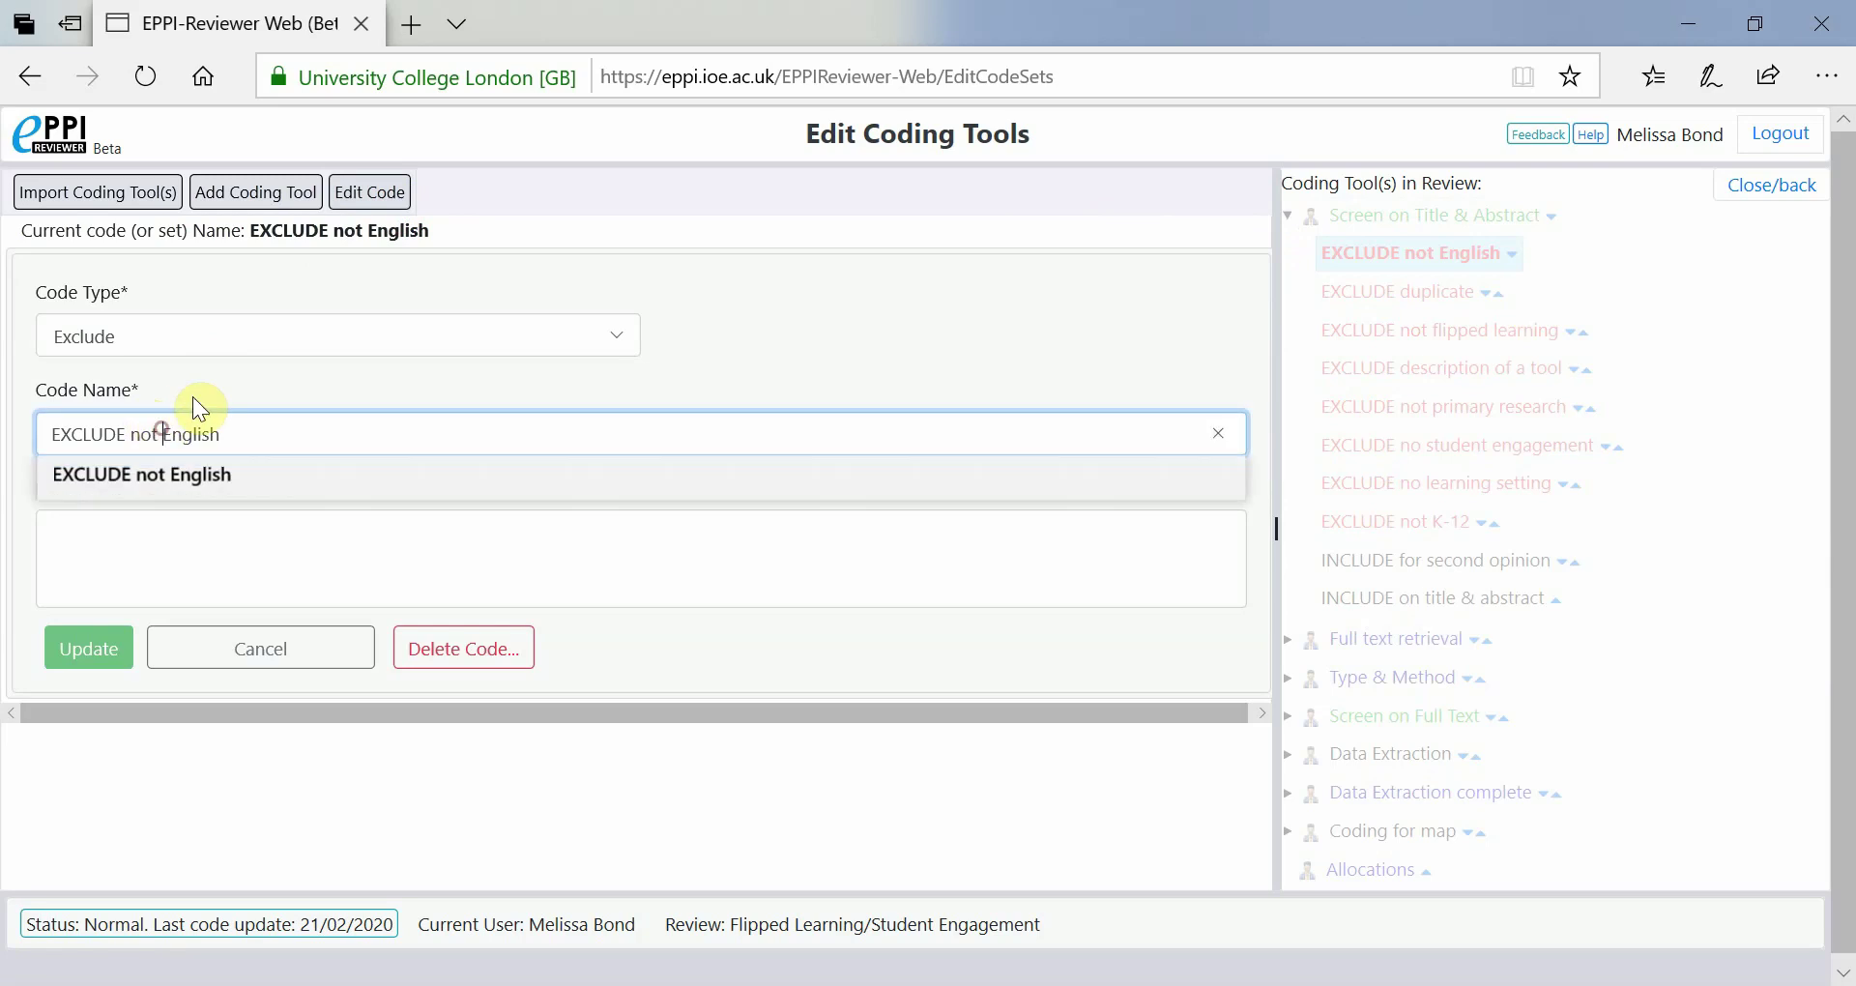
type("in")
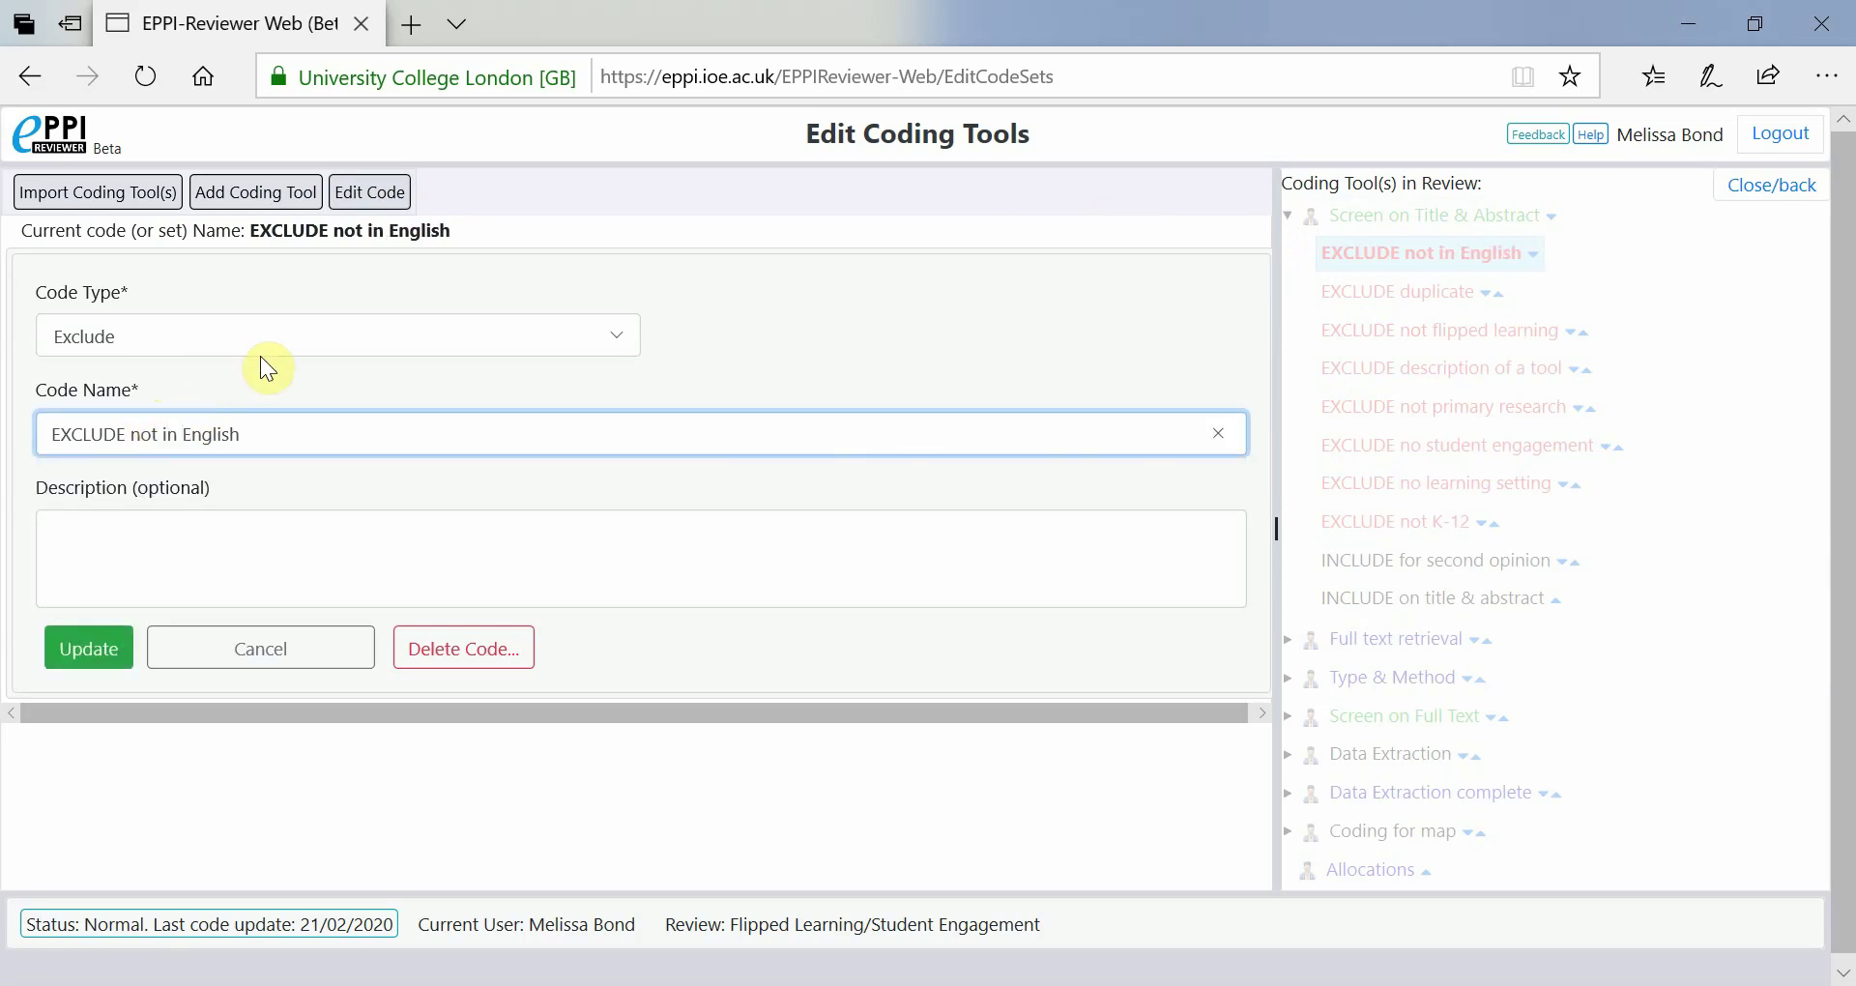
left_click(99, 642)
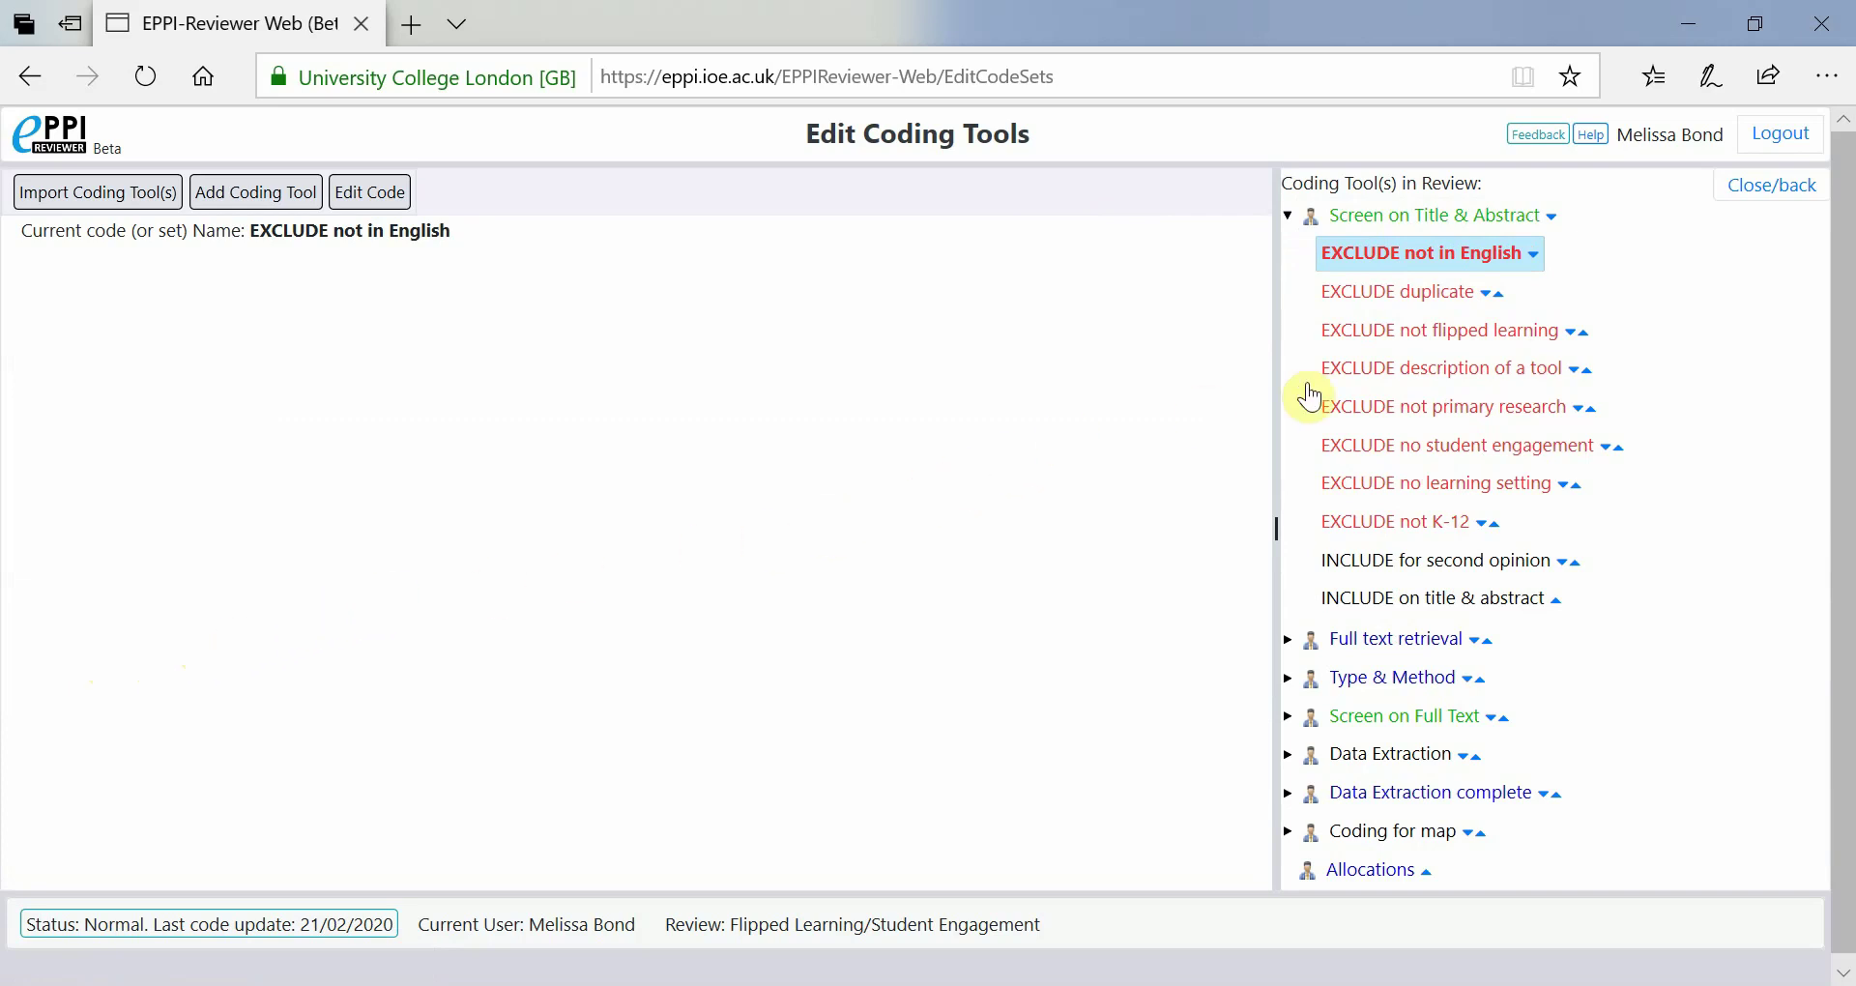
Move EXCLUDE not in English down one place, below EXCLUDE duplicate.
left_click(1533, 256)
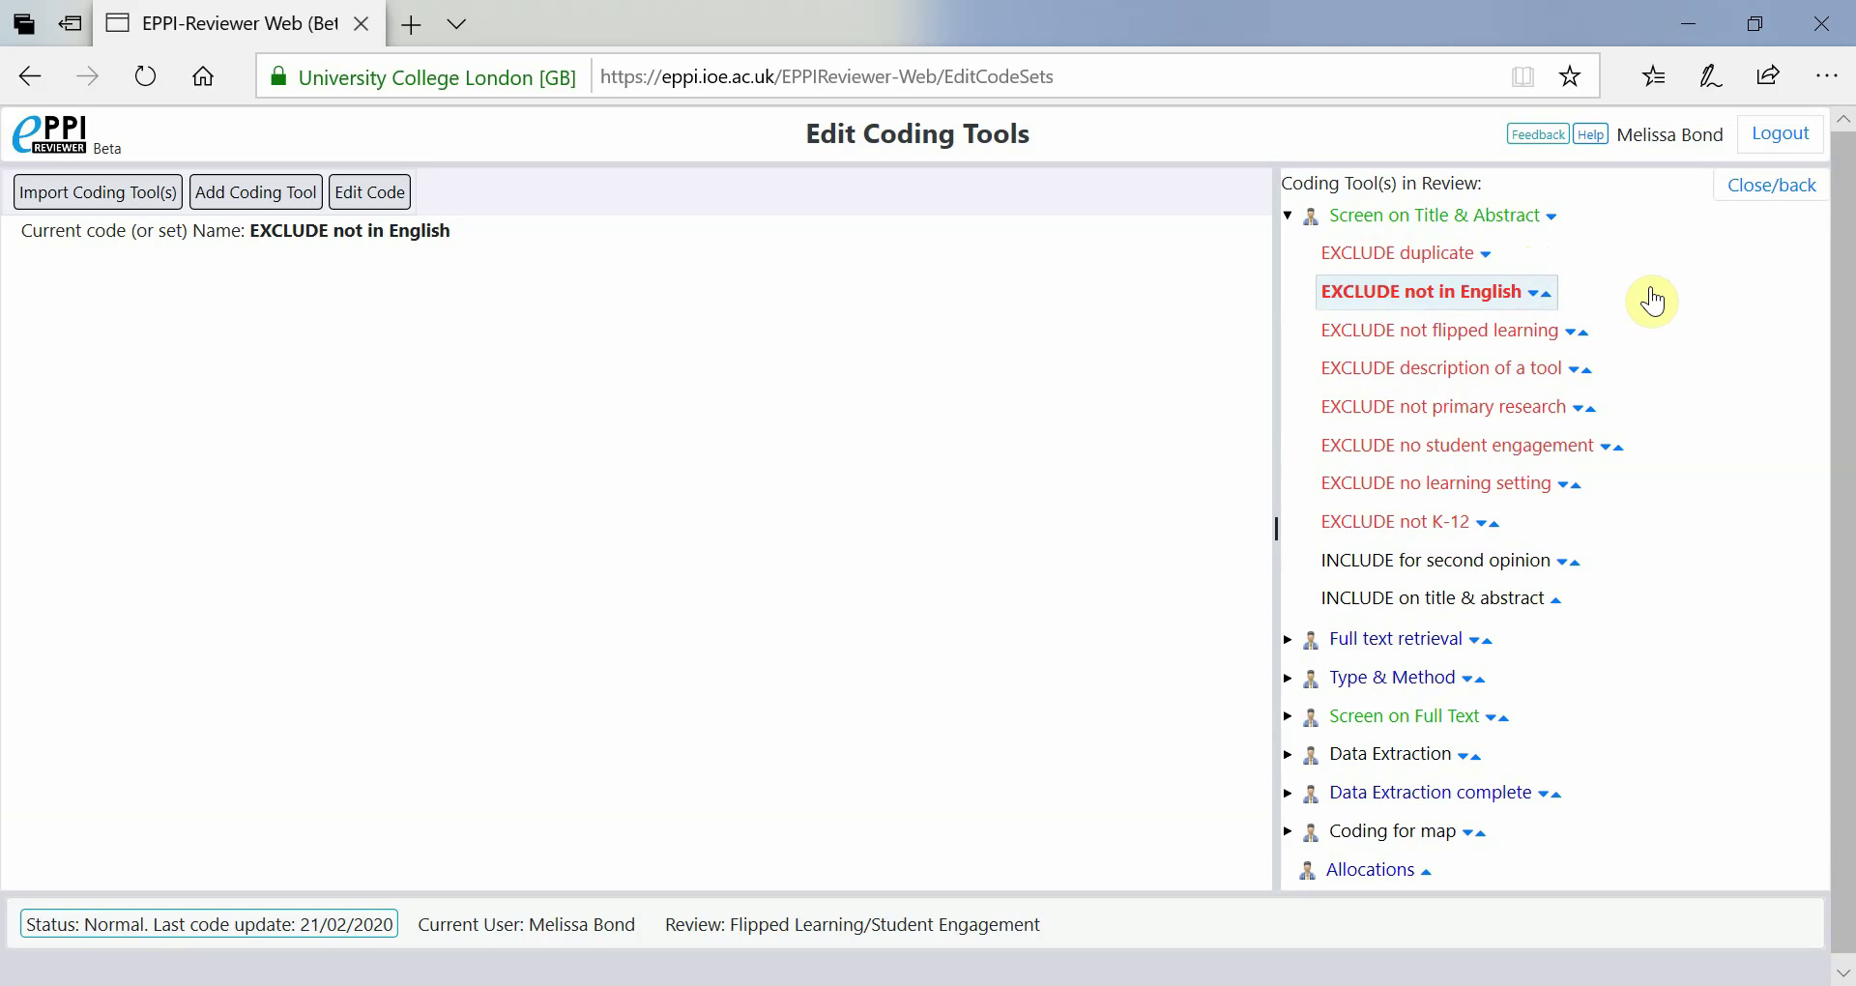
Change the Screen on Title & Abstract tool's data entry mode from Normal to Comparison.
left_click(1465, 226)
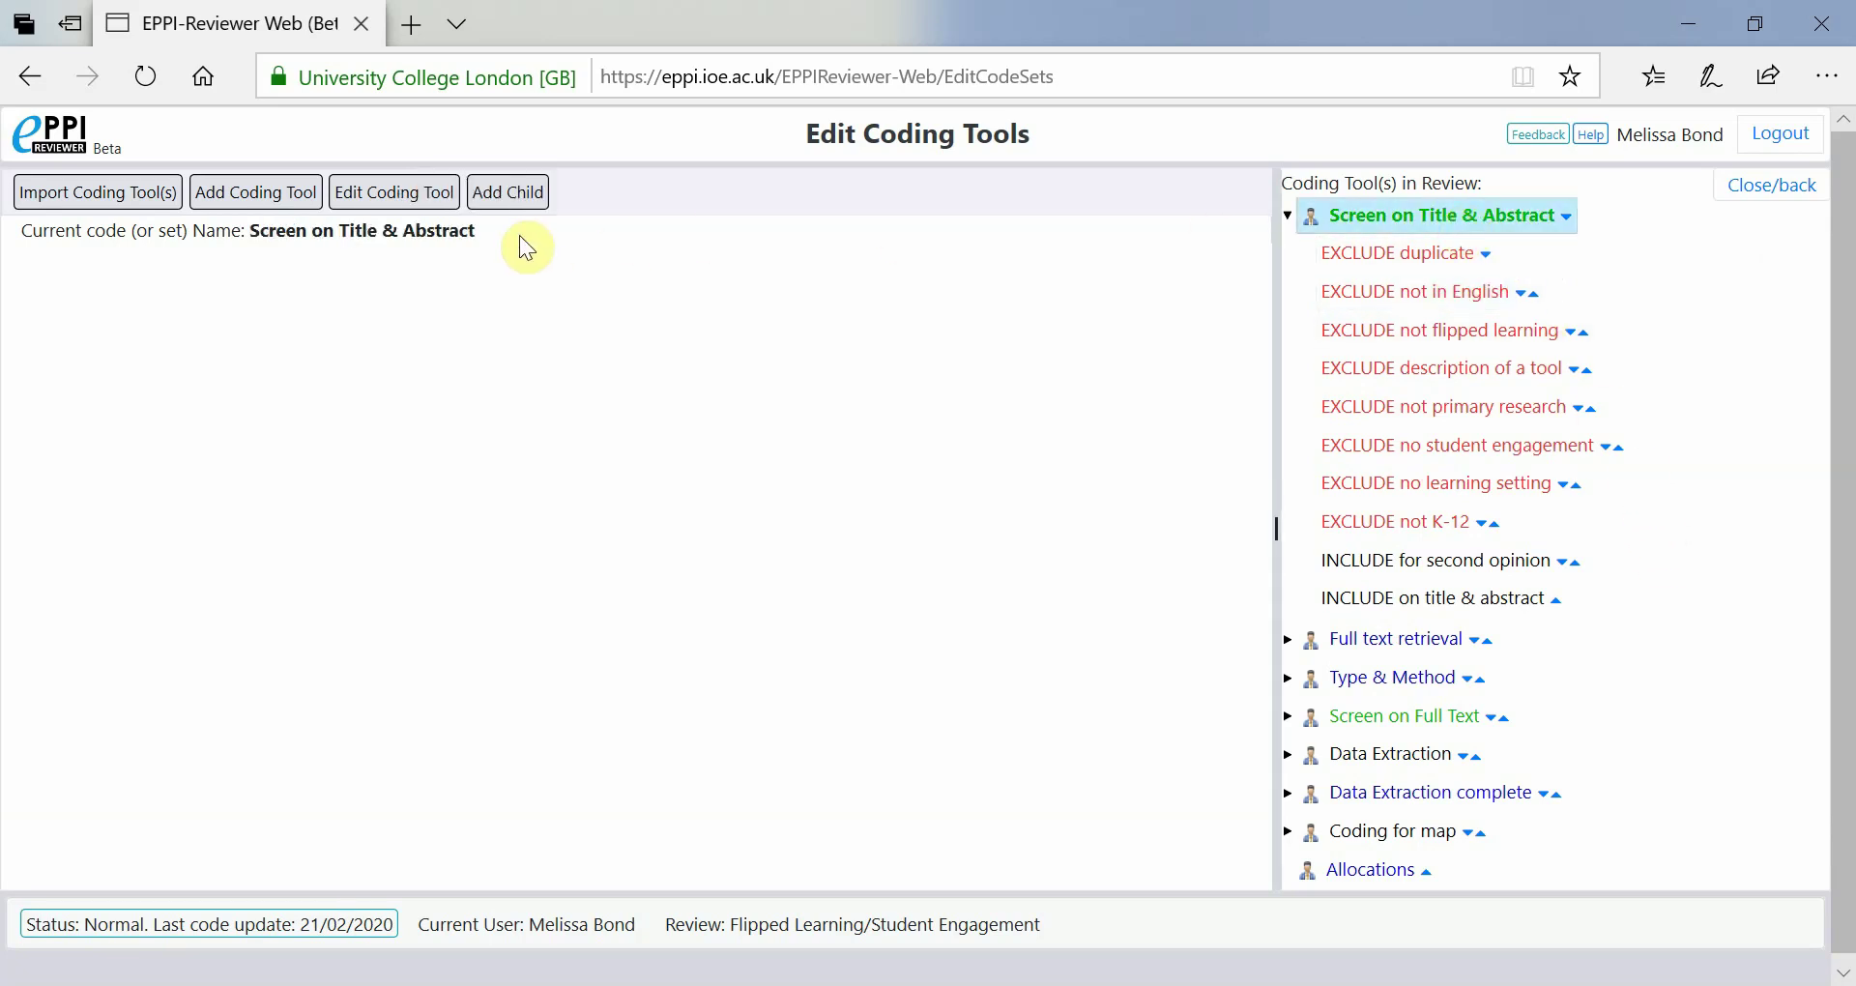
left_click(435, 220)
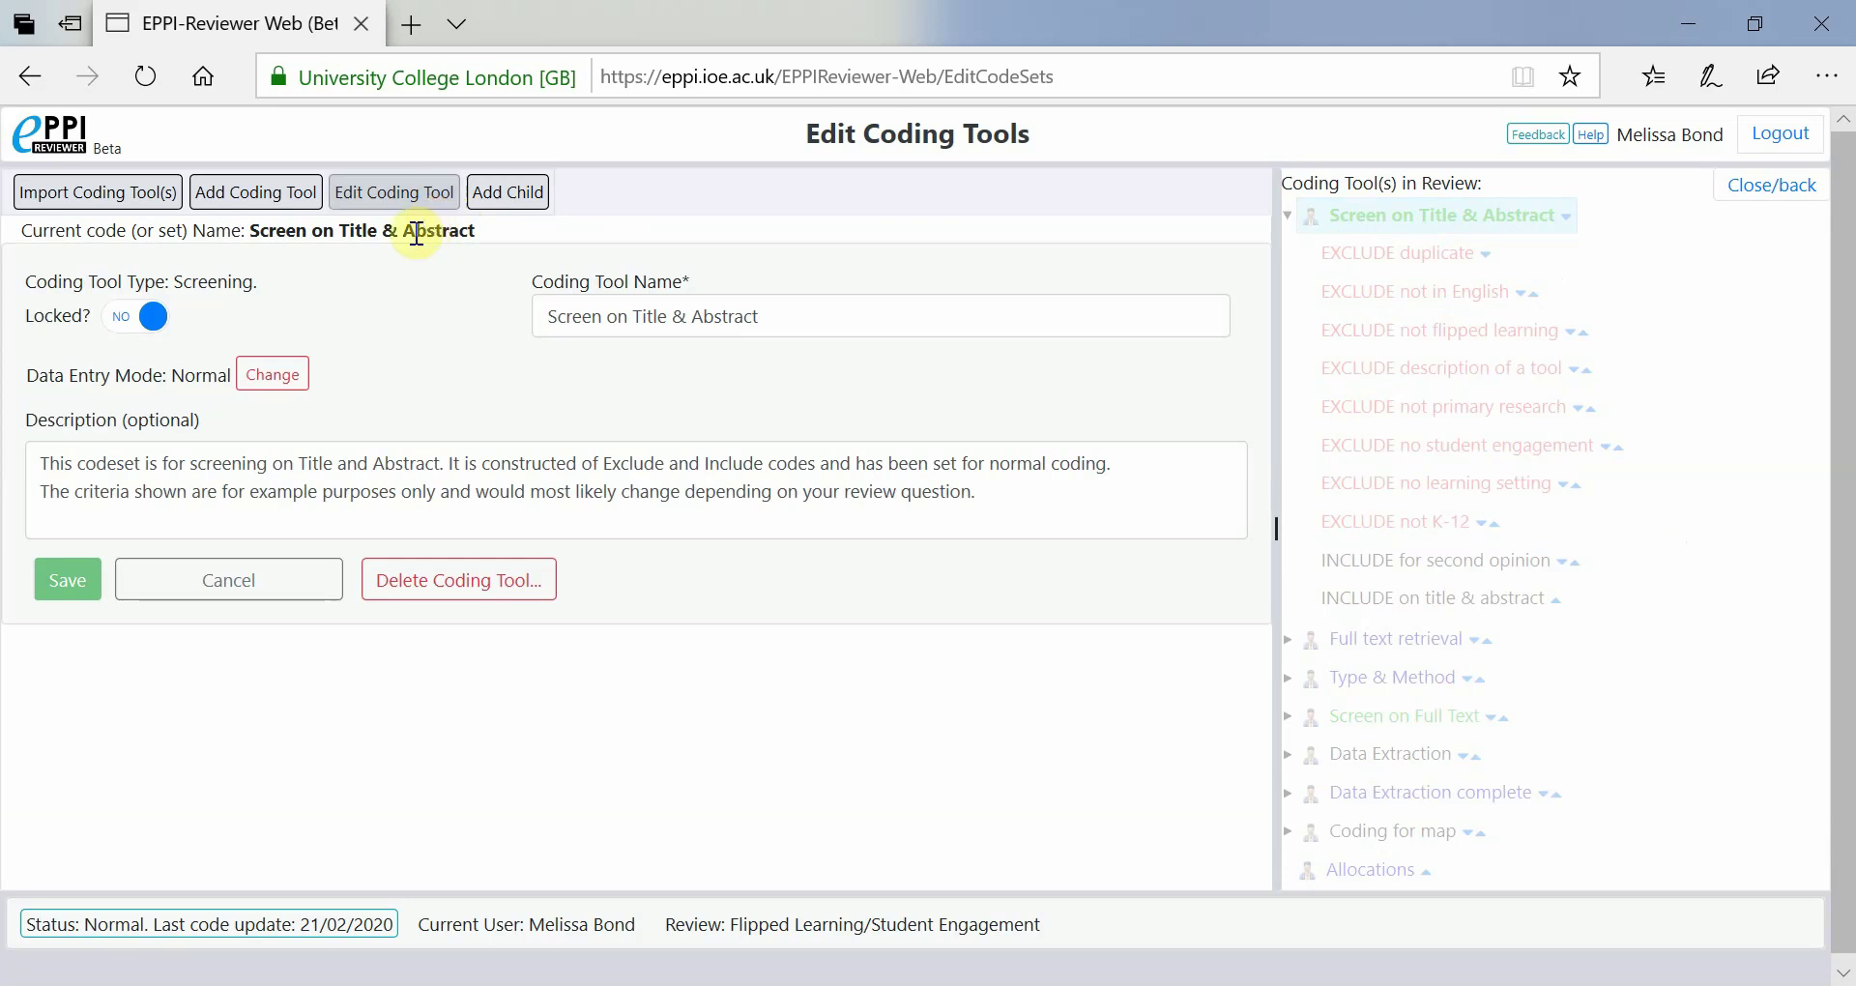
left_click(293, 383)
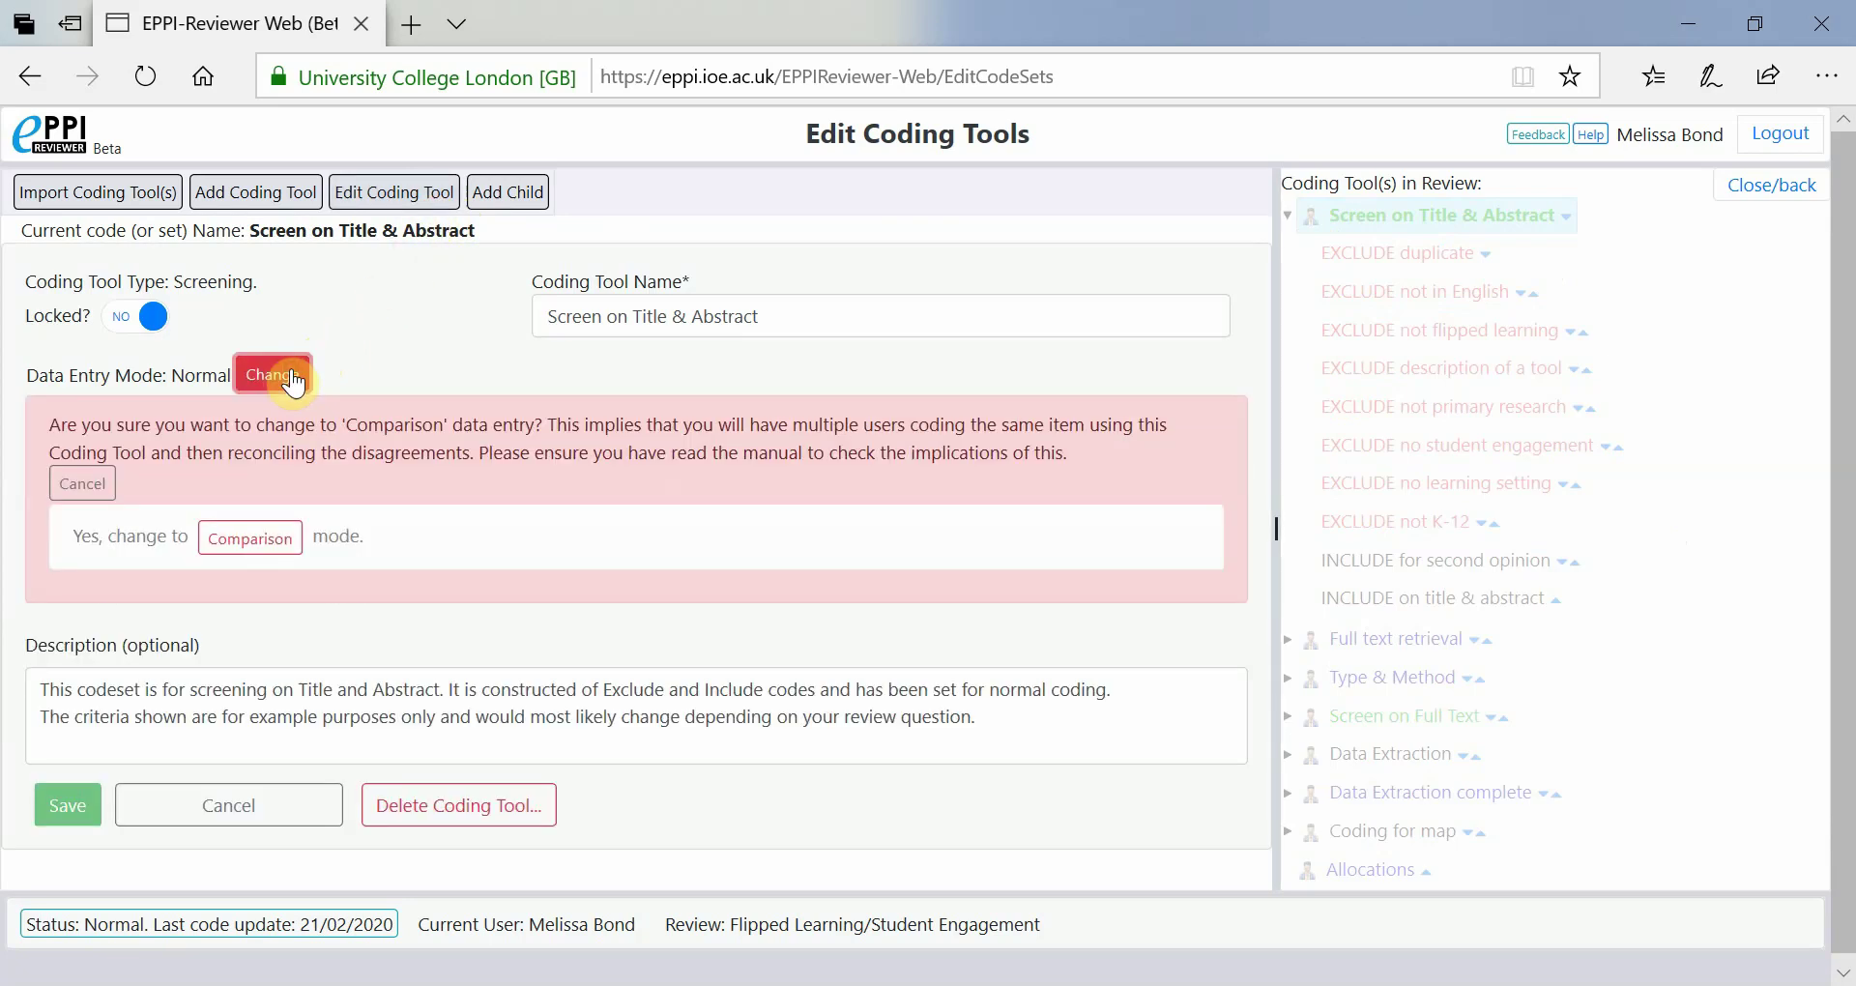
left_click(261, 541)
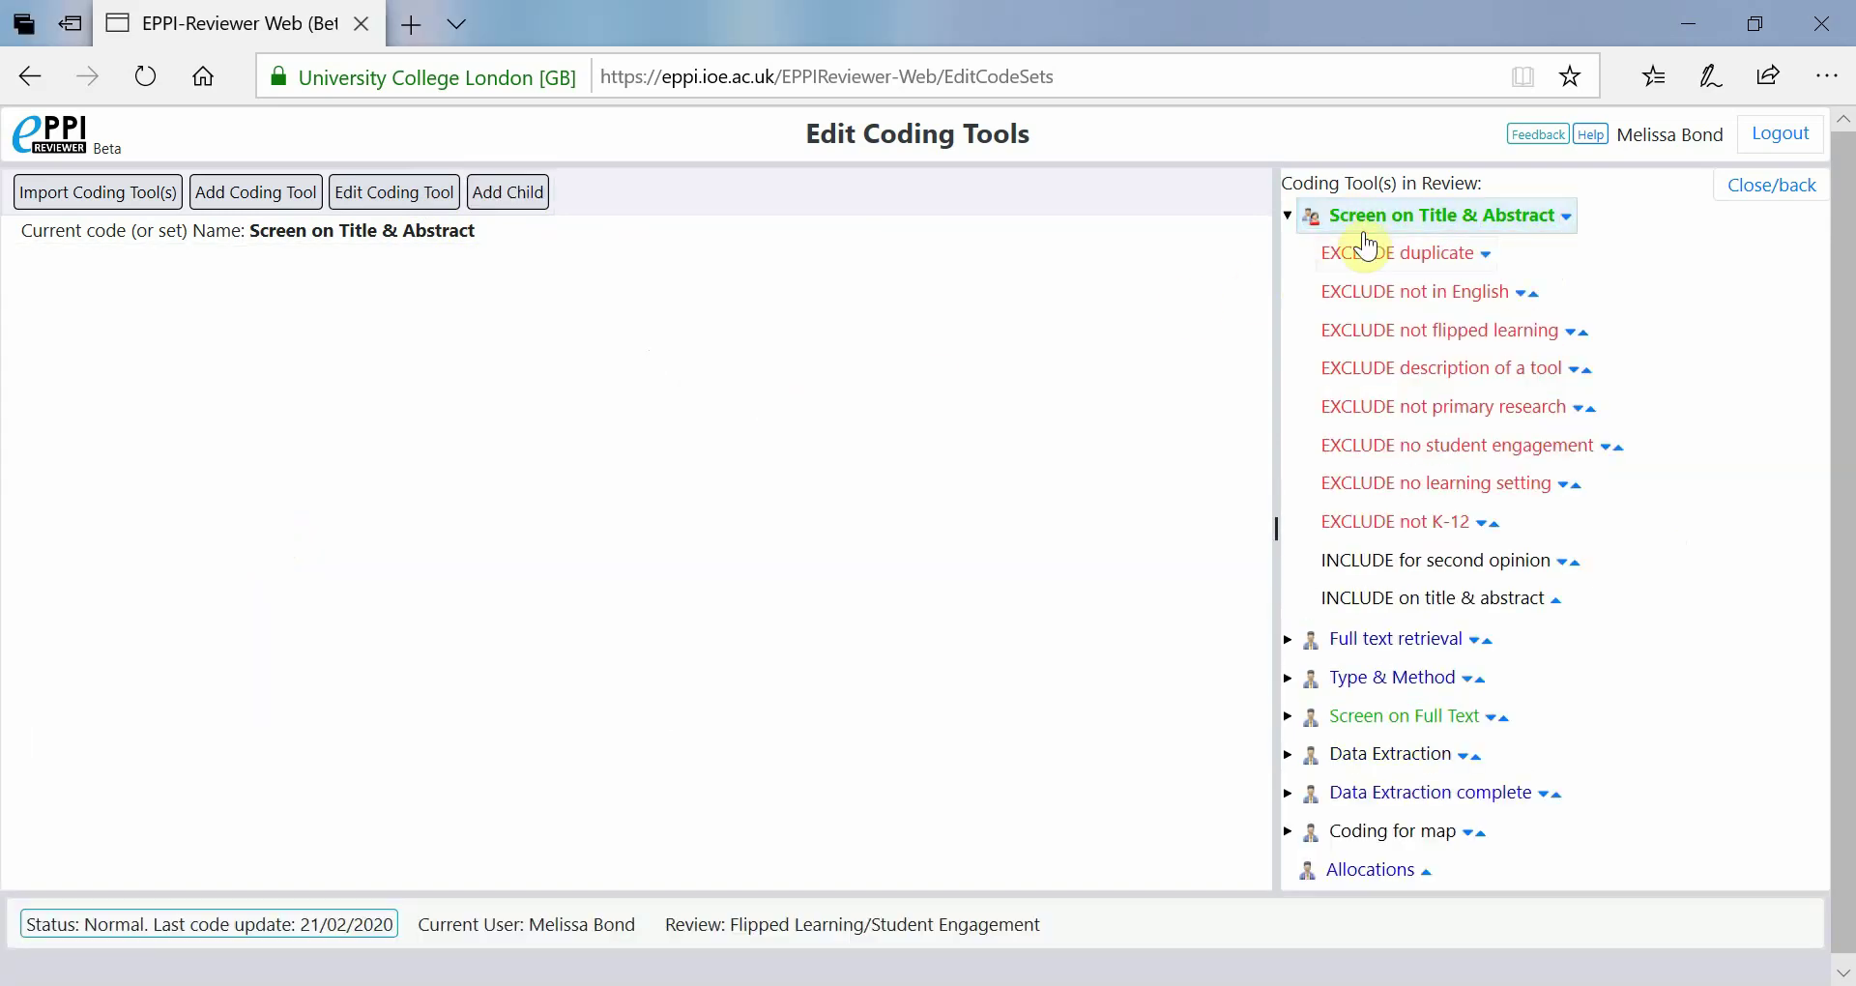
Create an Exclude-type child code 'EXCLUDE before 2007' at the end of Screen on Title & Abstract.
left_click(1373, 215)
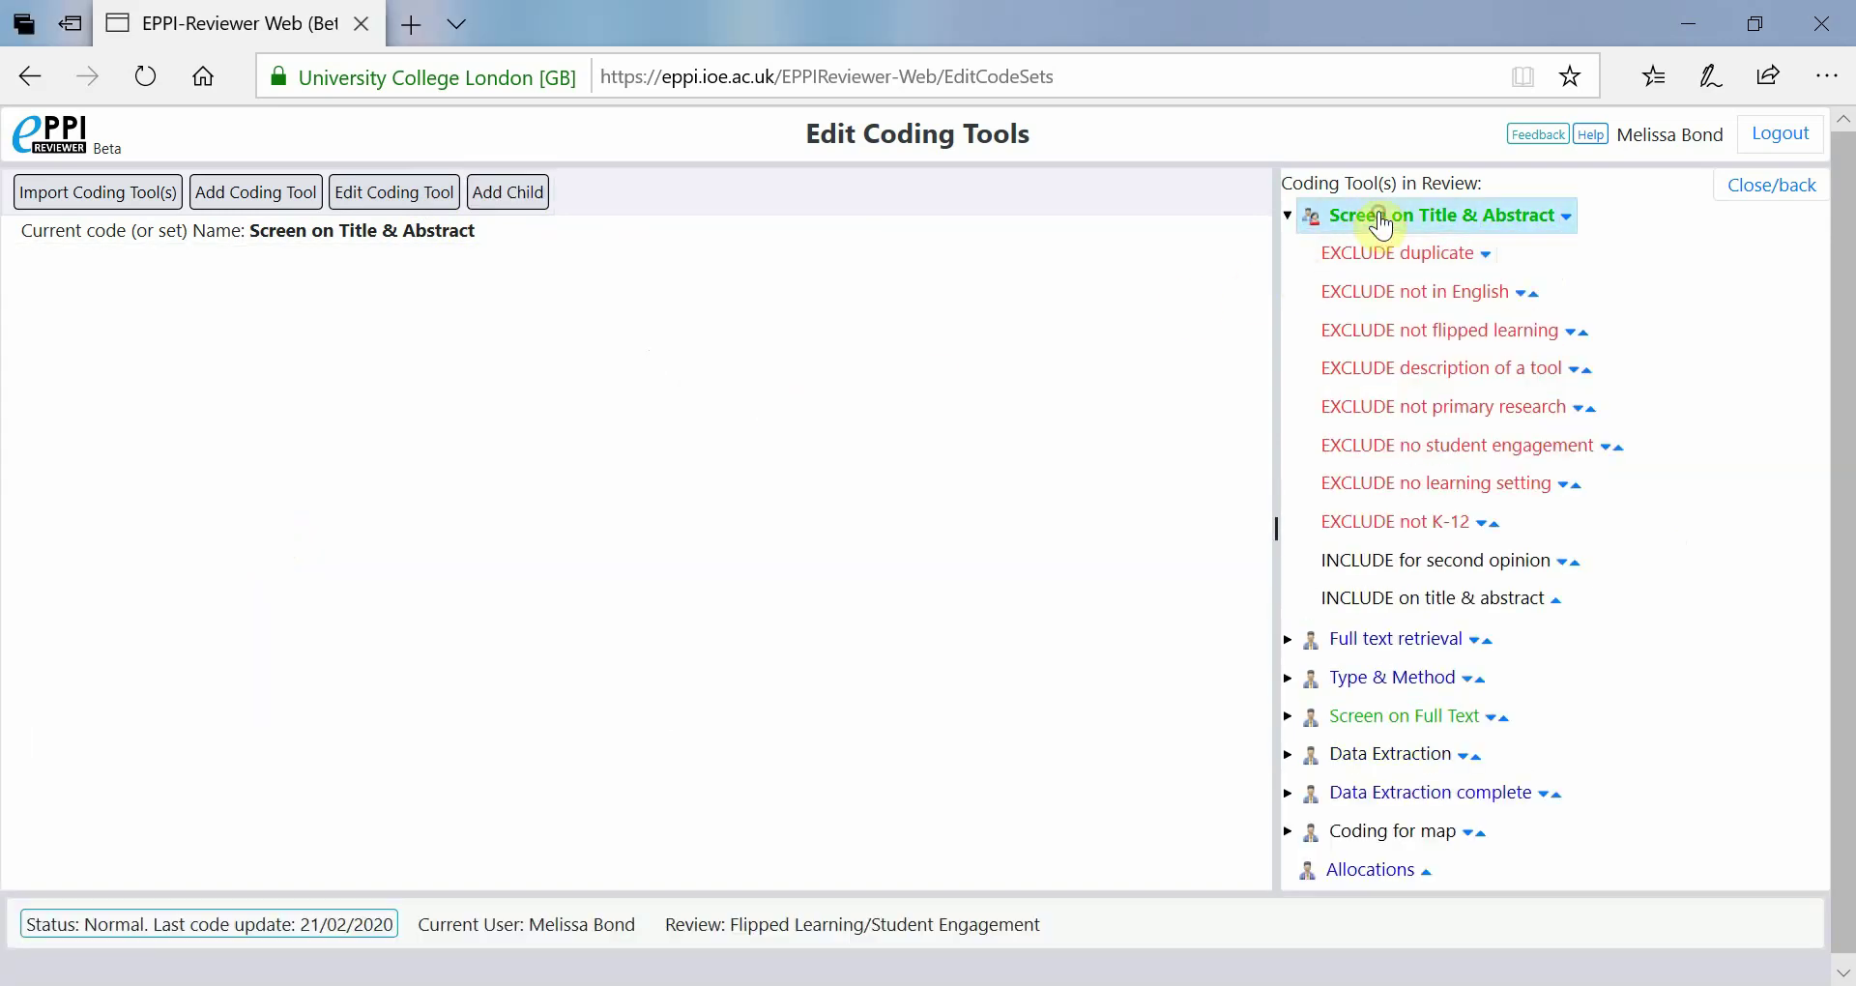
left_click(539, 203)
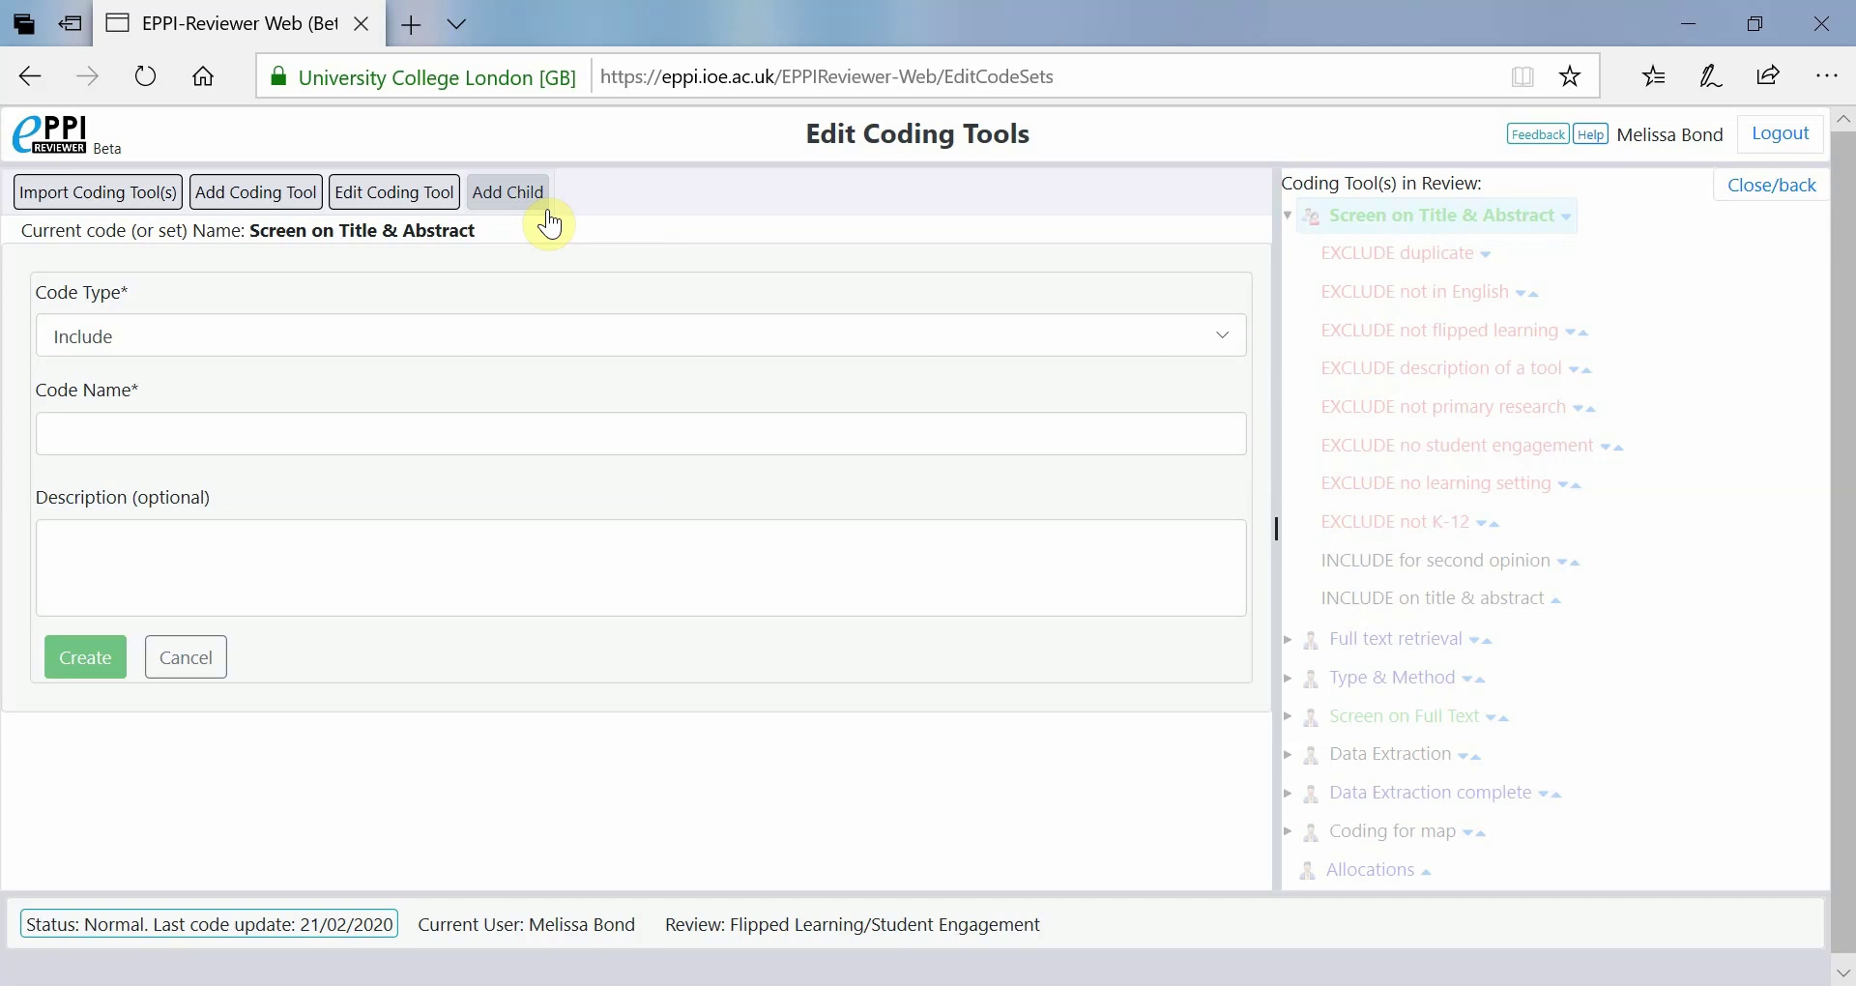
left_click(163, 345)
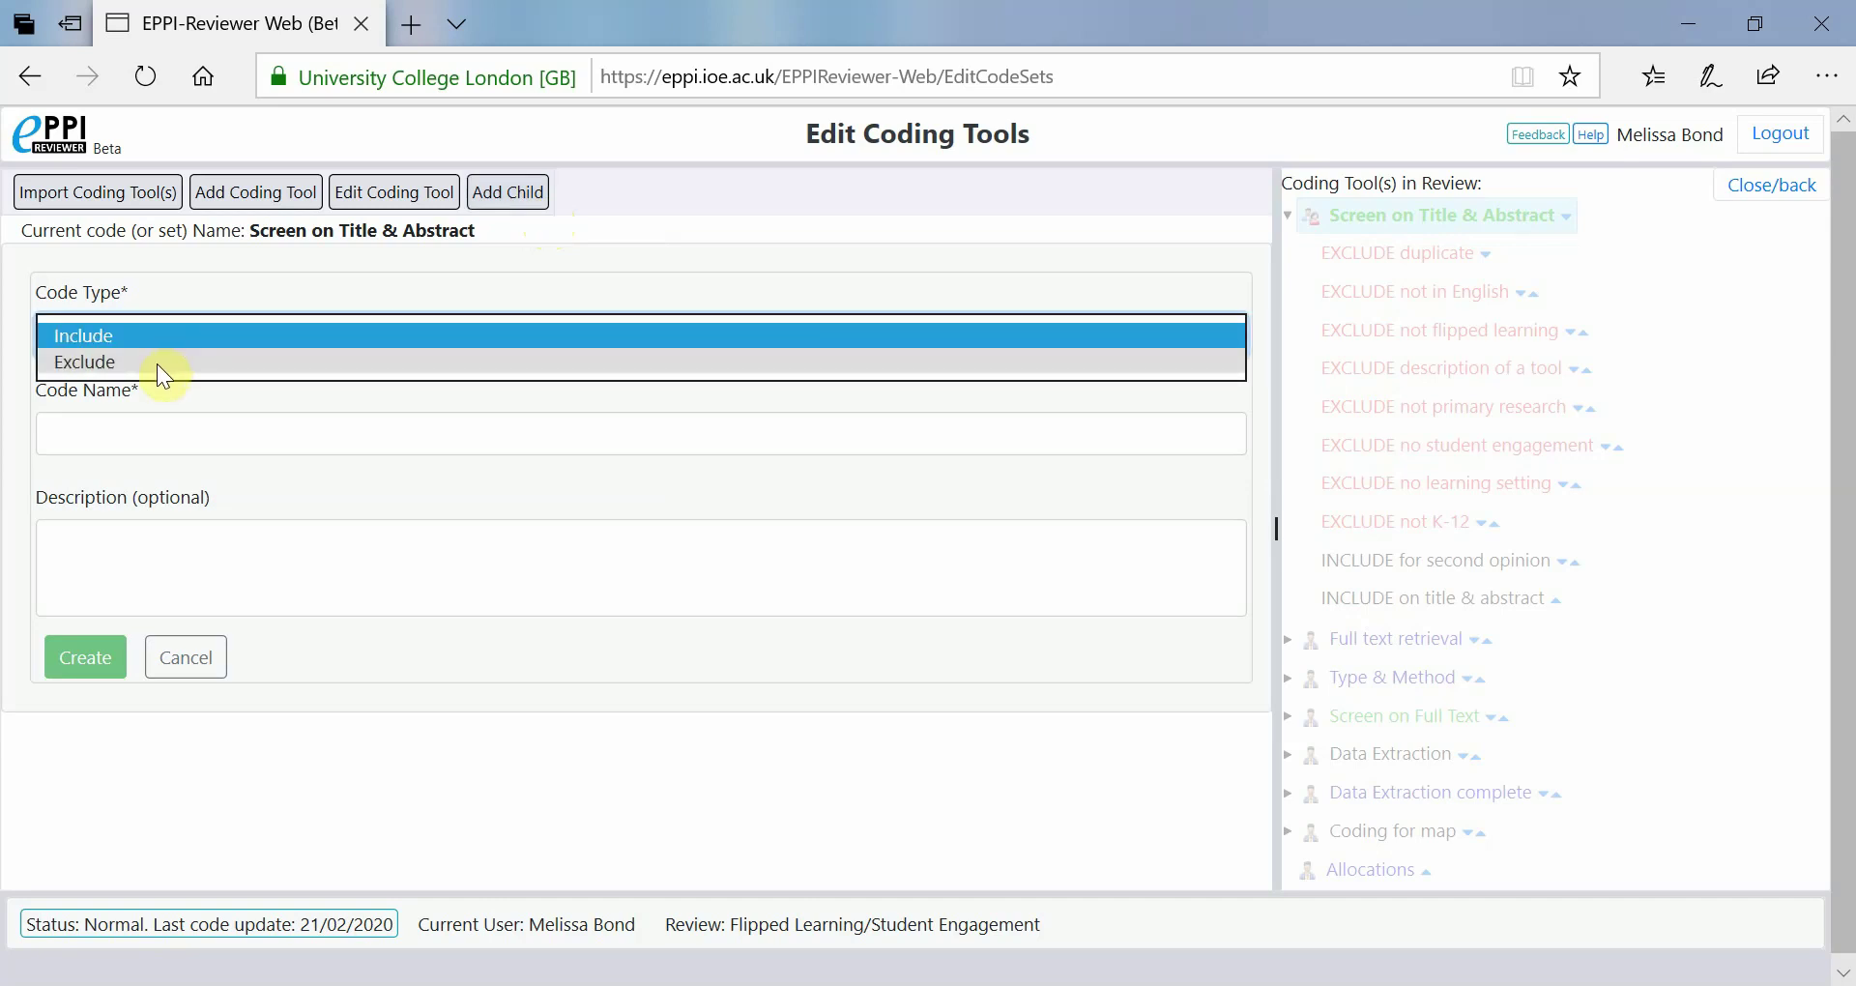
left_click(156, 363)
left_click(214, 428)
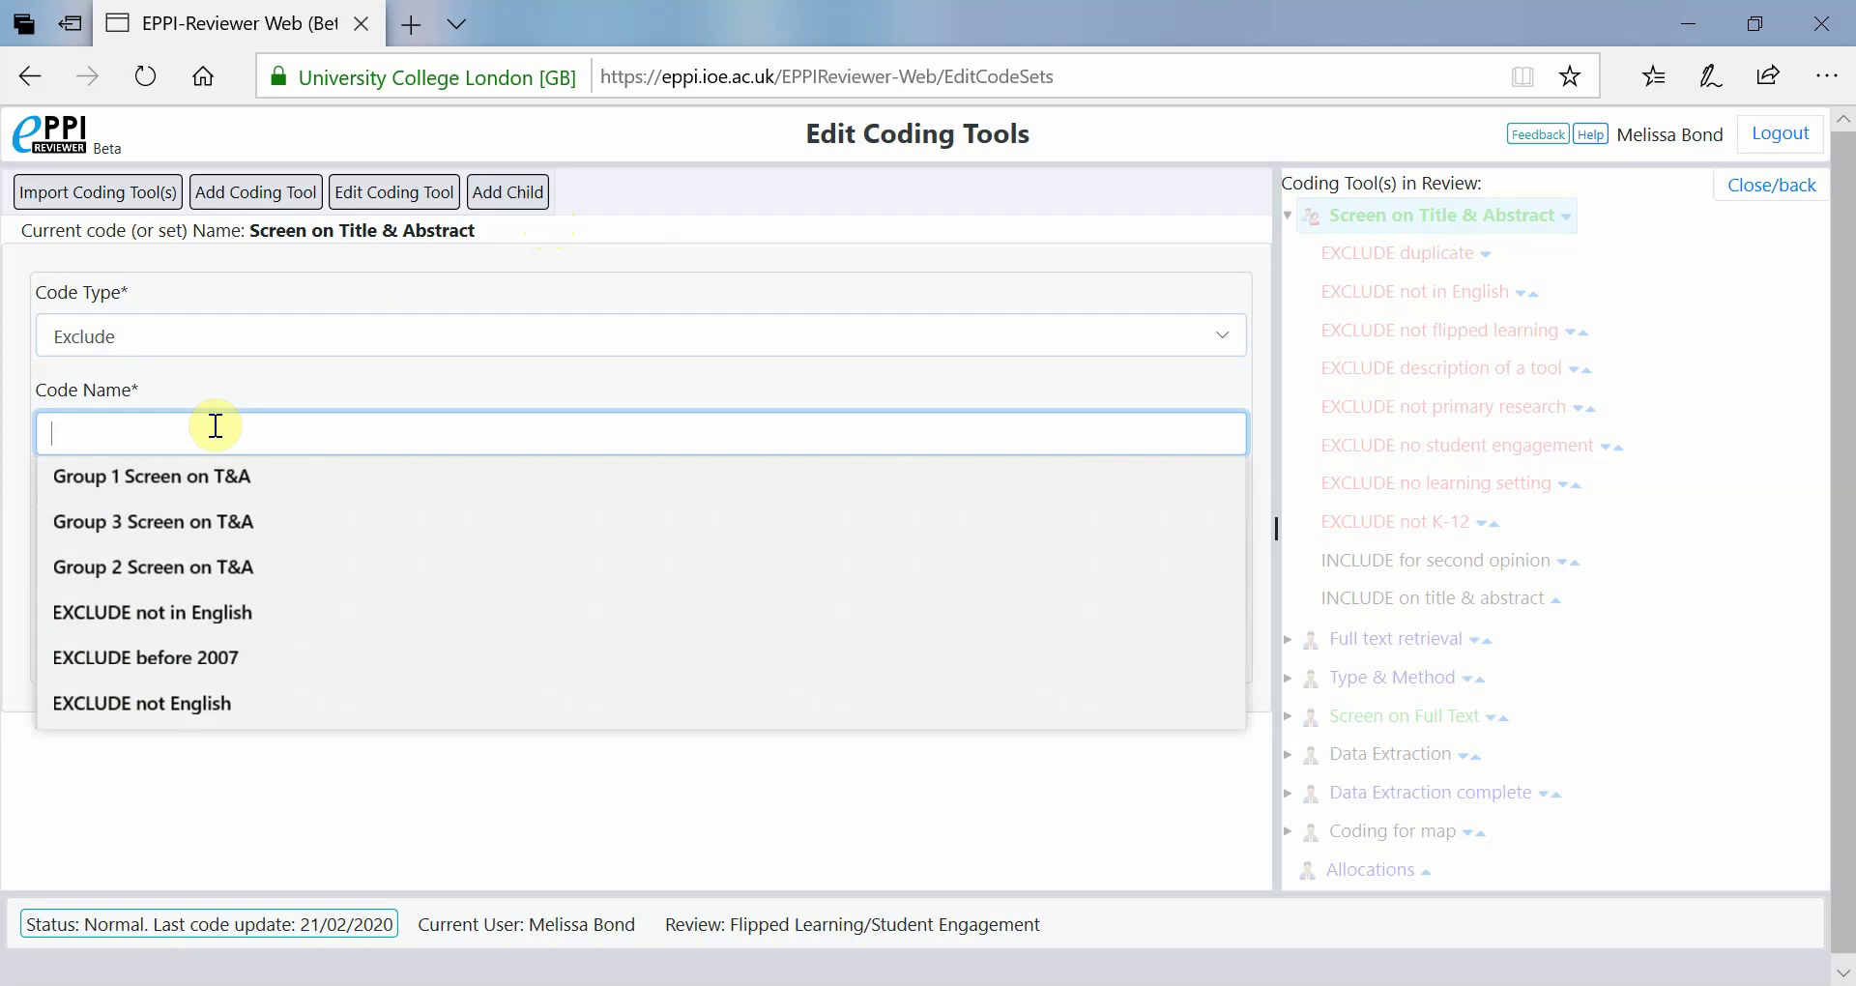
type("EXCLUDE before 2007")
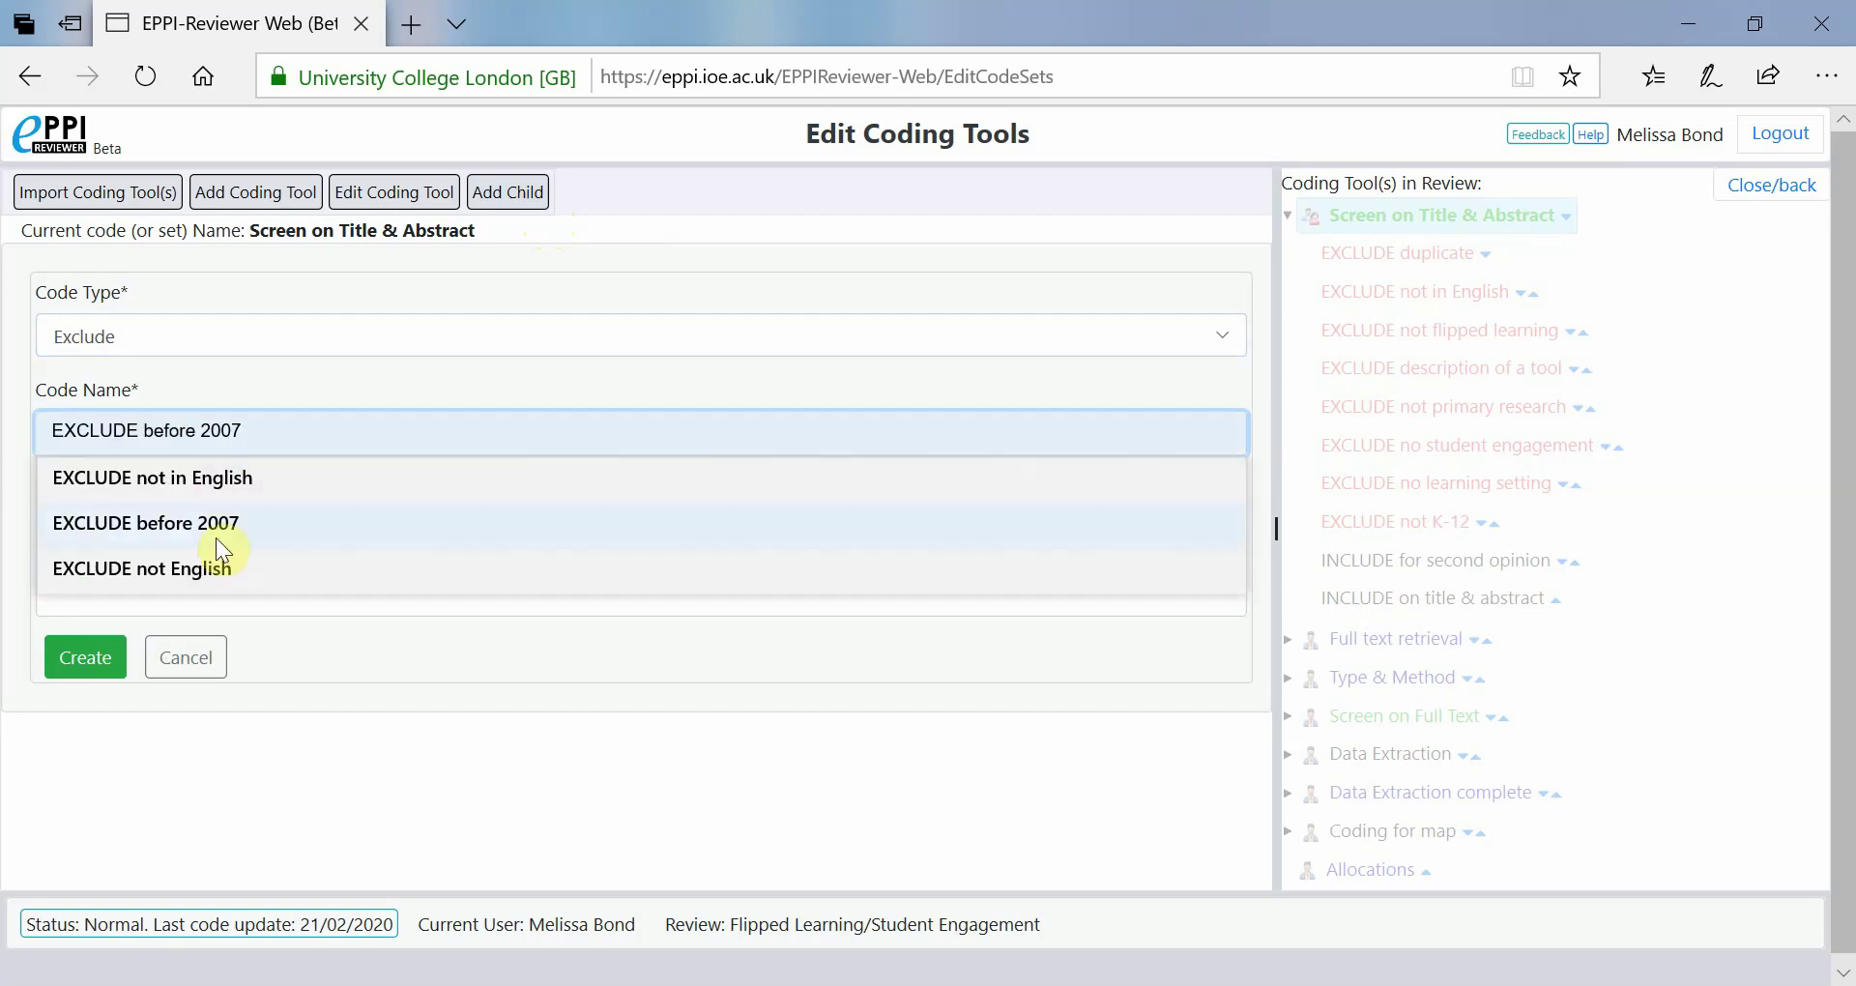
left_click(217, 538)
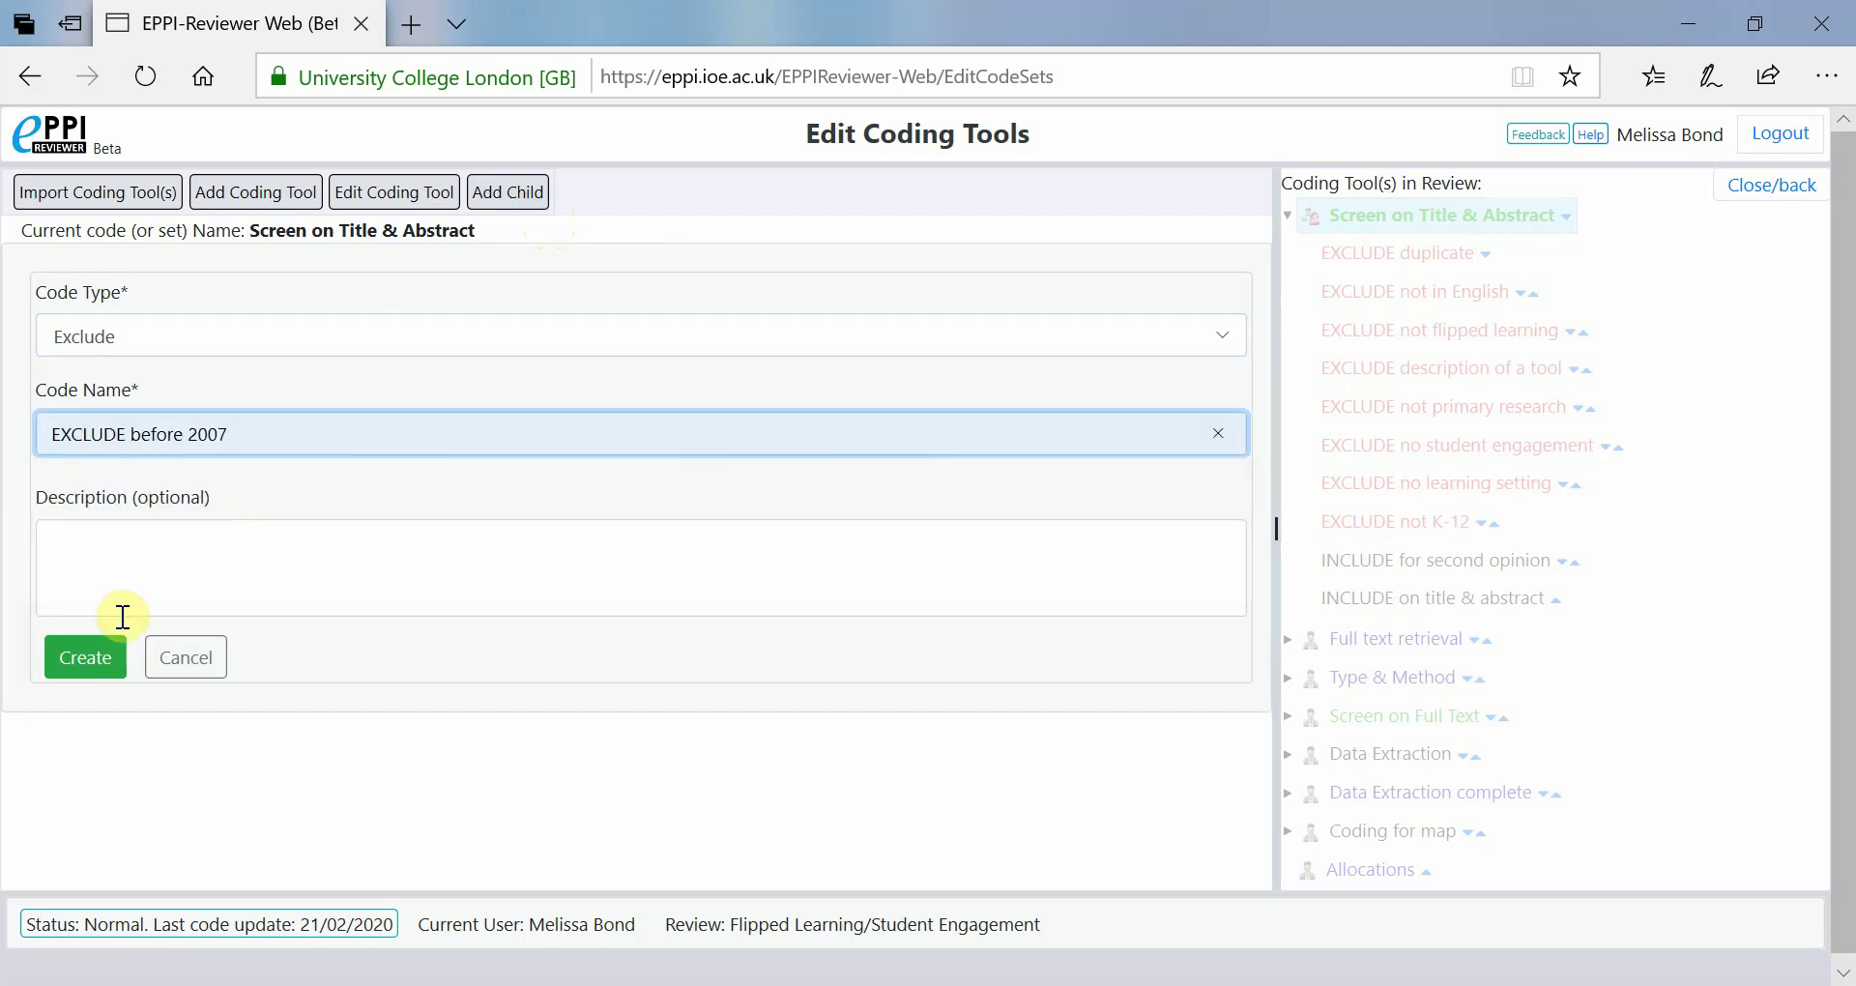
left_click(89, 658)
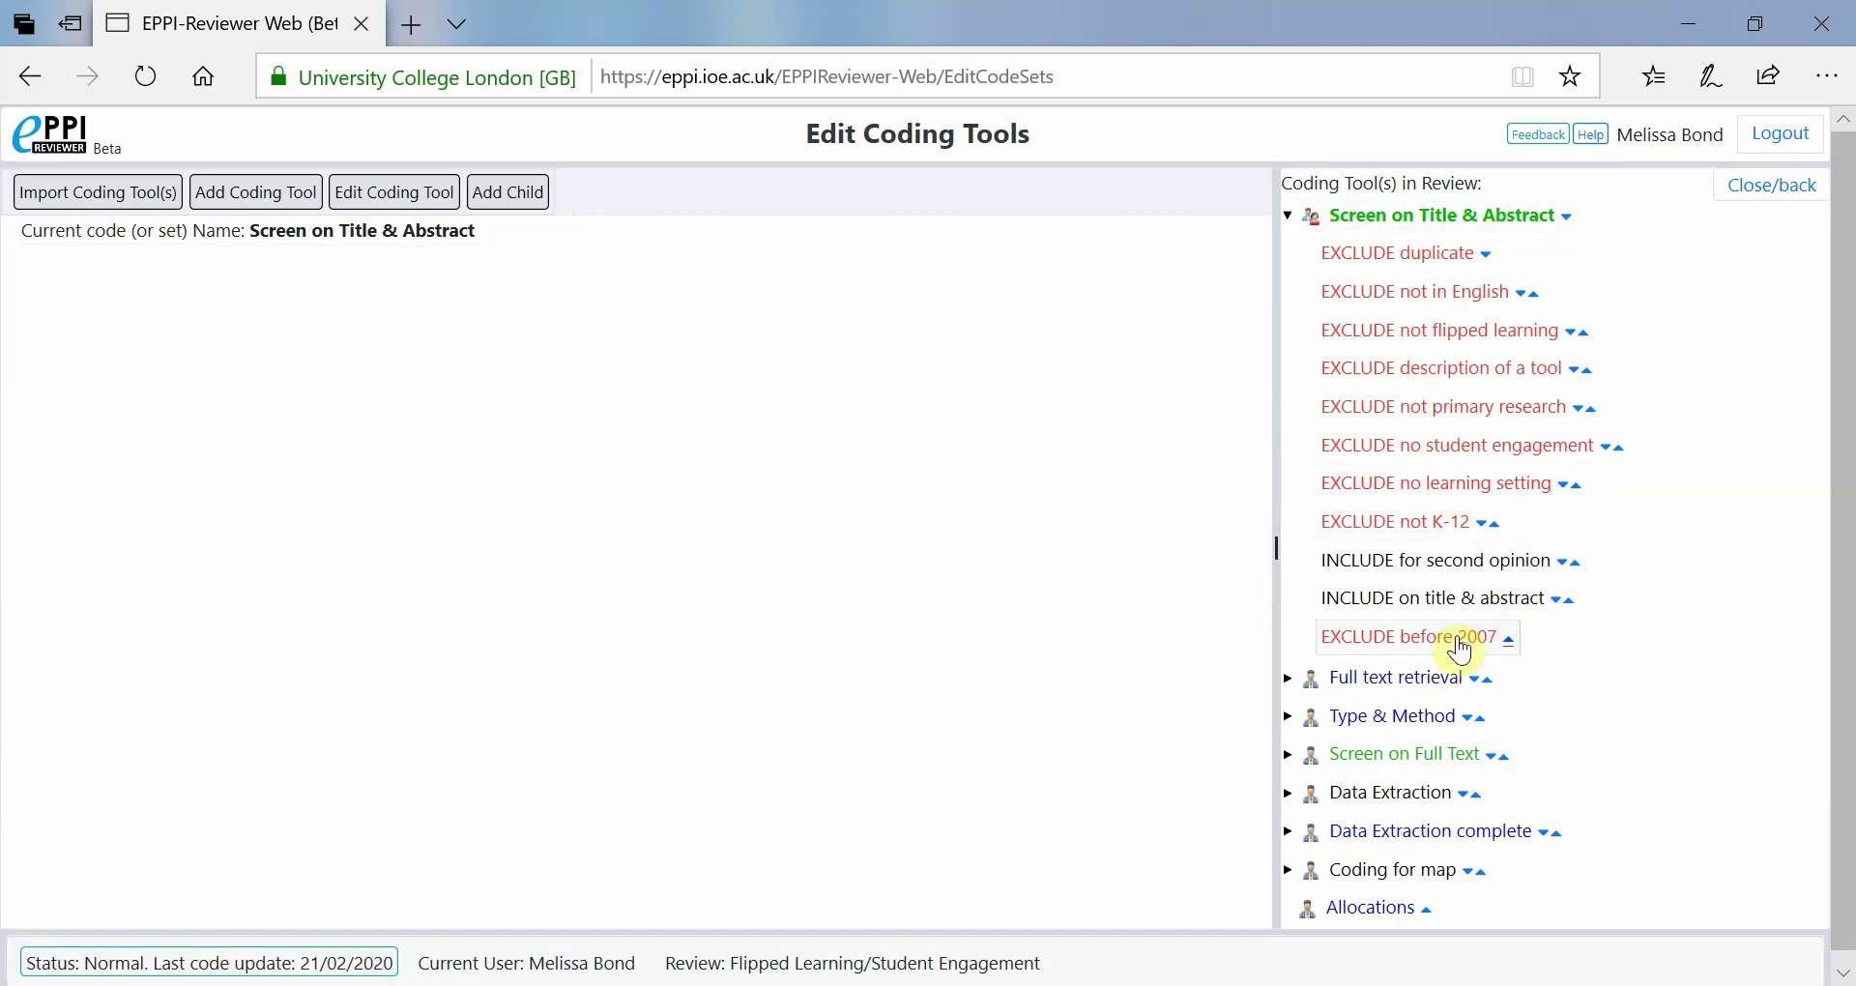
Delete the EXCLUDE before 2007 code again and return to the main review page.
left_click(1461, 646)
left_click(374, 196)
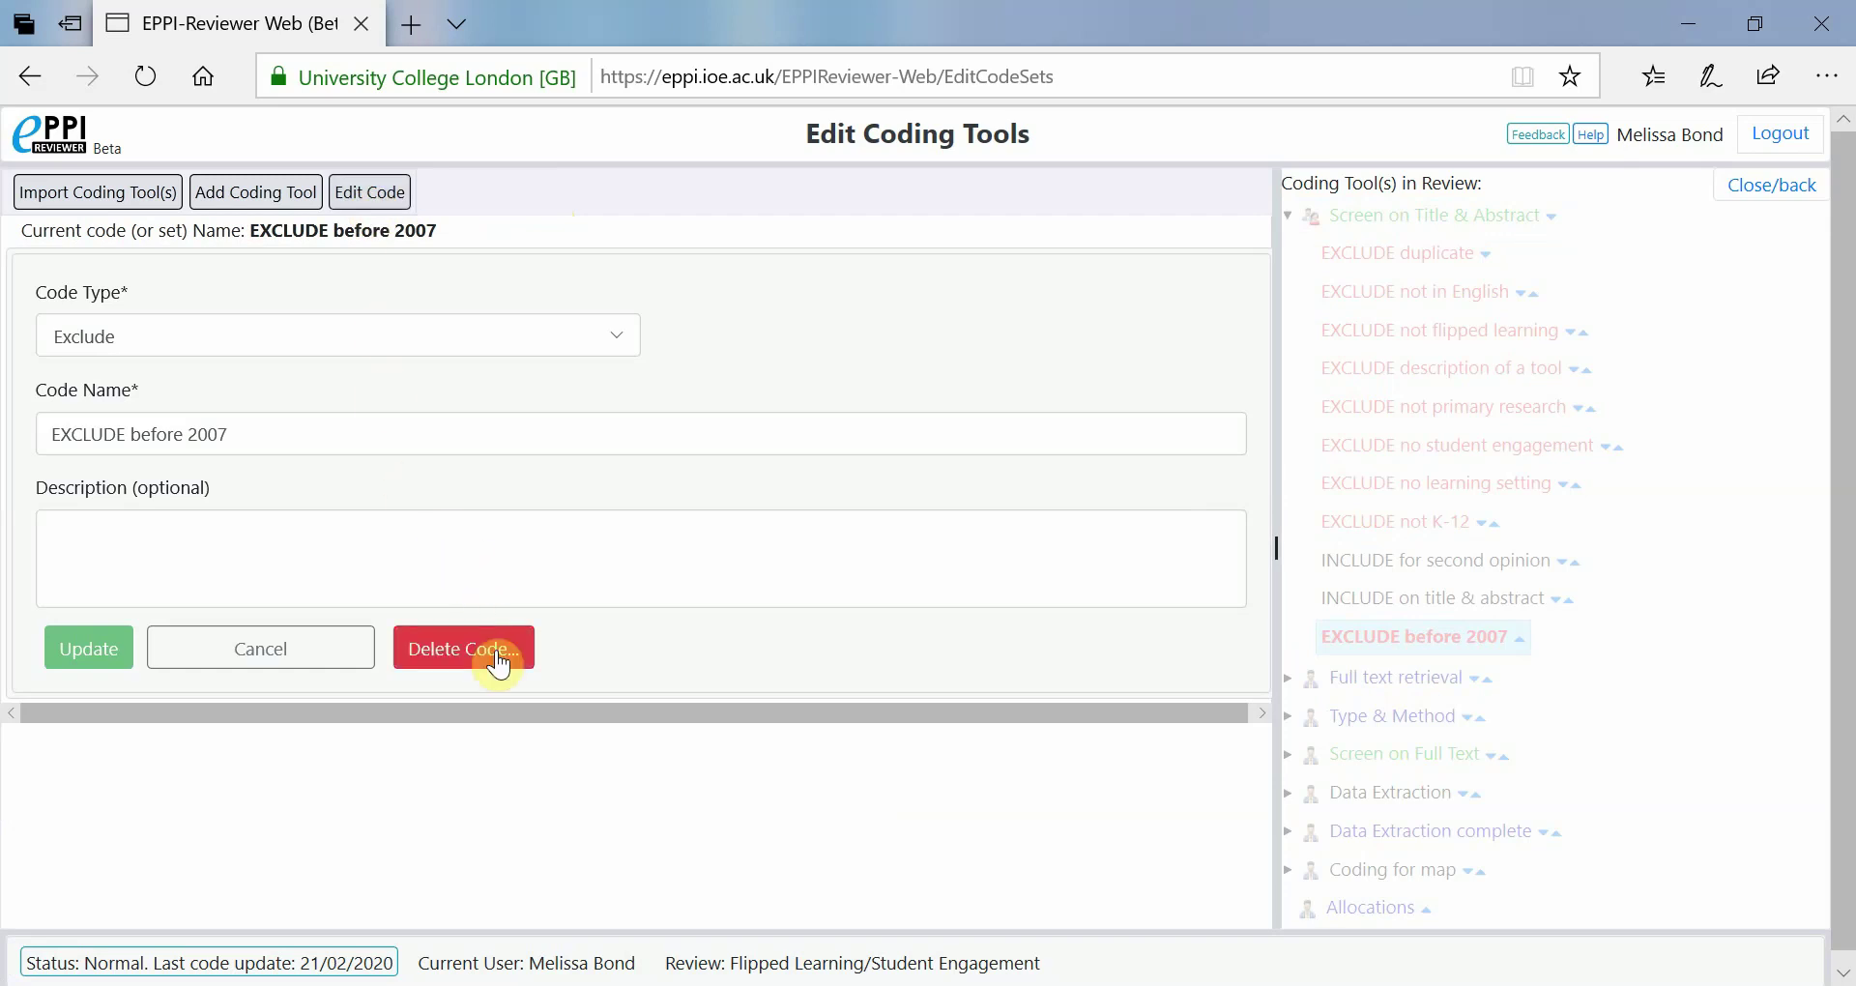
left_click(498, 666)
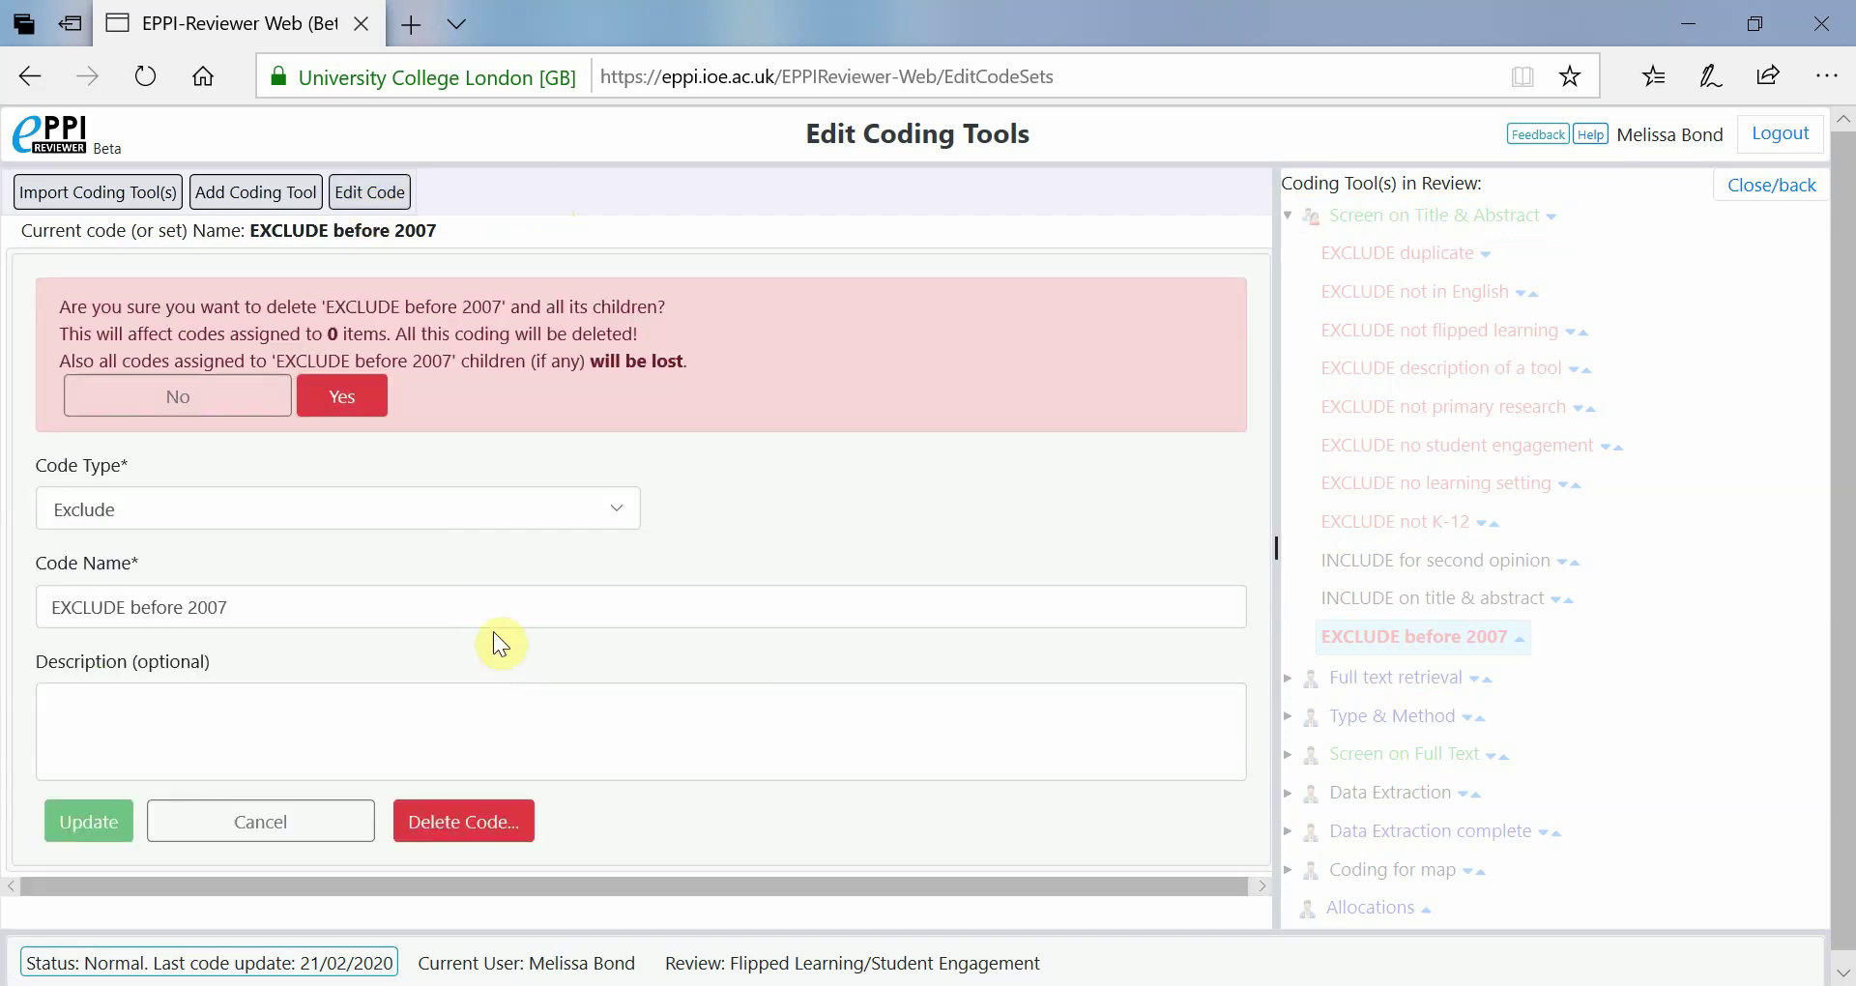
left_click(365, 407)
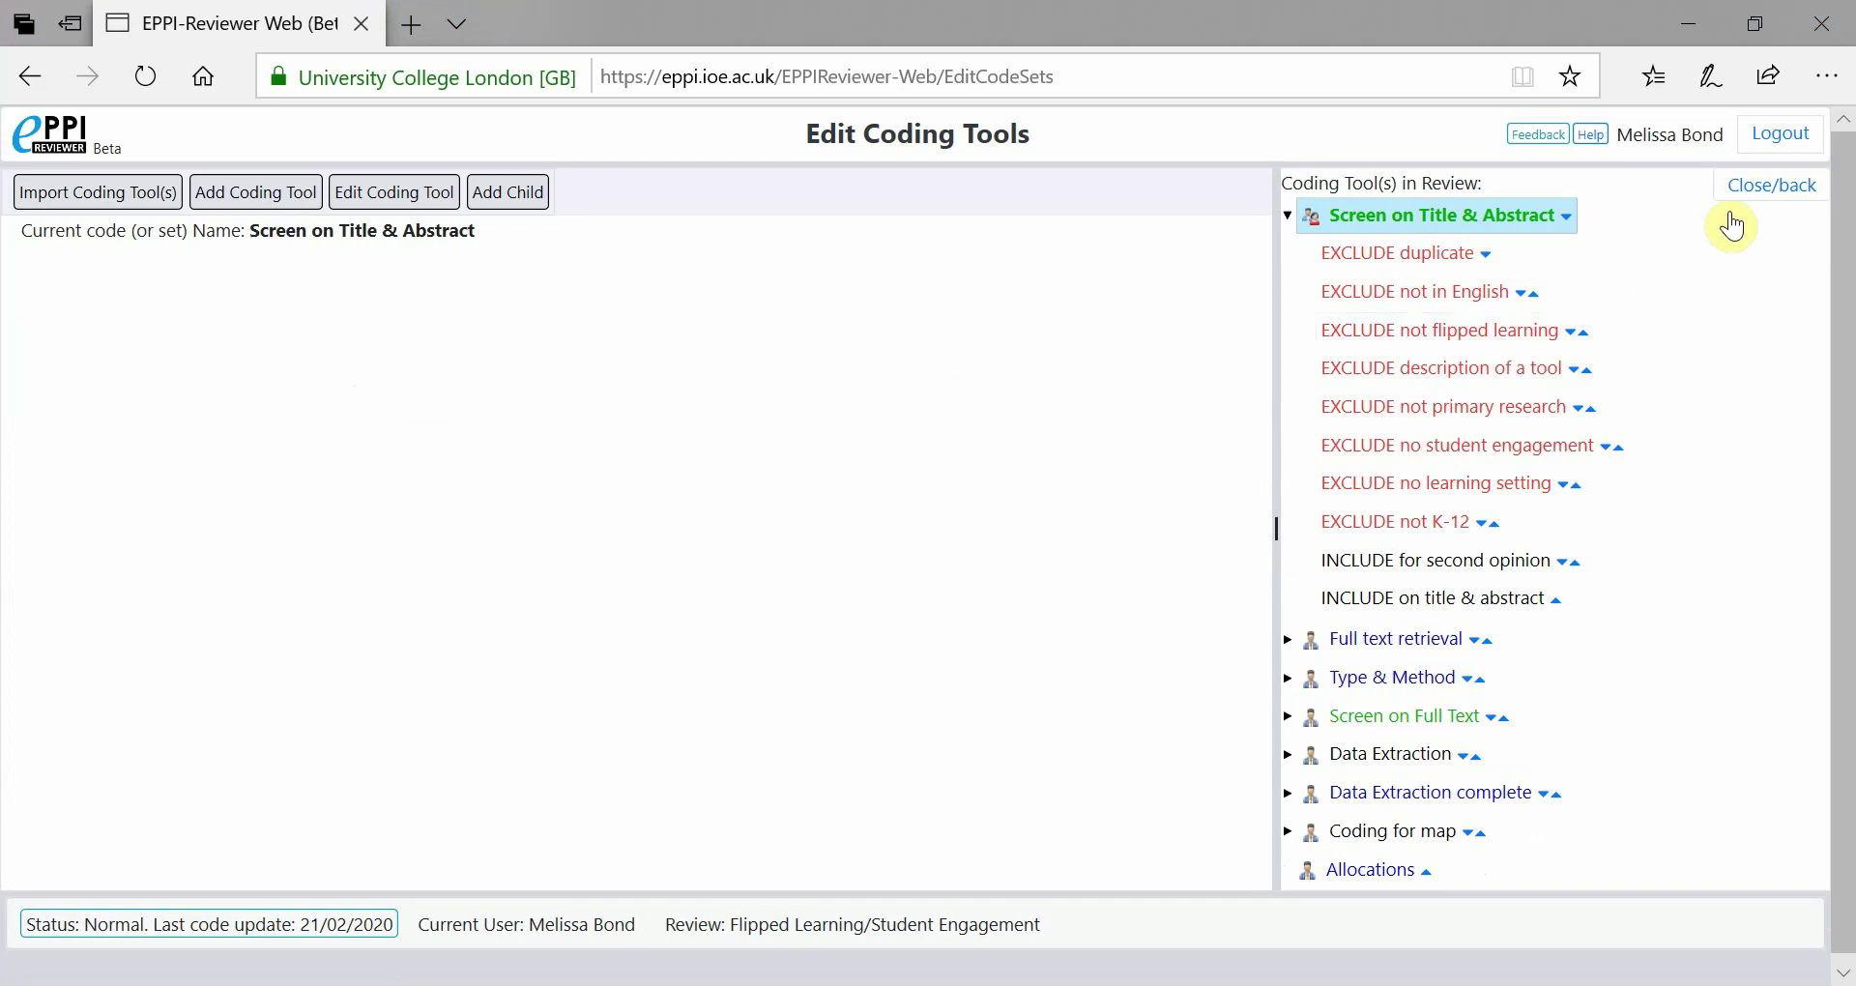
left_click(1770, 195)
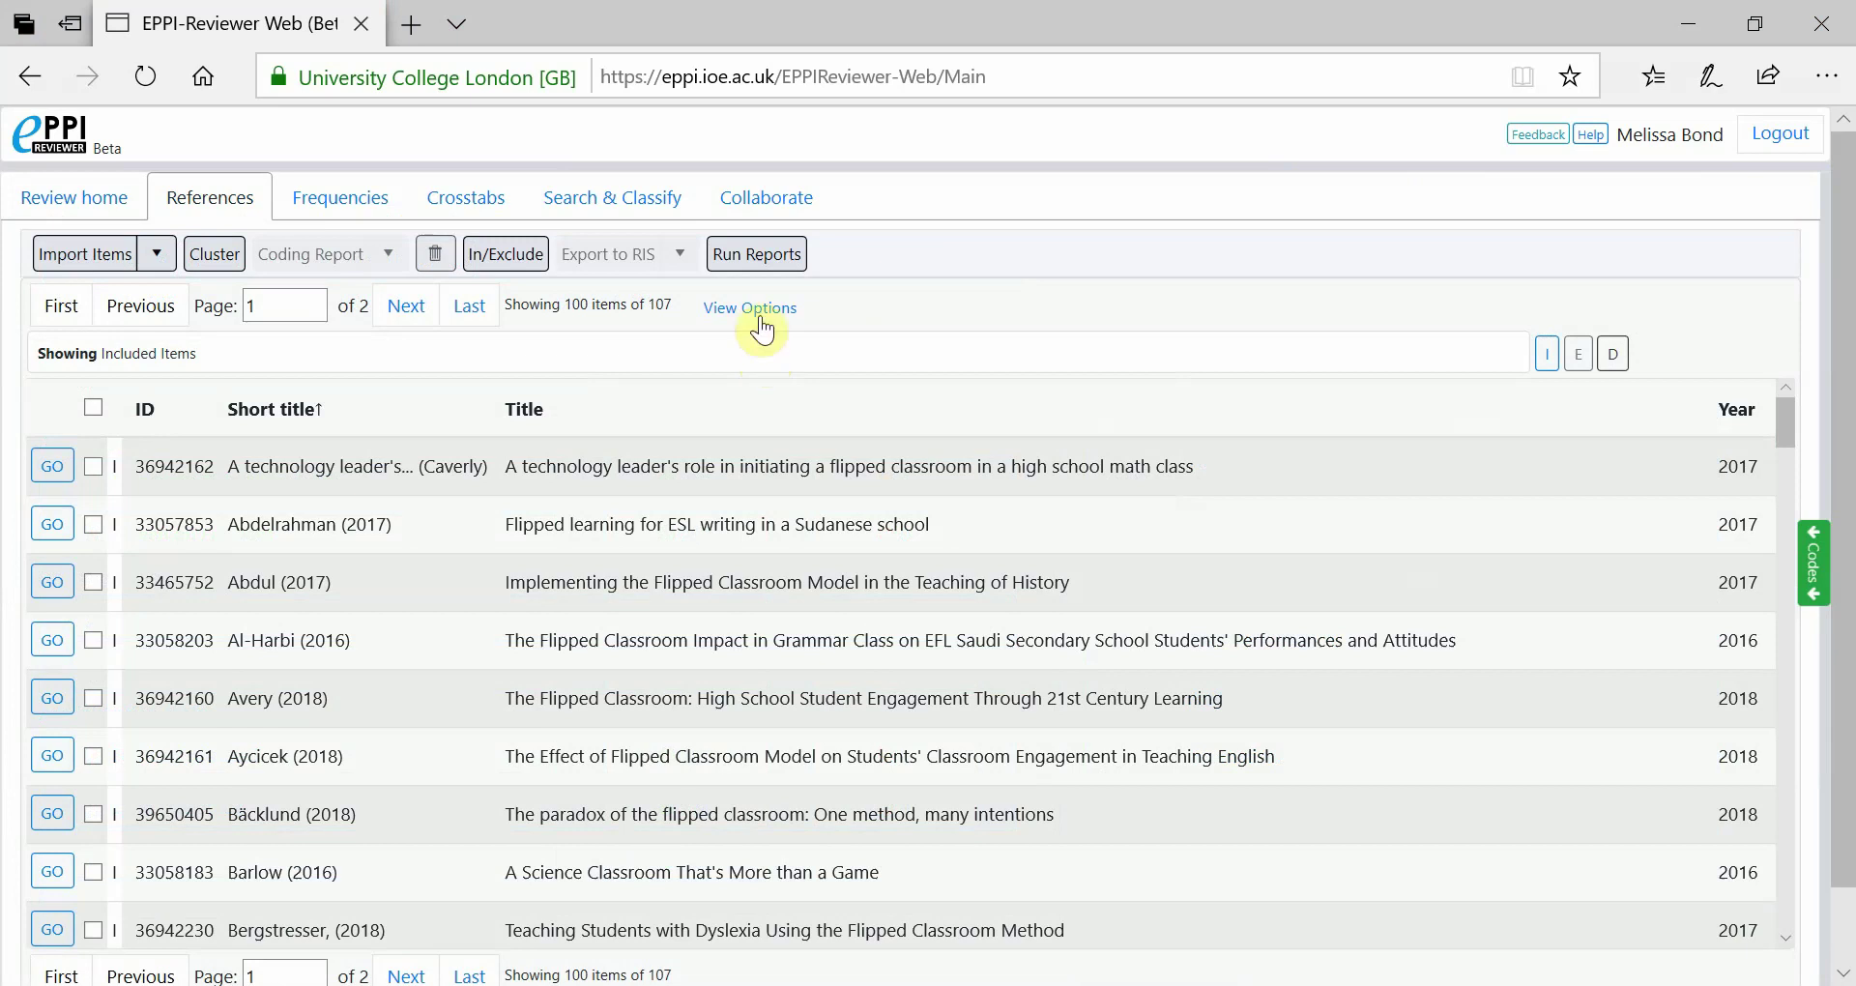
Change the References list page size from 100 to 107 so all items fit on one page.
left_click(759, 311)
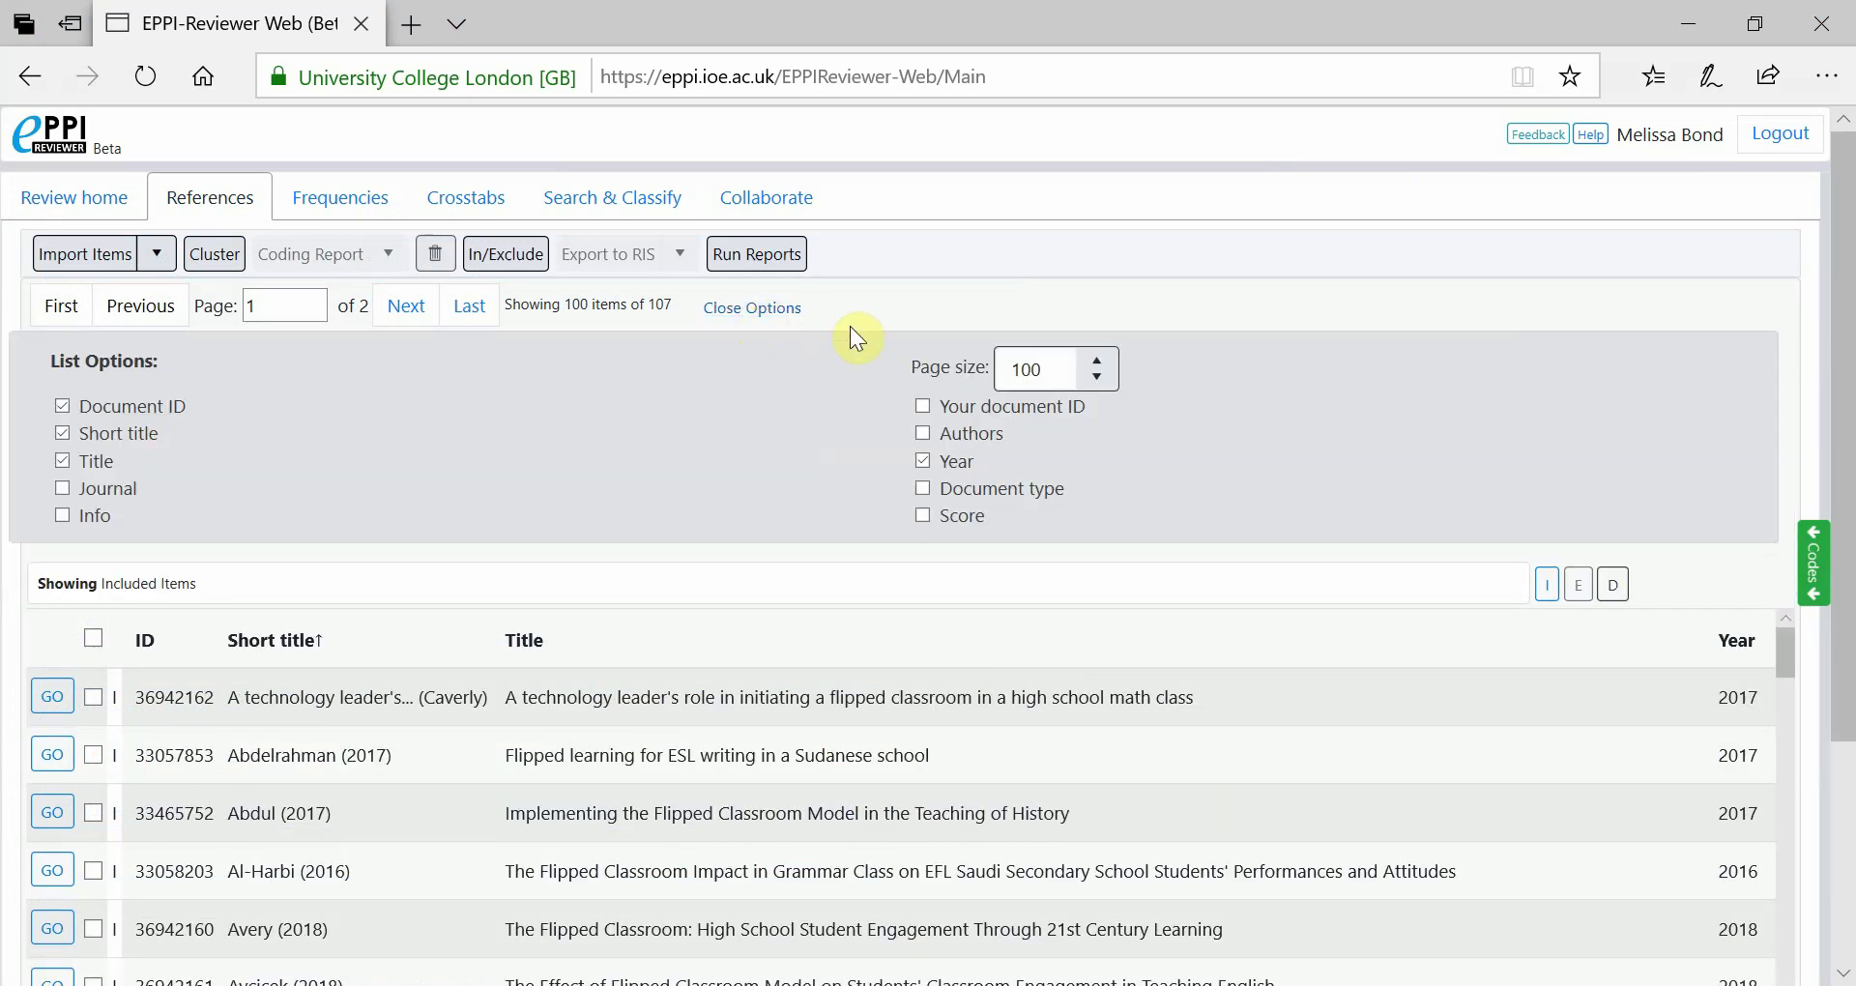
double_click(1054, 372)
type("107")
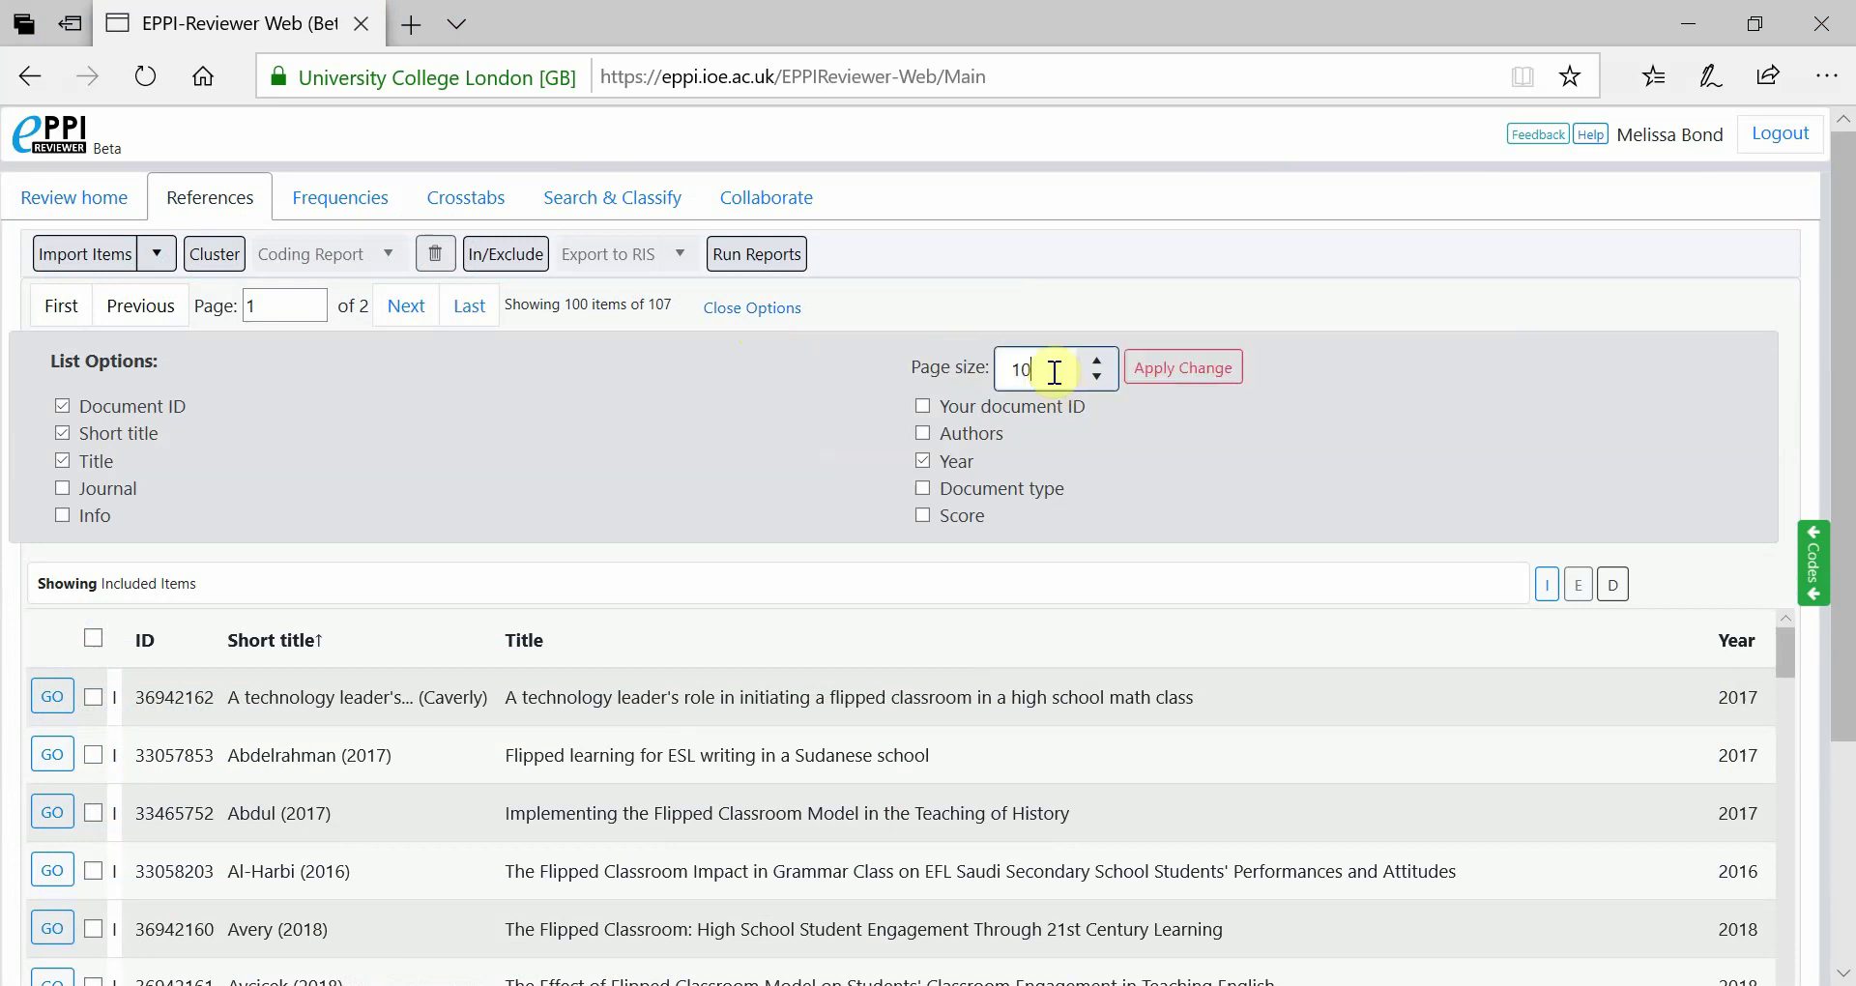
left_click(1234, 377)
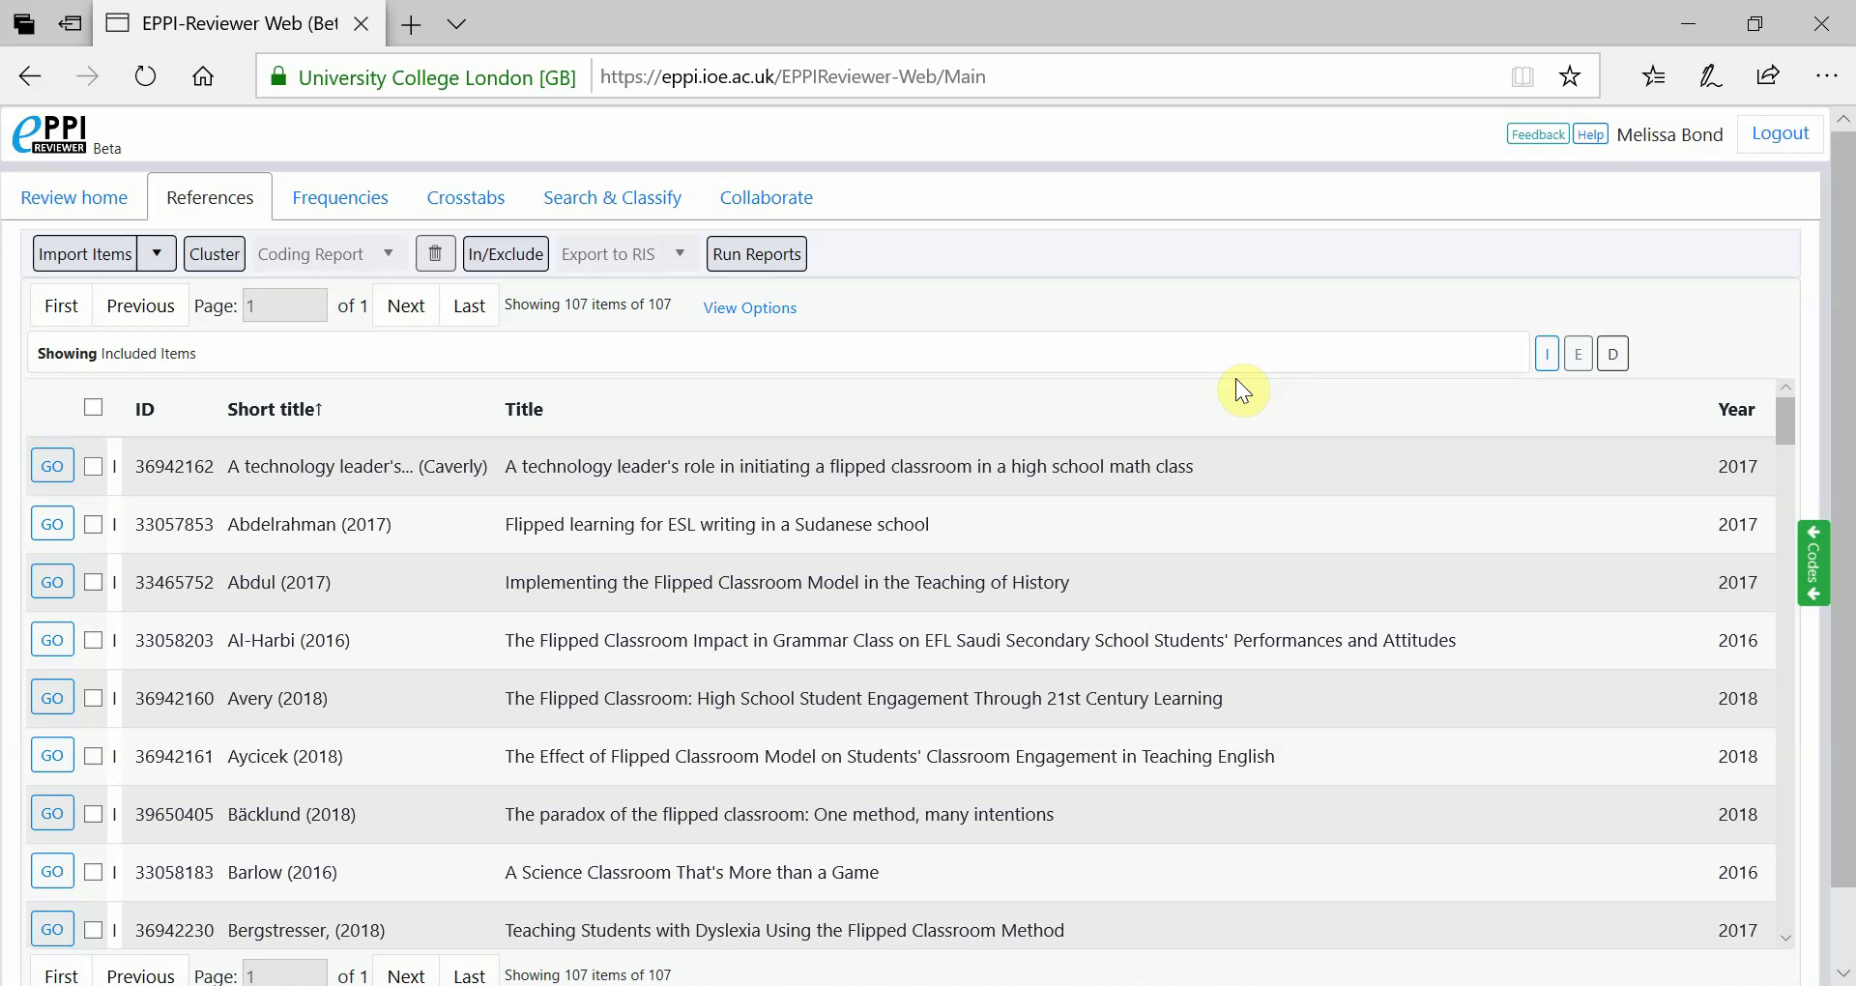
Try the Journal, Authors and document type columns in the reference list, then hide the options.
left_click(782, 308)
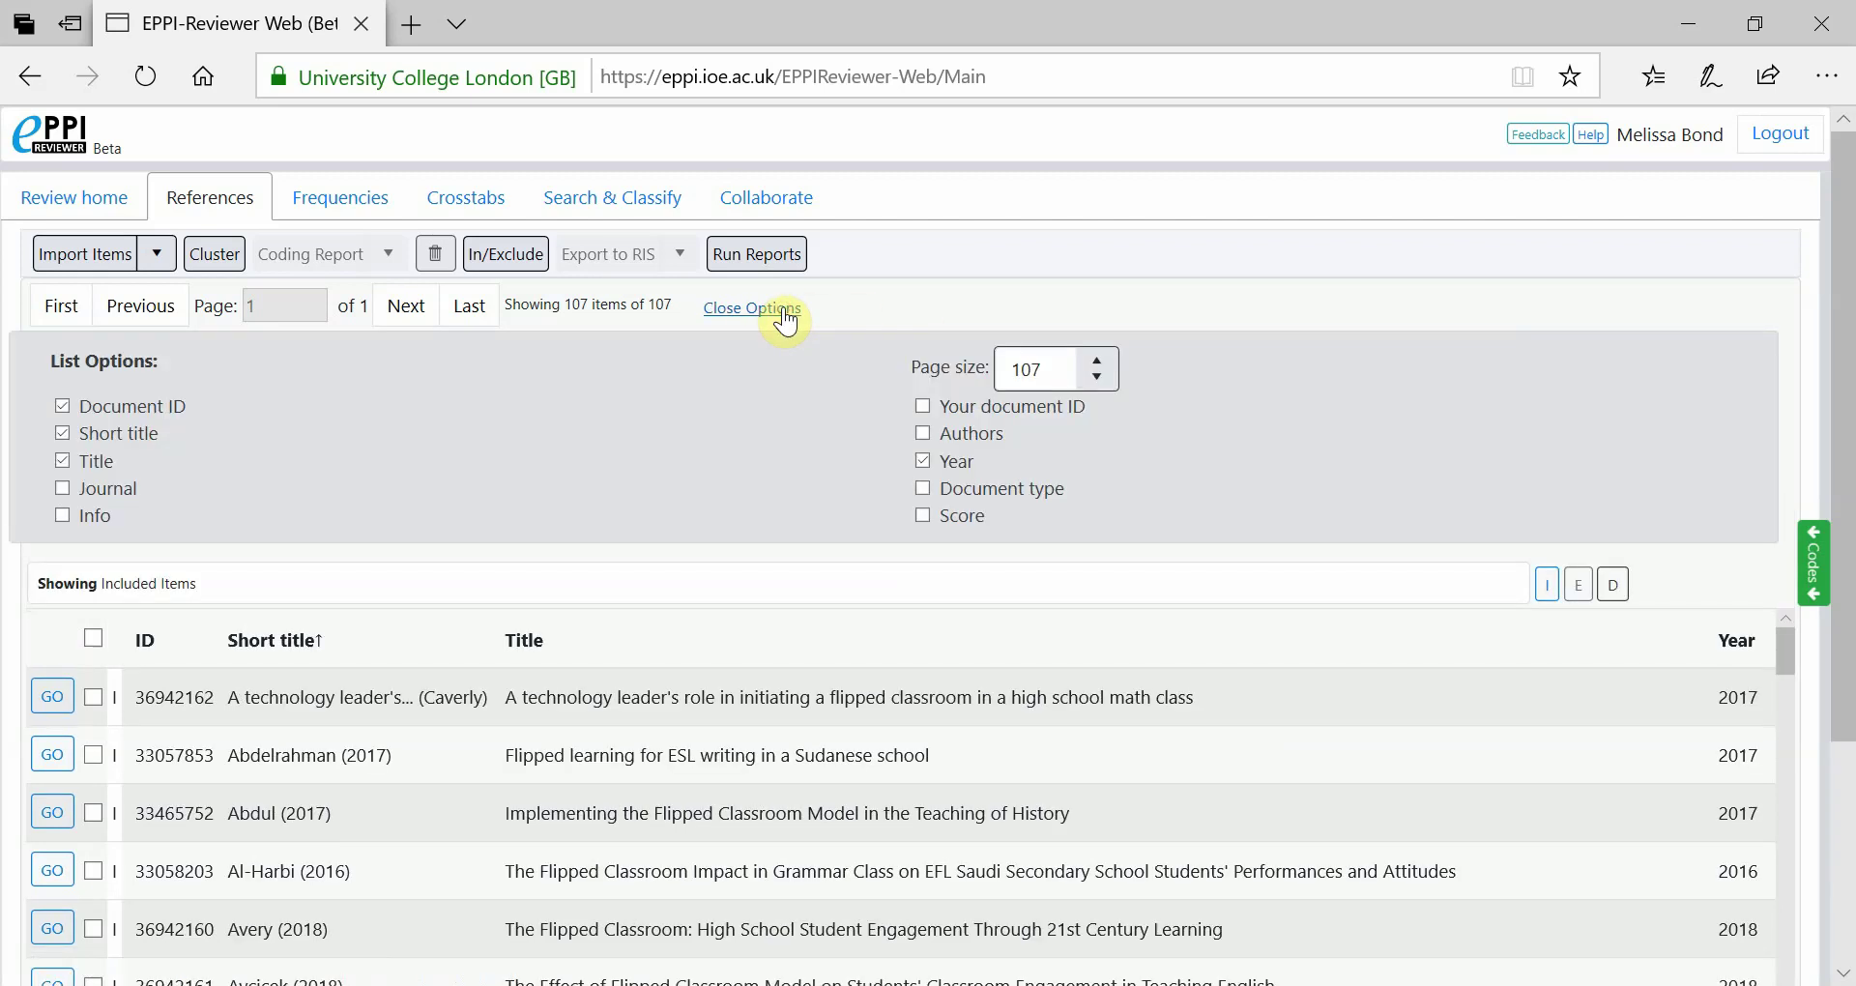
left_click(64, 490)
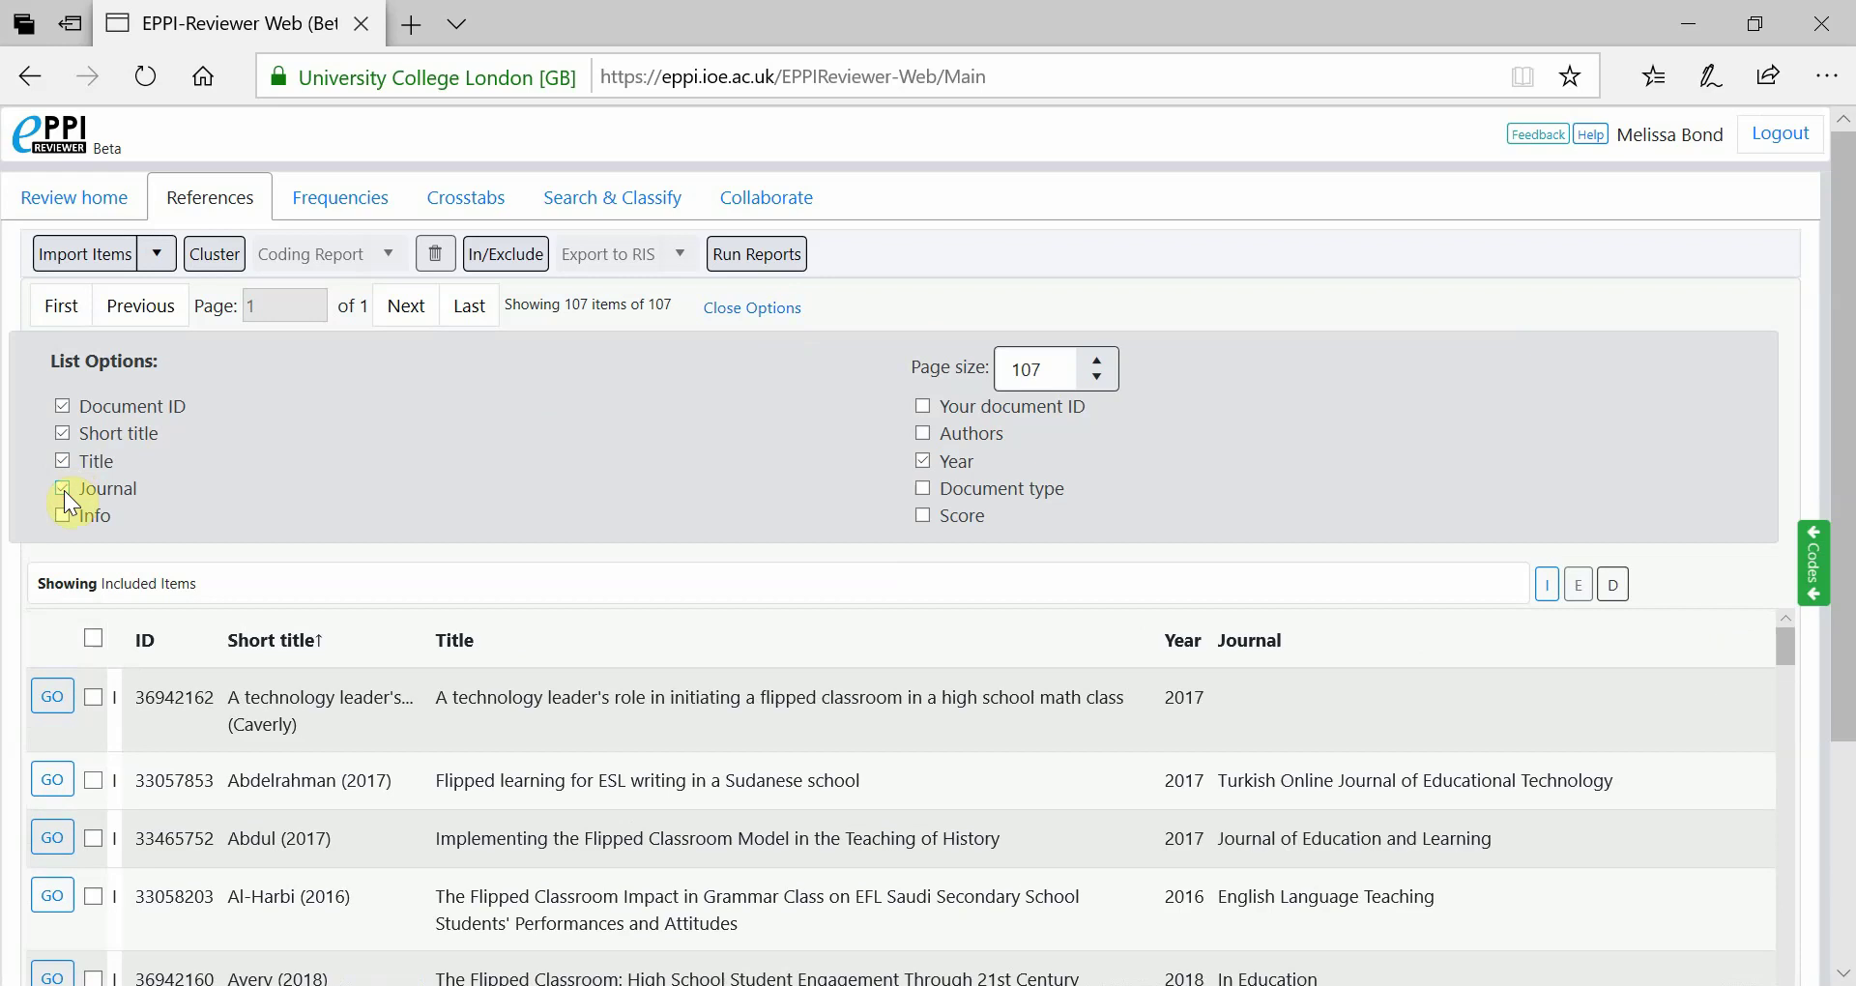
left_click(63, 489)
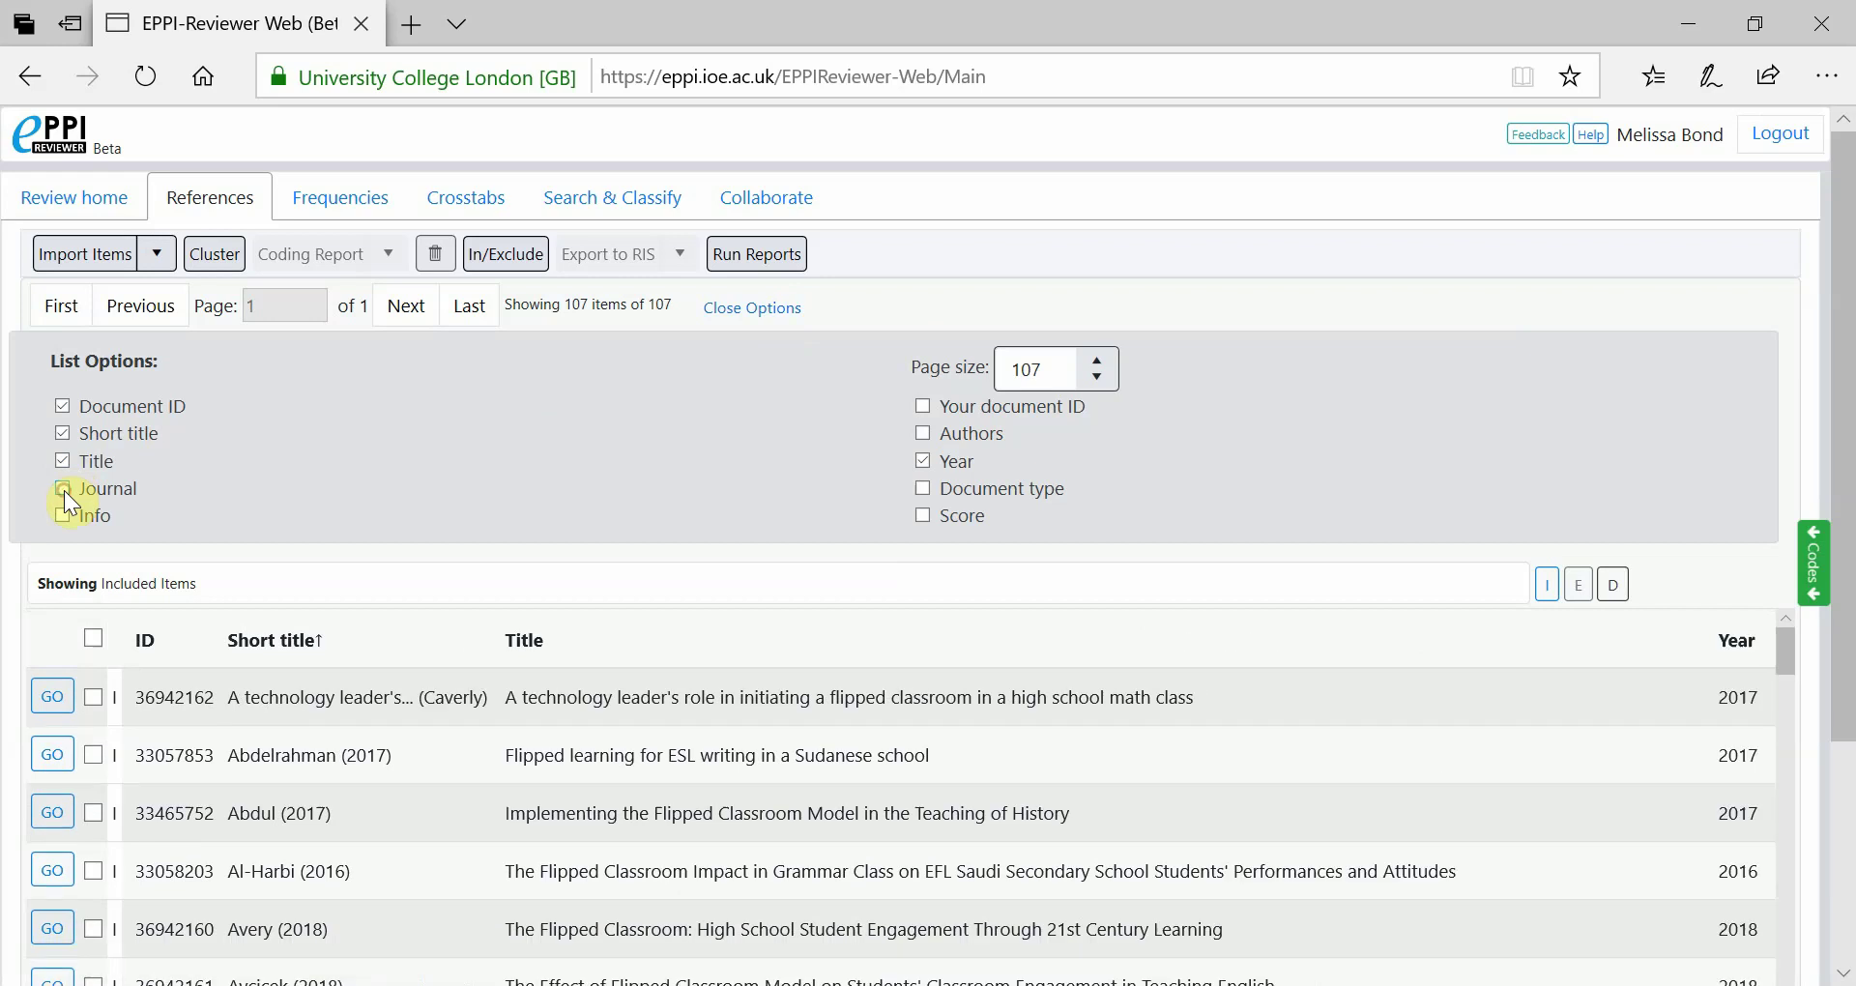
left_click(923, 435)
left_click(921, 434)
left_click(923, 489)
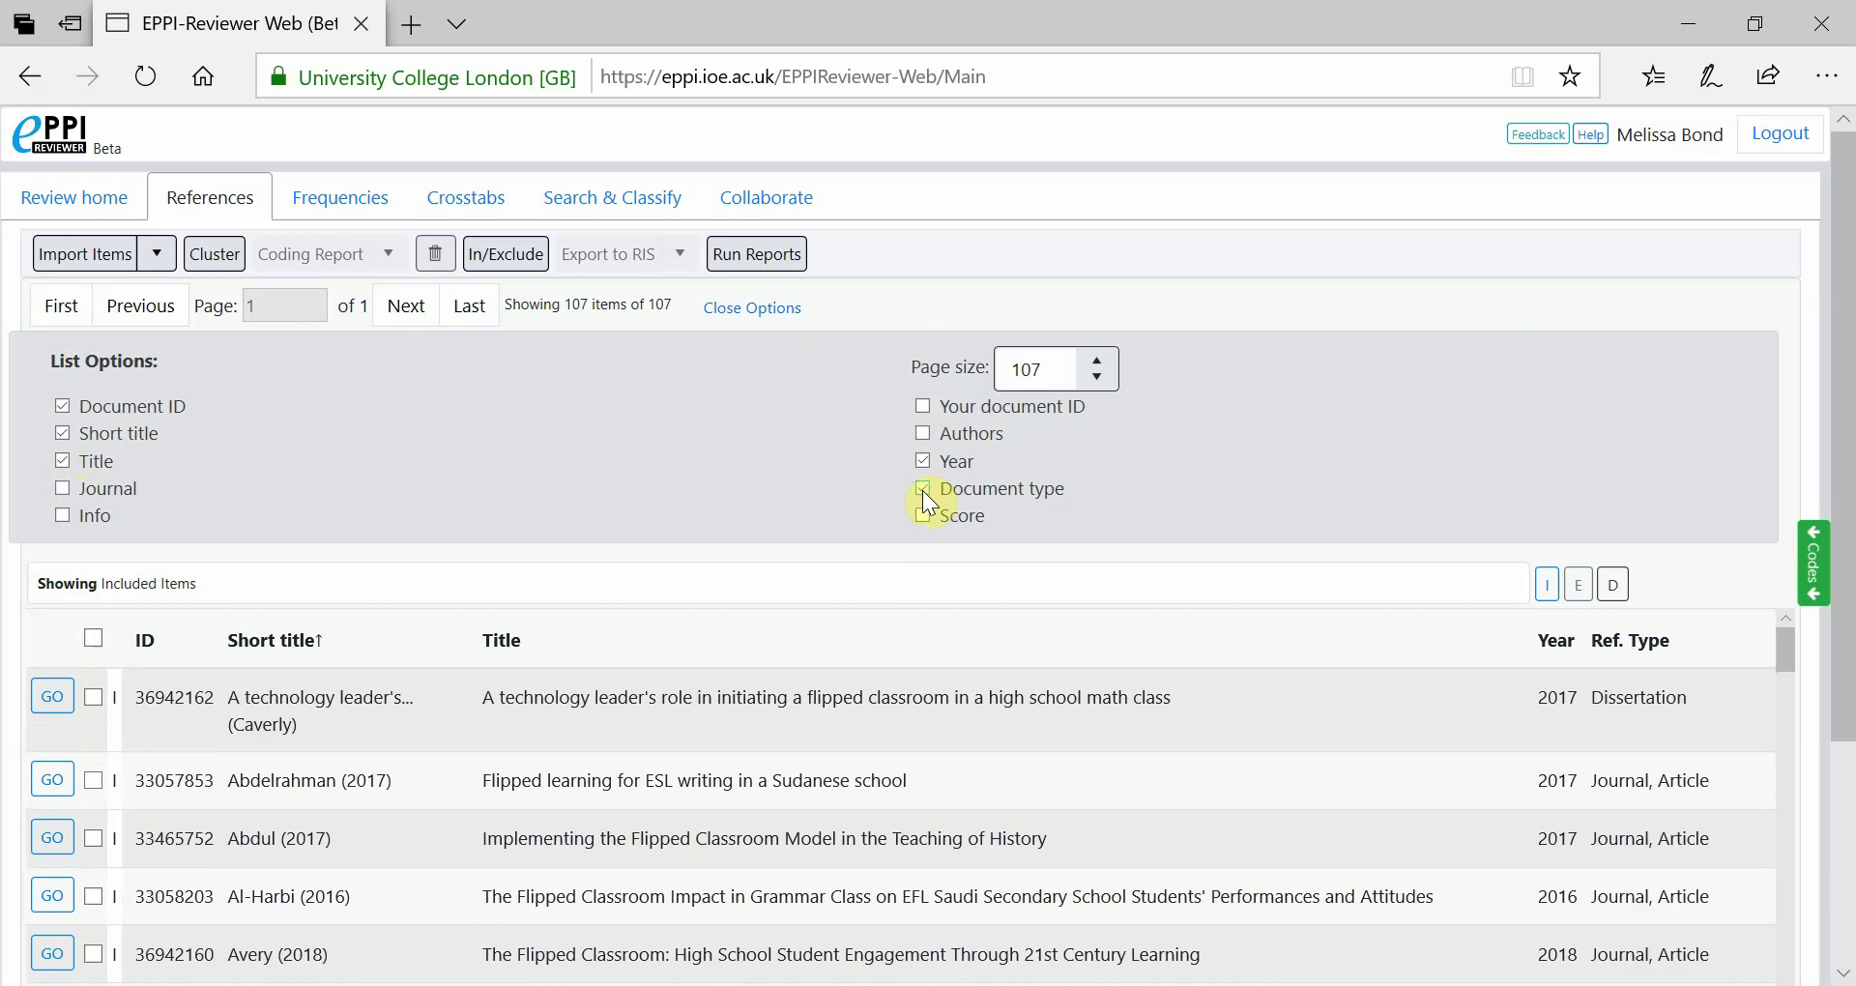
left_click(922, 490)
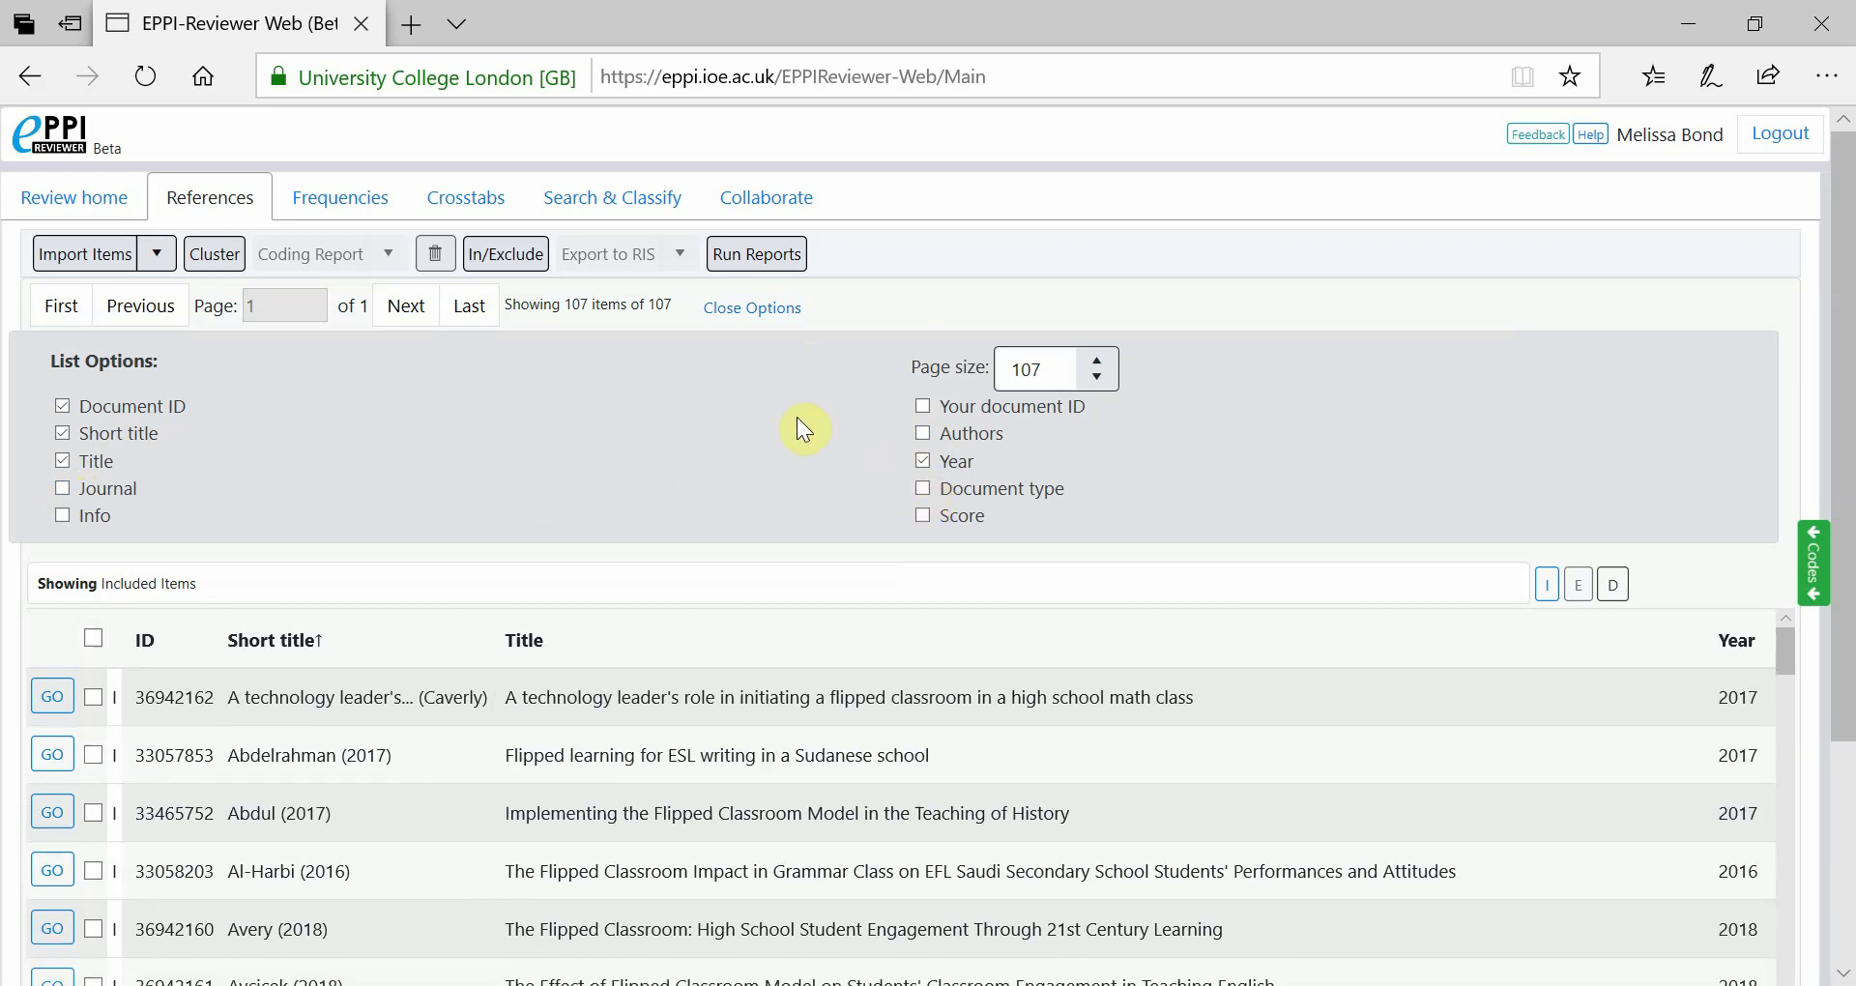
left_click(768, 307)
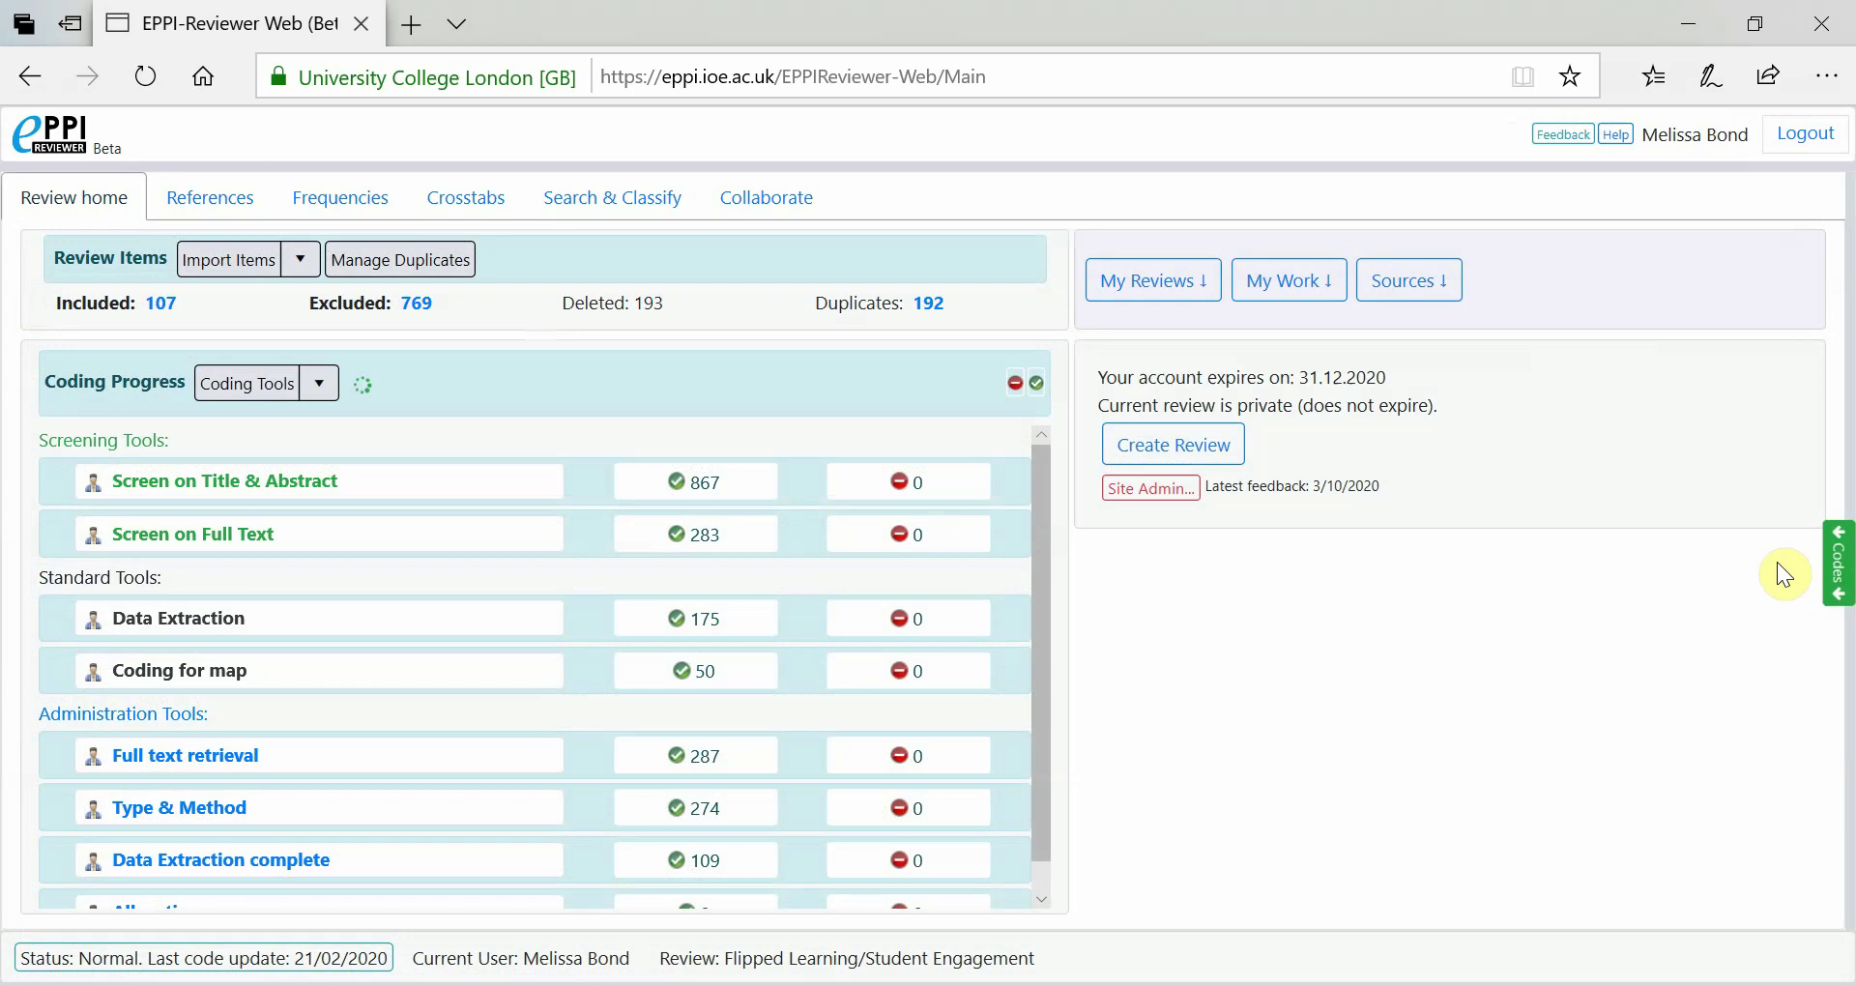
Get frequencies for the Year codes under Type & Method and list the two references coded 2012.
left_click(375, 218)
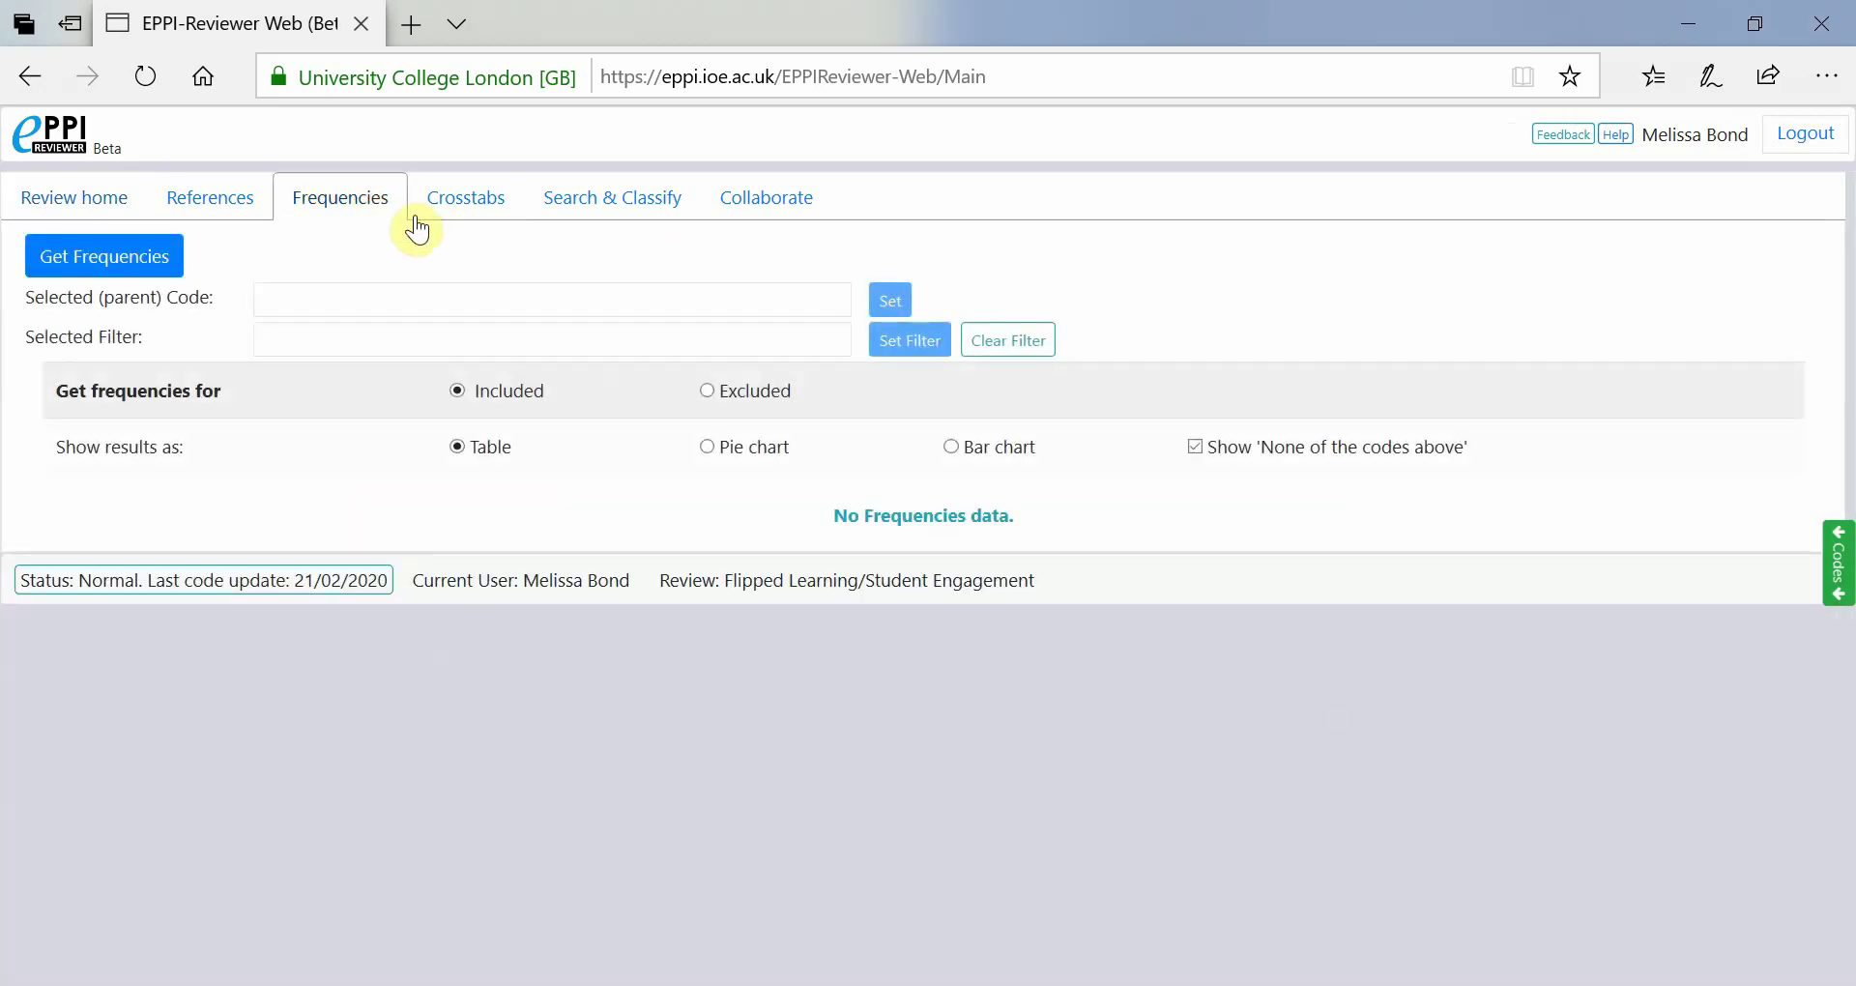
left_click(1838, 575)
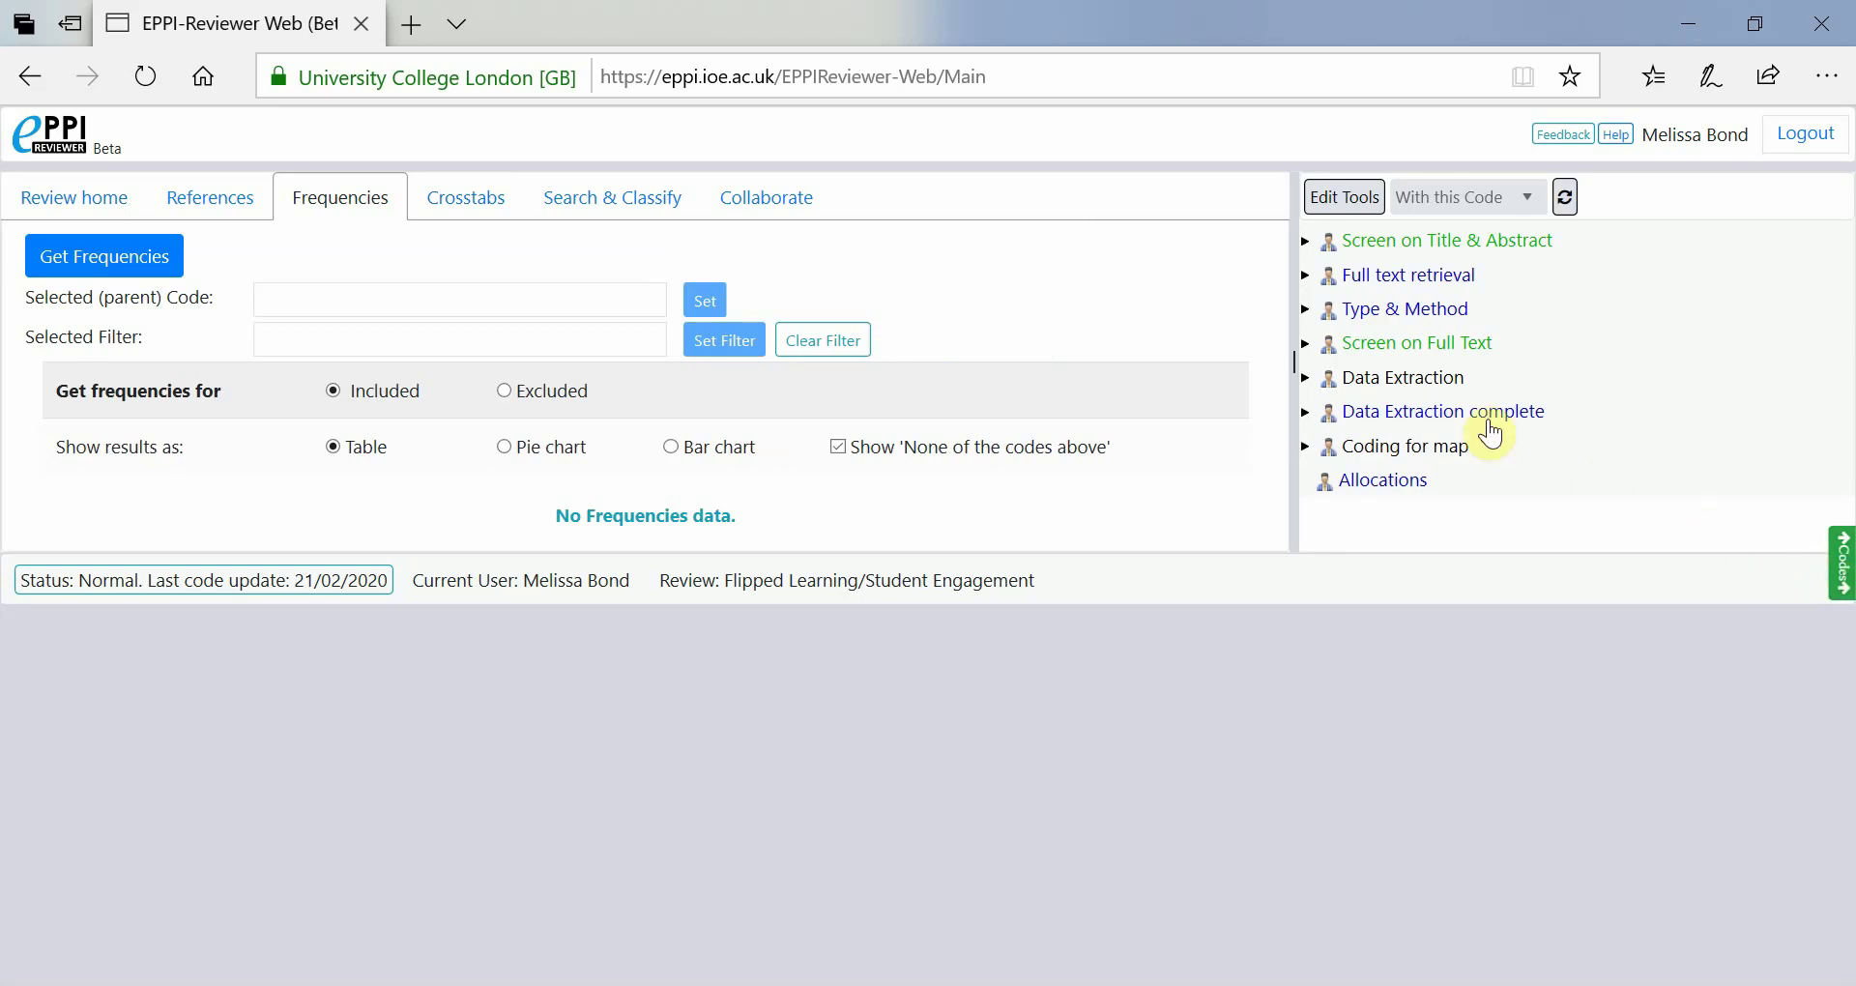
left_click(1306, 309)
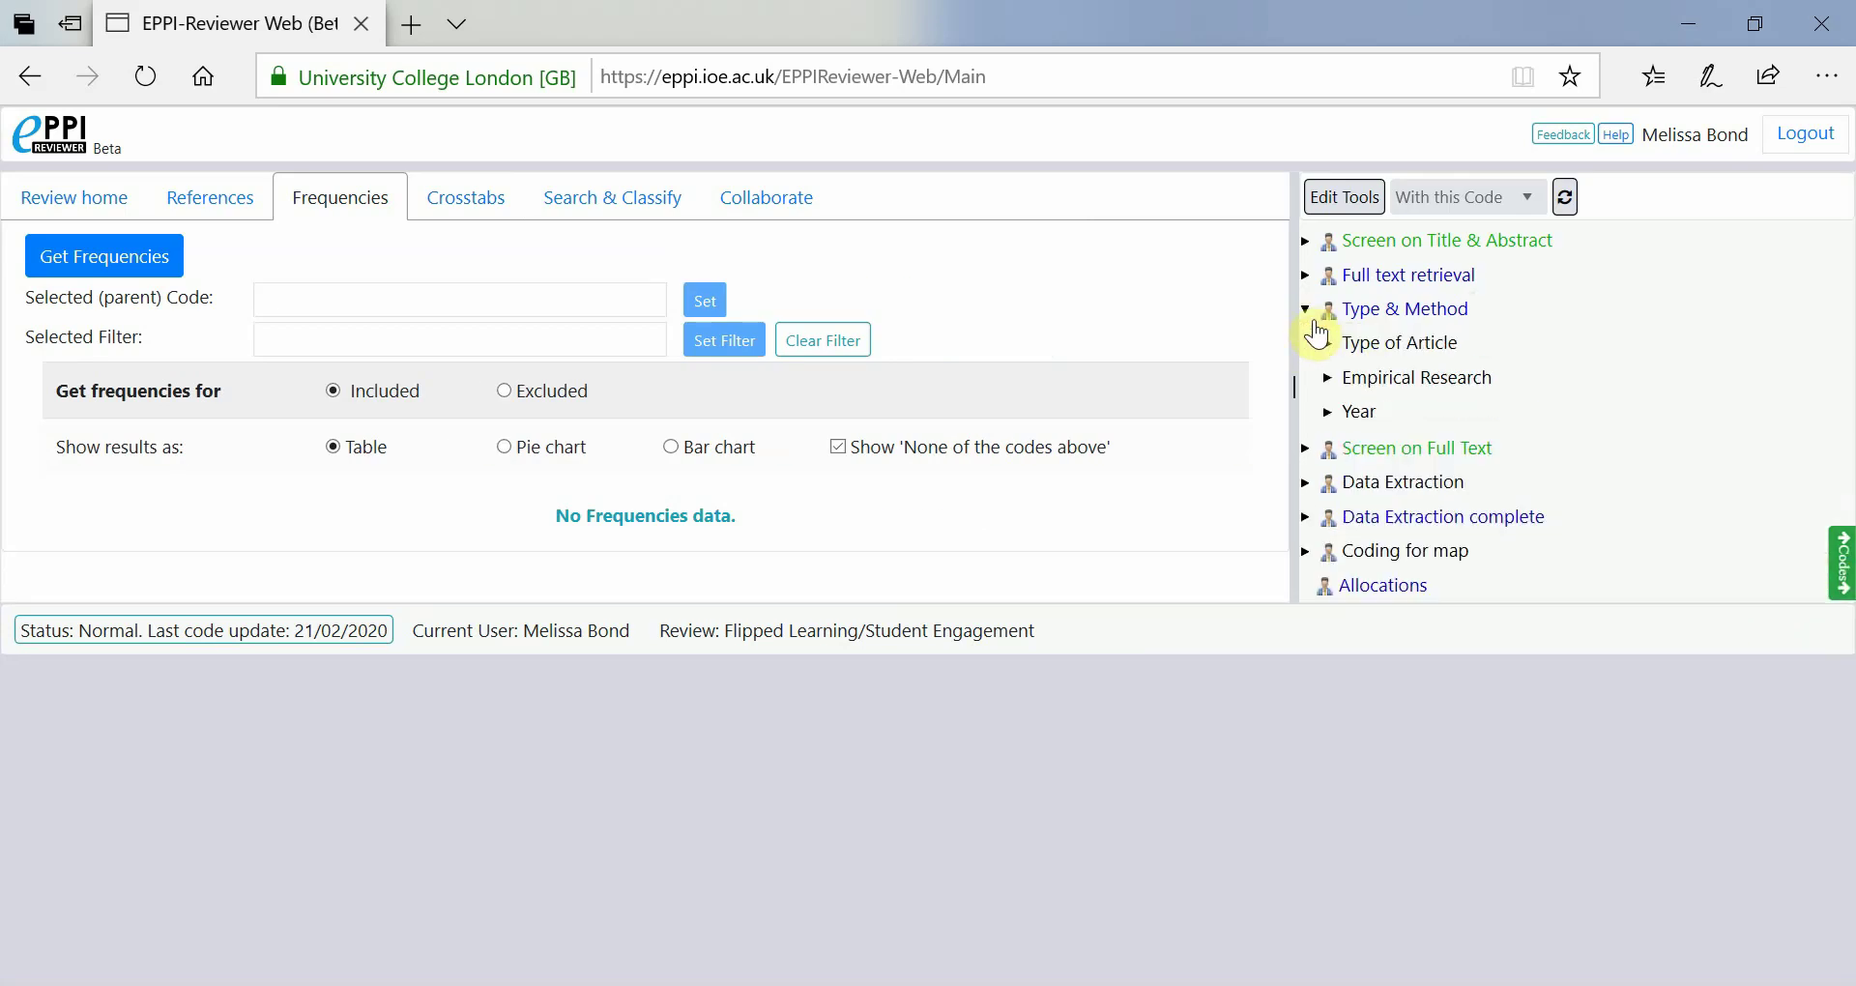
left_click(1358, 411)
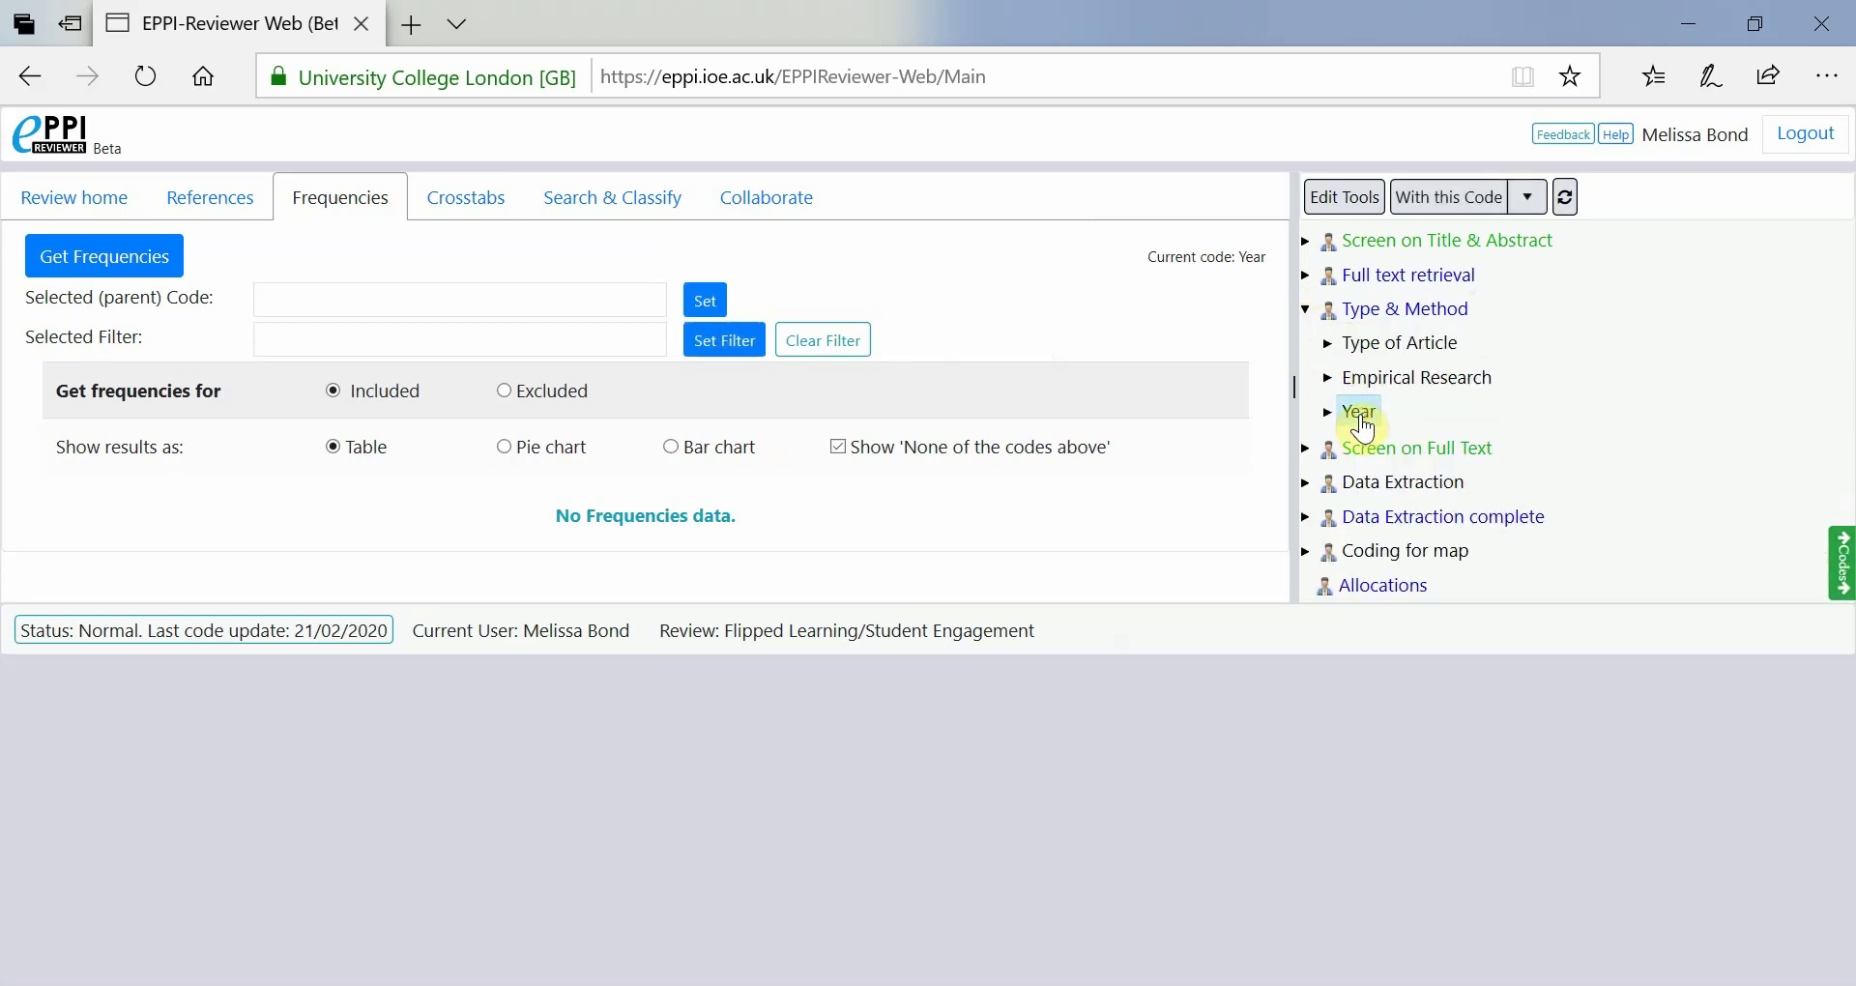
left_click(721, 303)
left_click(179, 257)
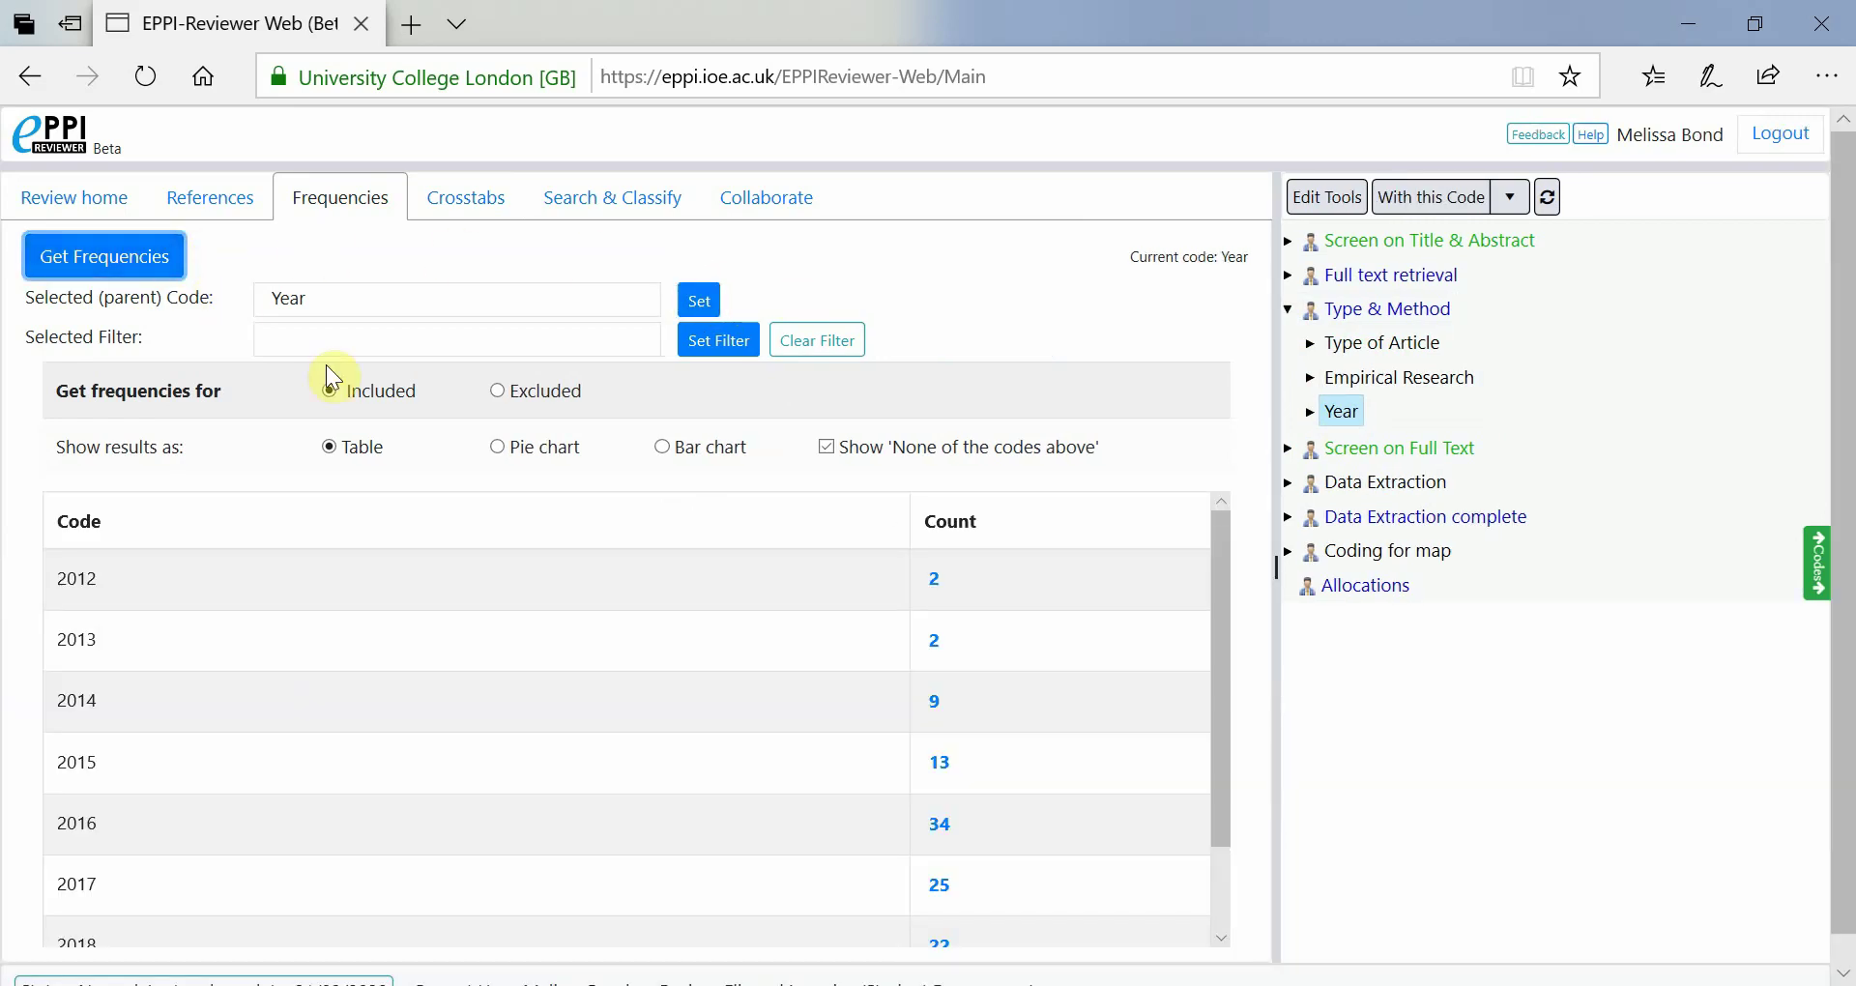
left_click(934, 580)
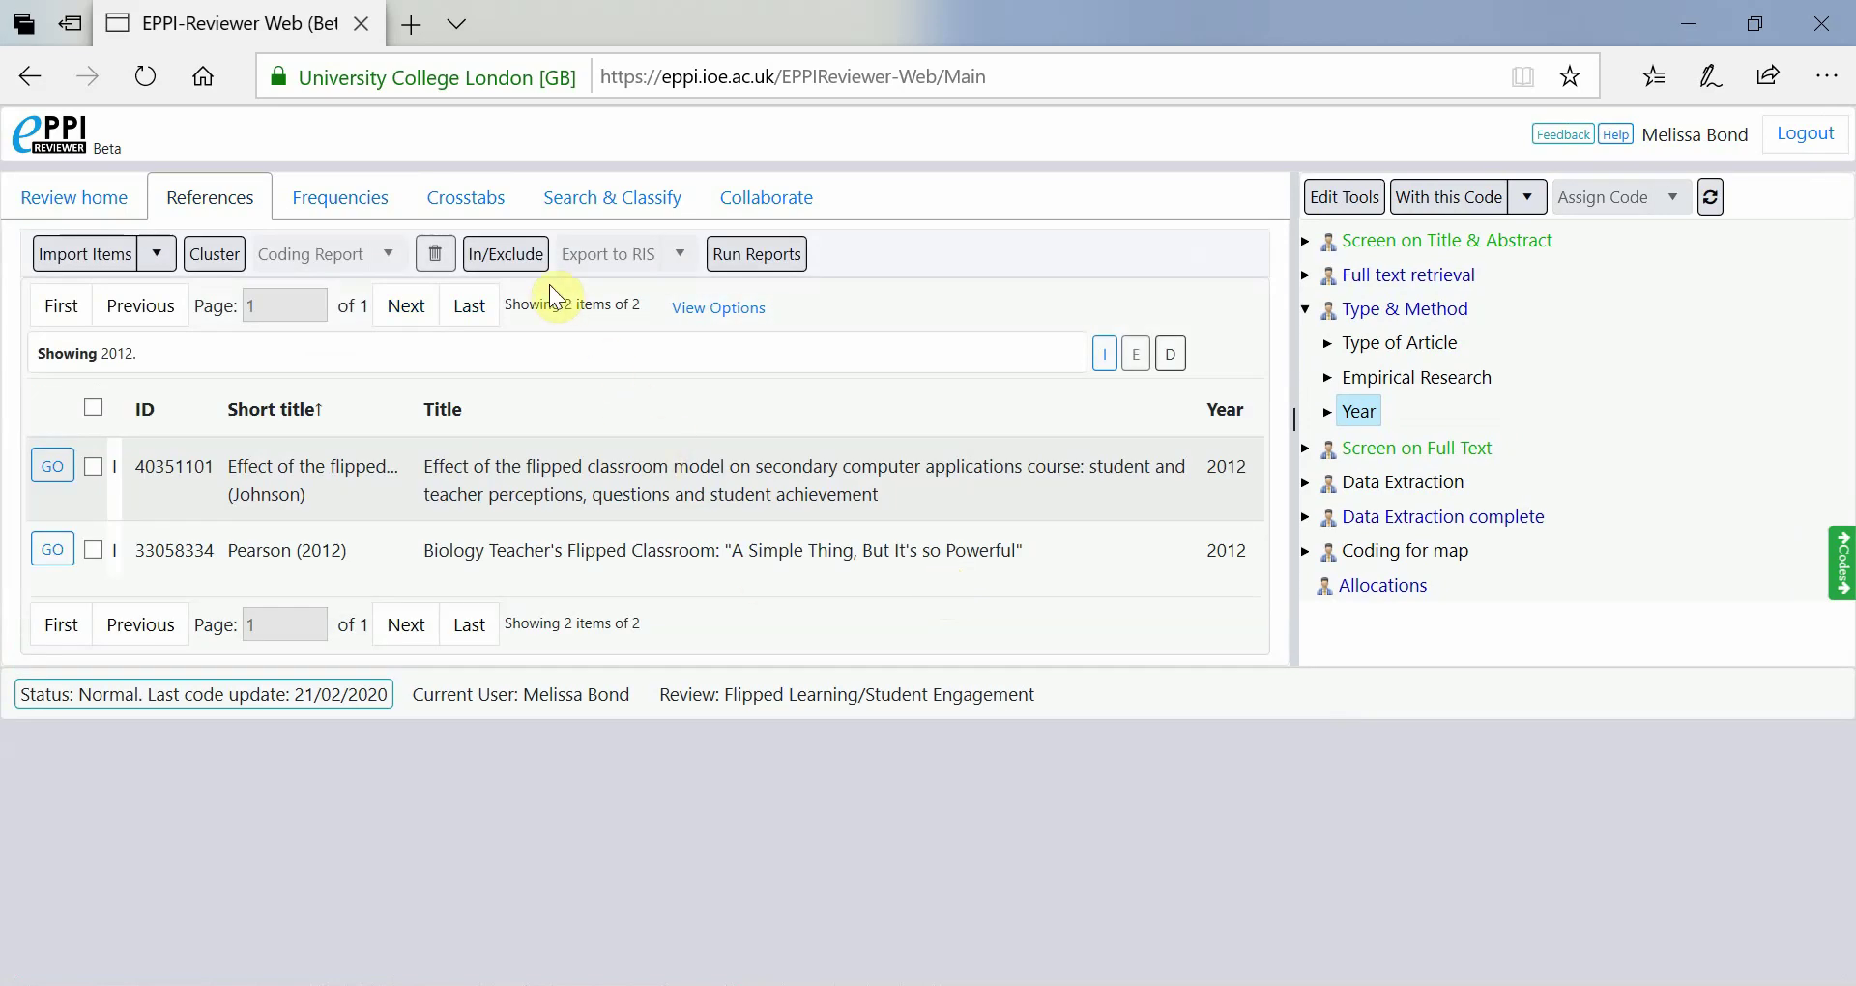
Crosstab Year on the X axis against Empirical Research on the Y axis.
left_click(486, 209)
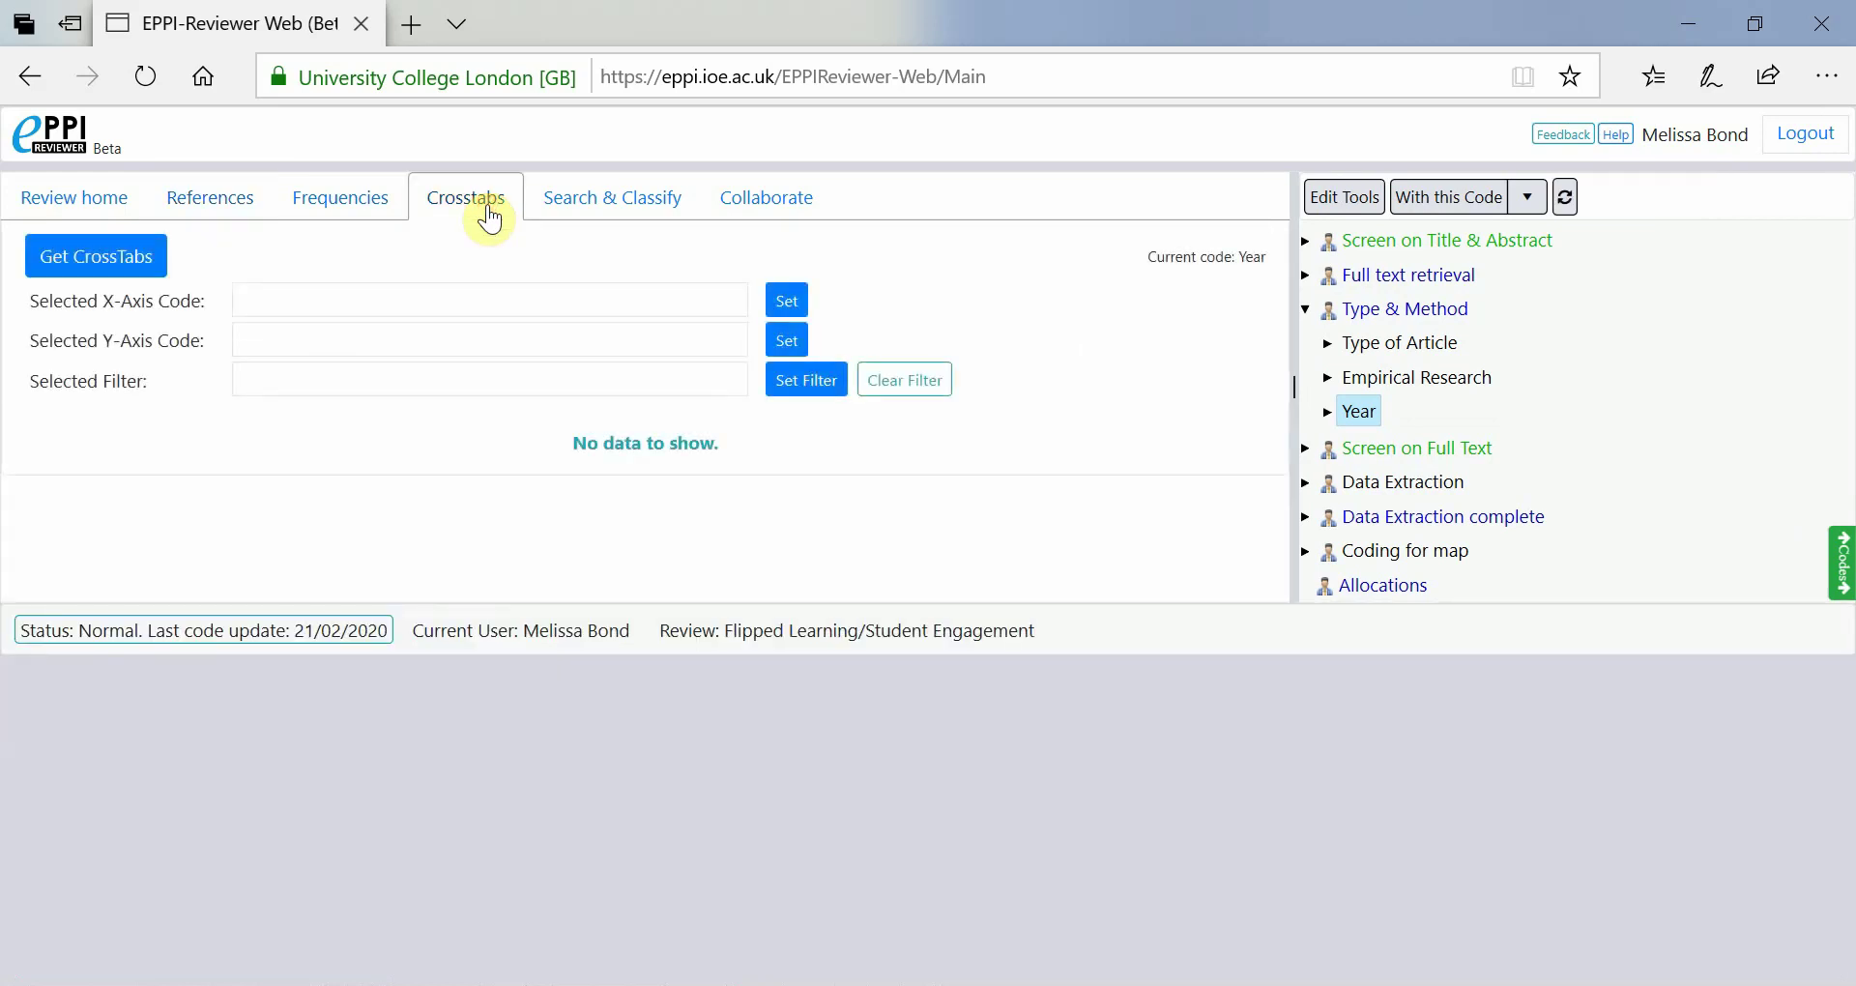
left_click(778, 303)
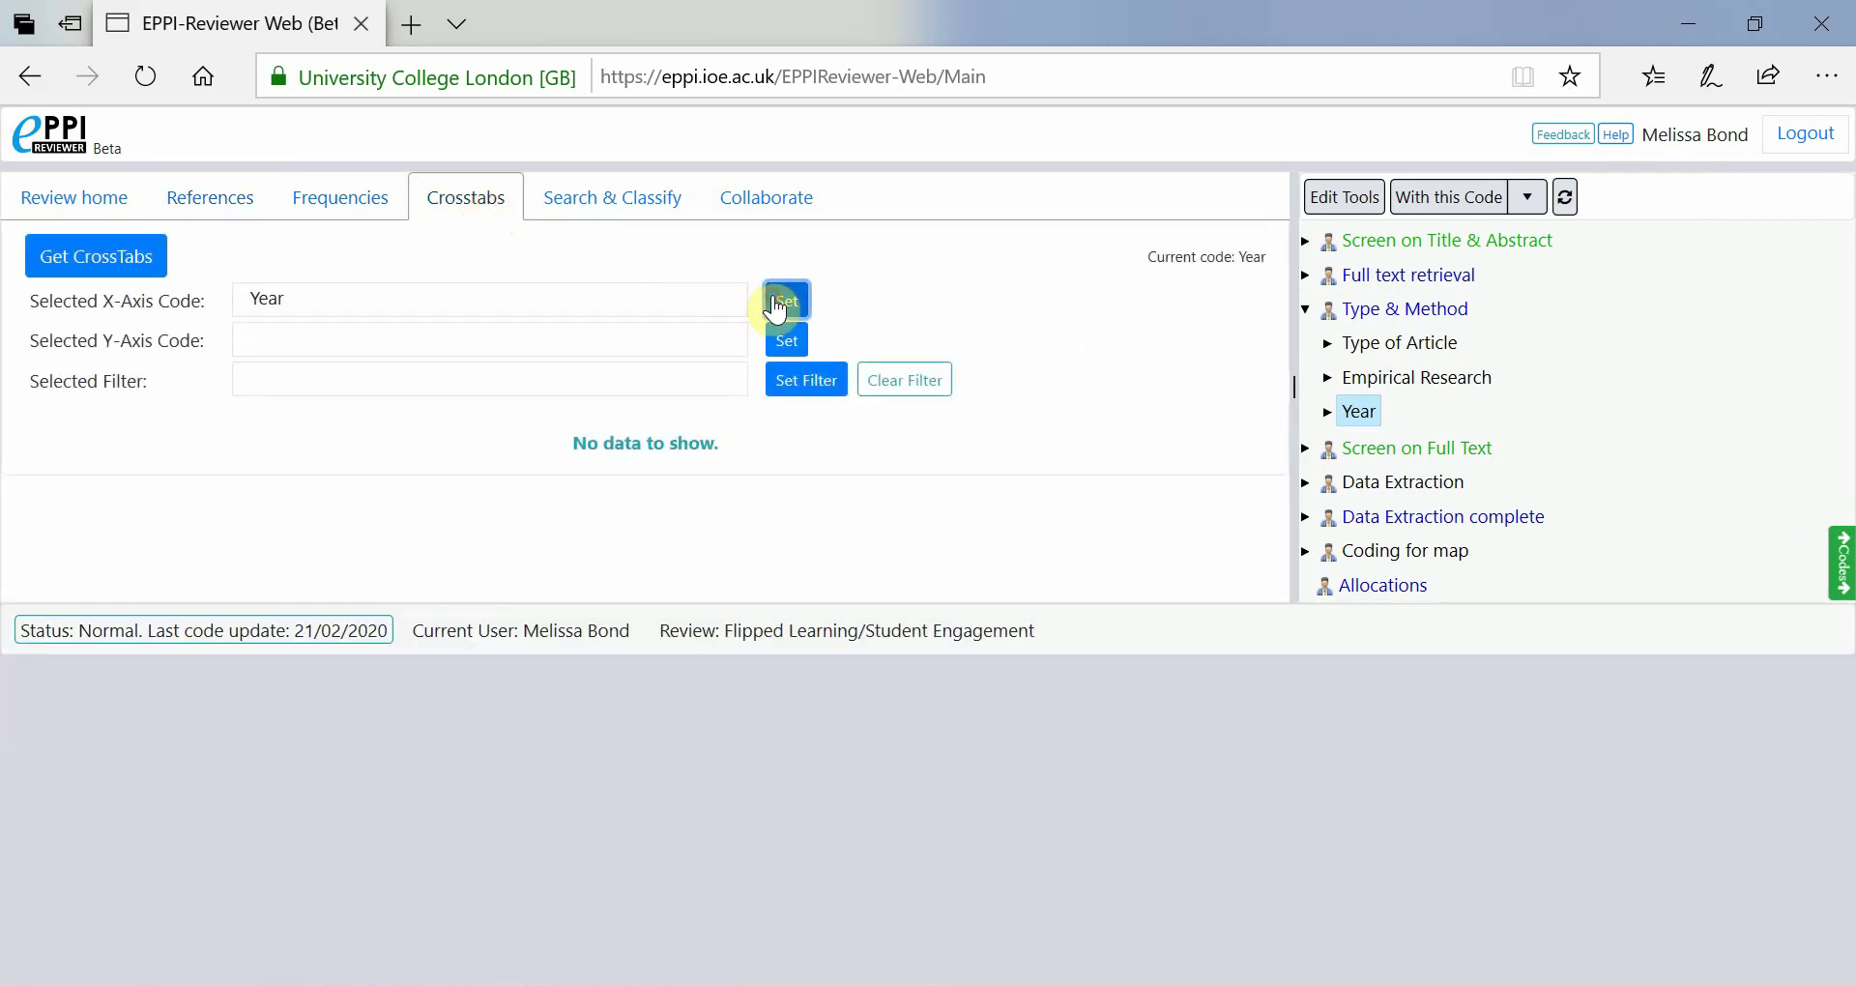
left_click(1390, 376)
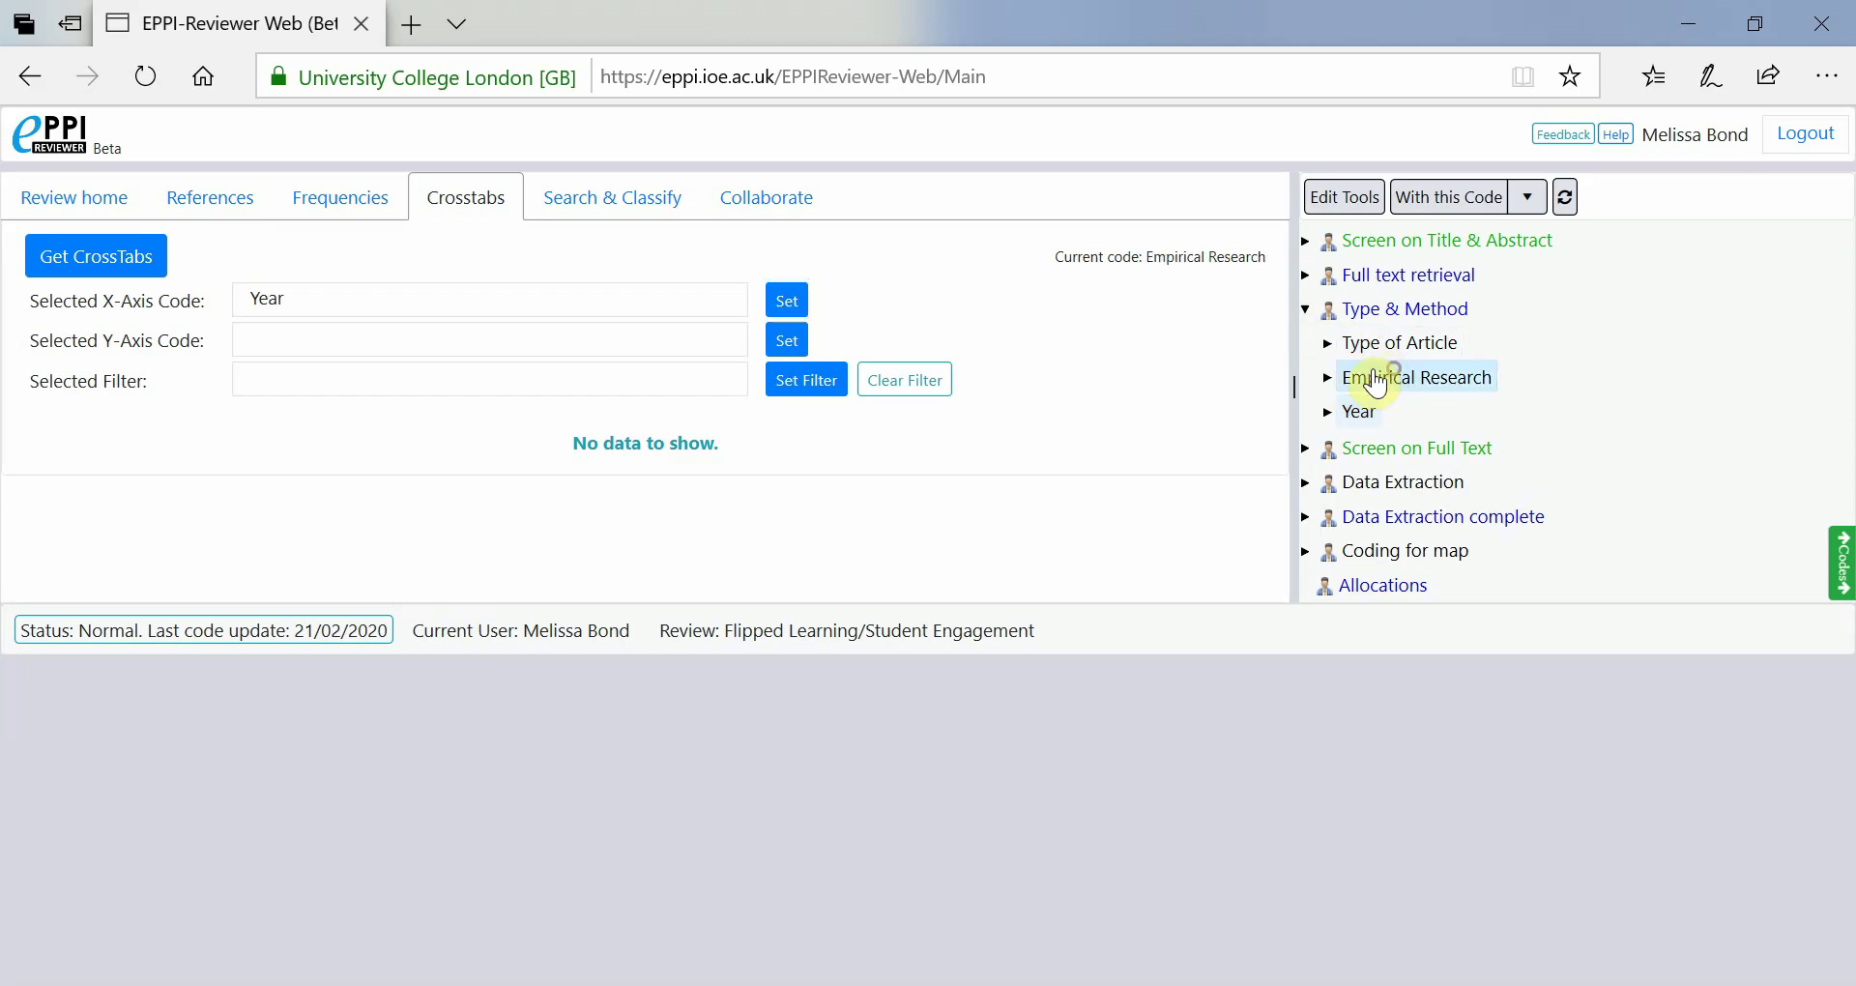
left_click(810, 347)
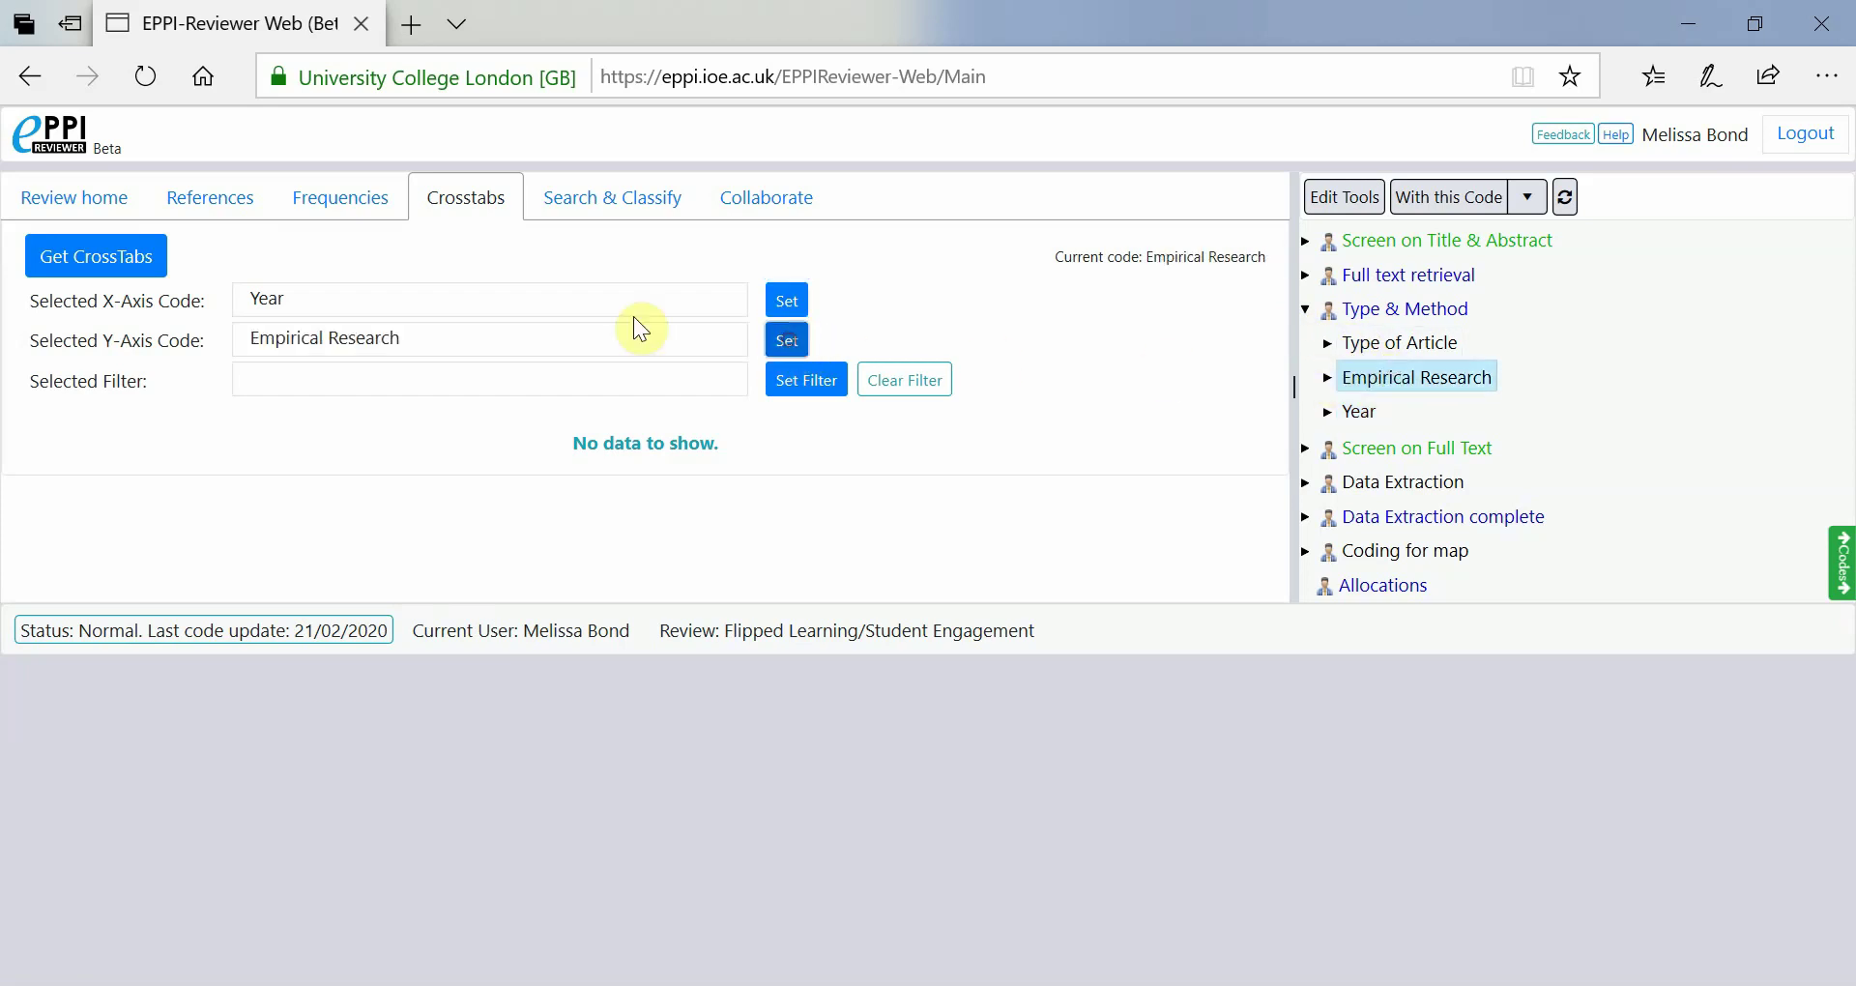
left_click(139, 257)
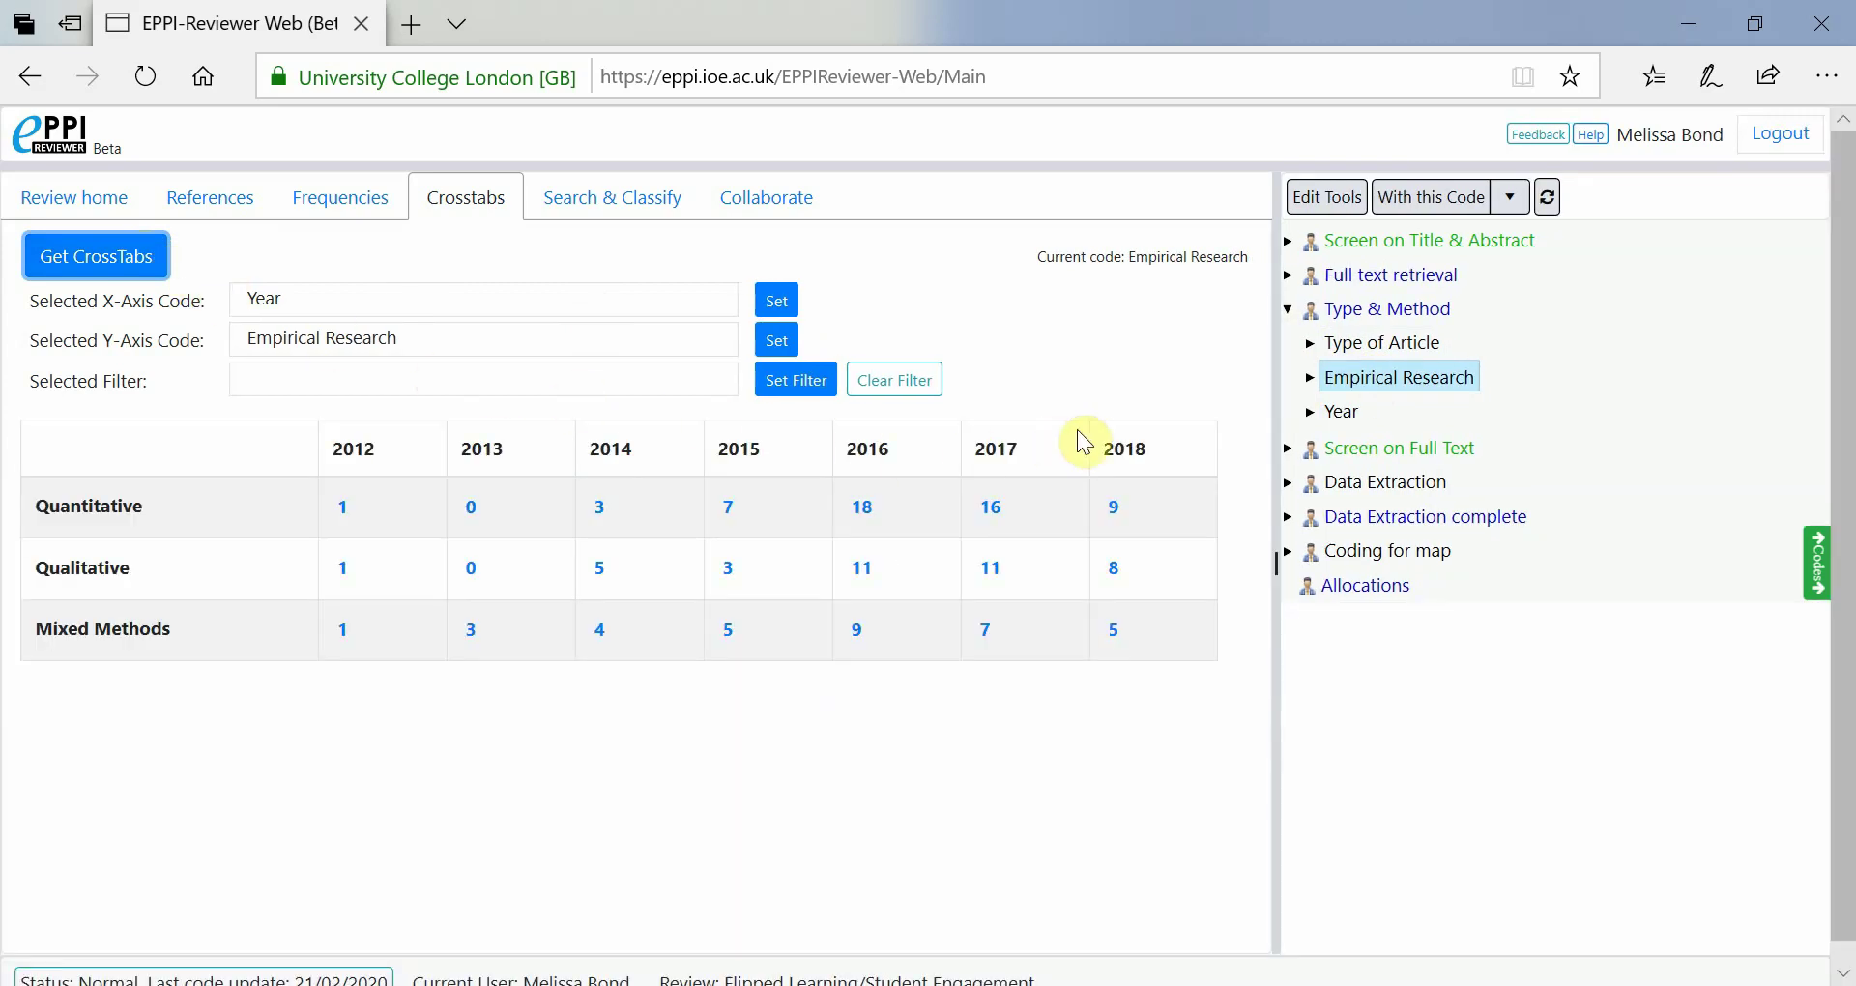
List the 2017 quantitative crosstab references, then start reference groups drawing from all references unfiltered.
left_click(991, 506)
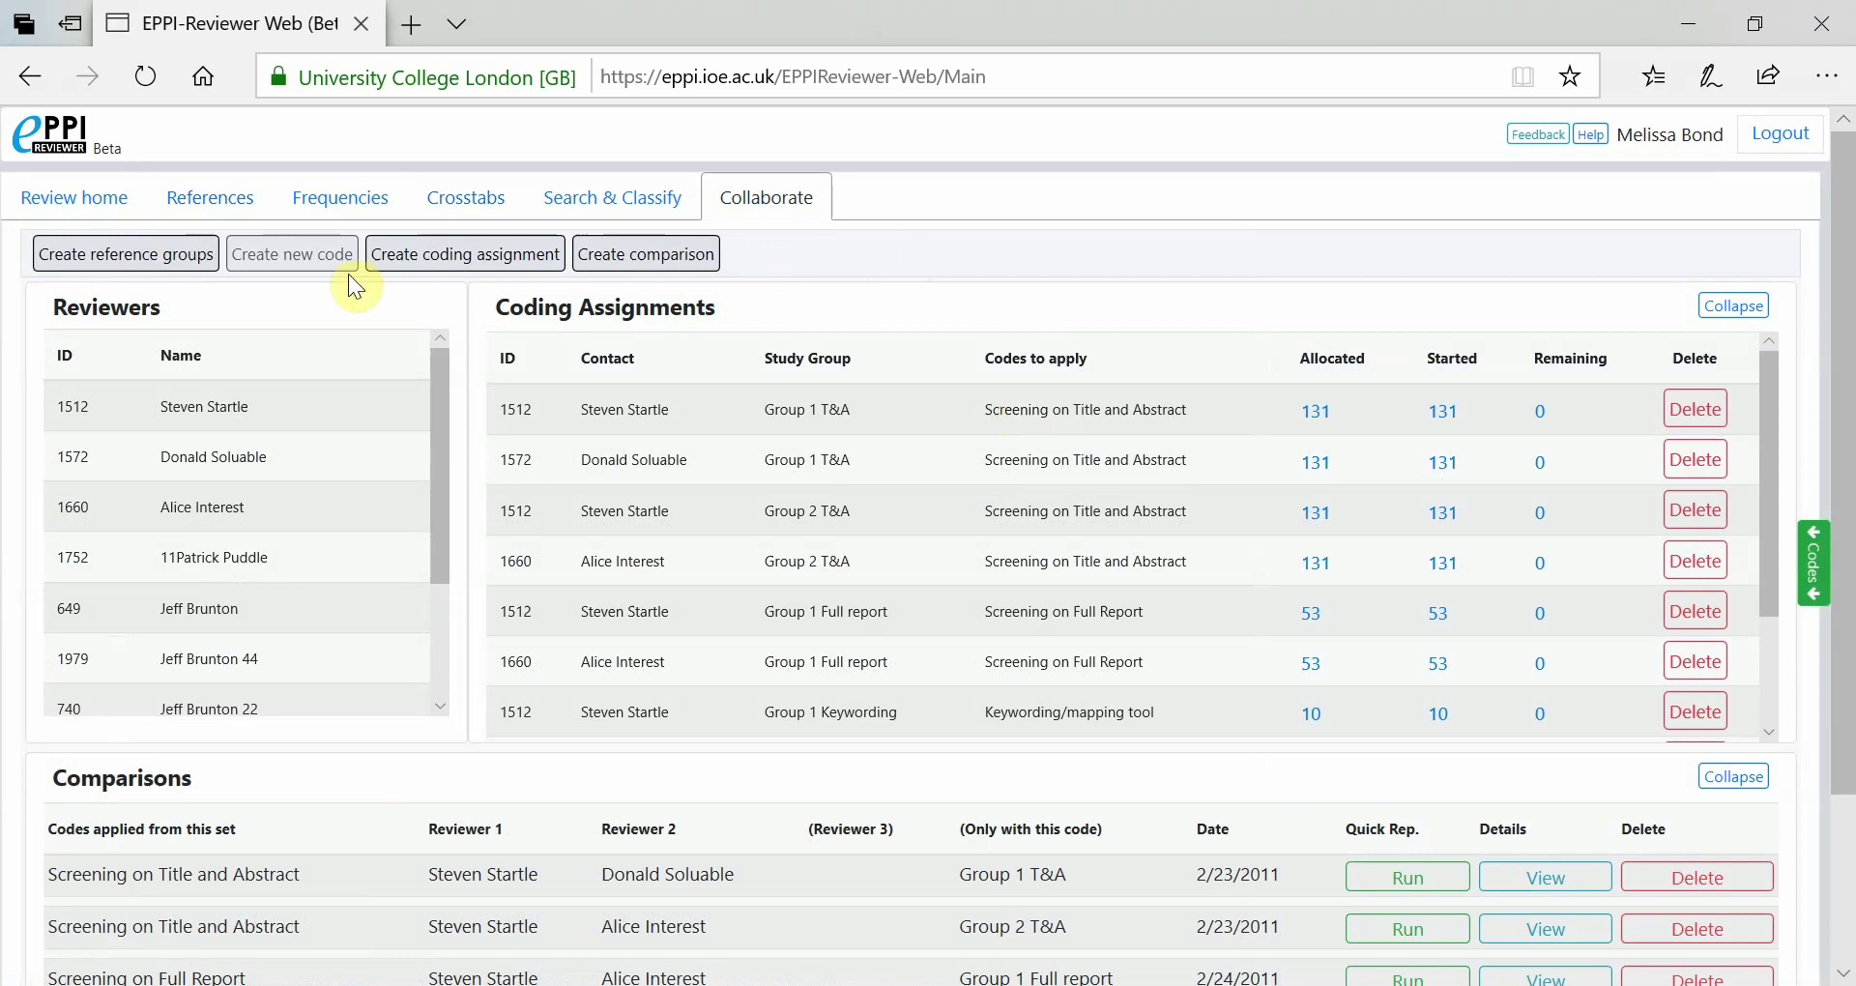
left_click(198, 281)
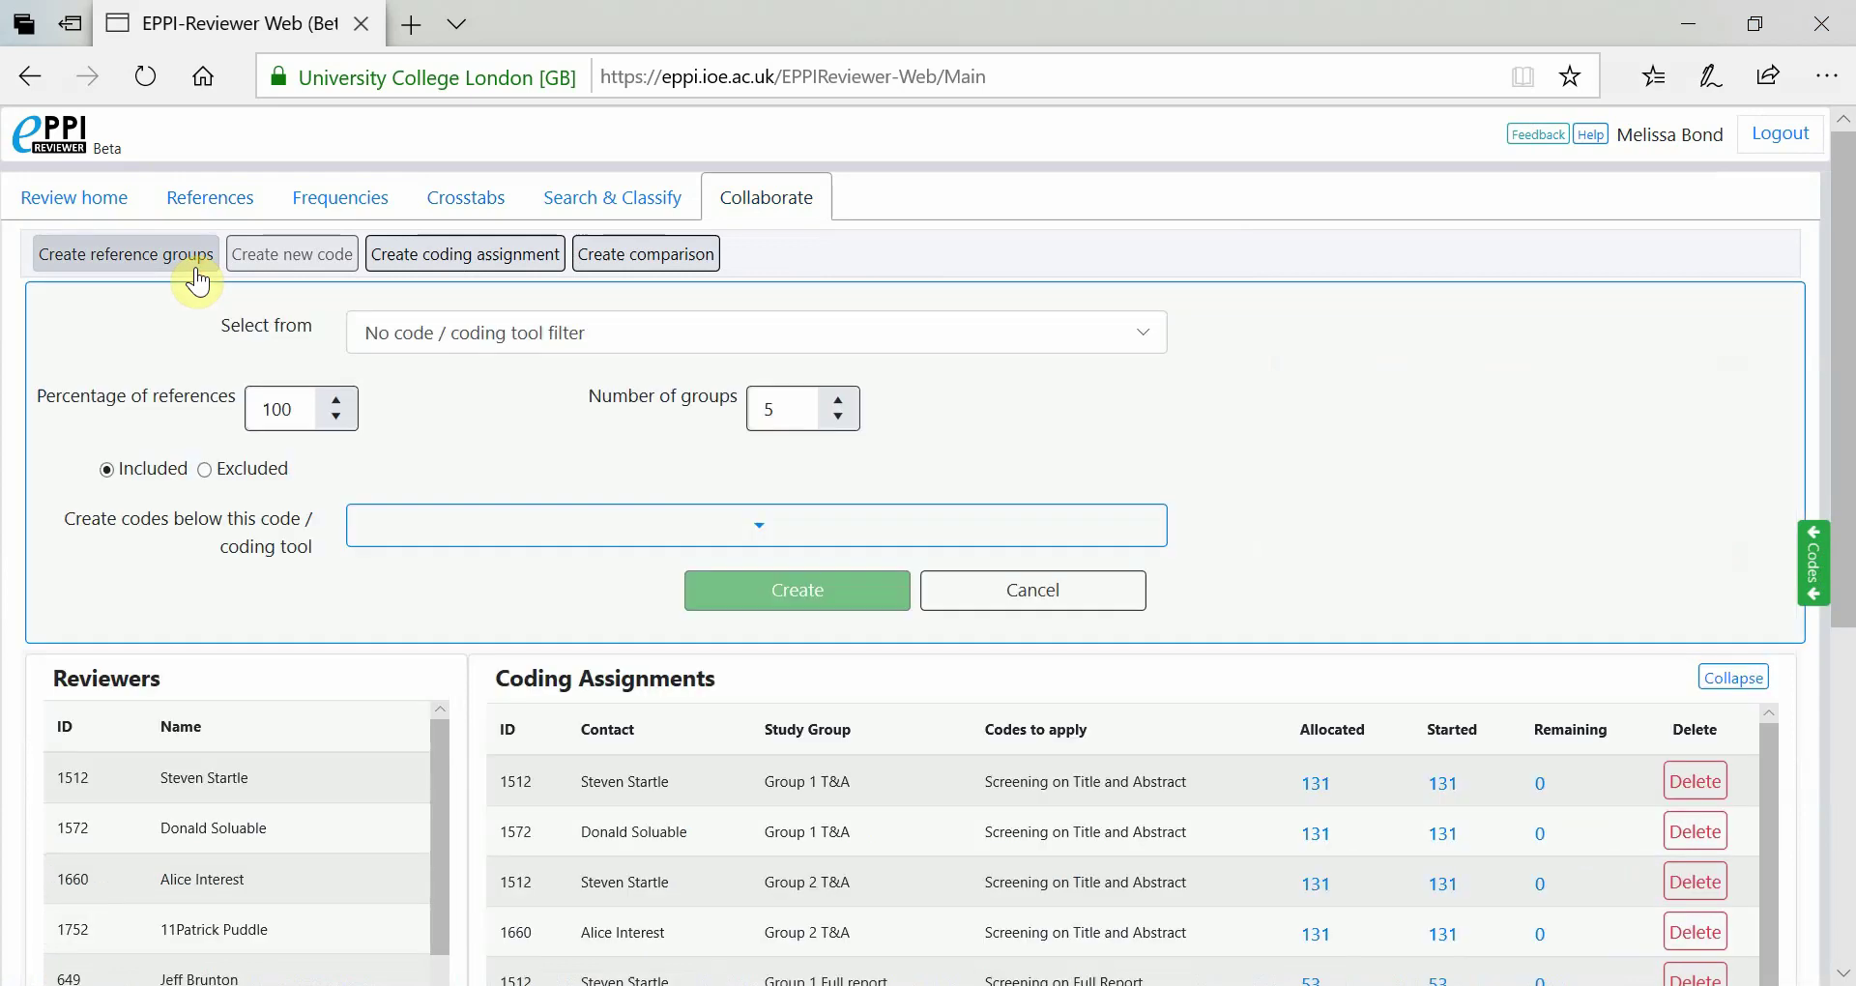
left_click(1139, 337)
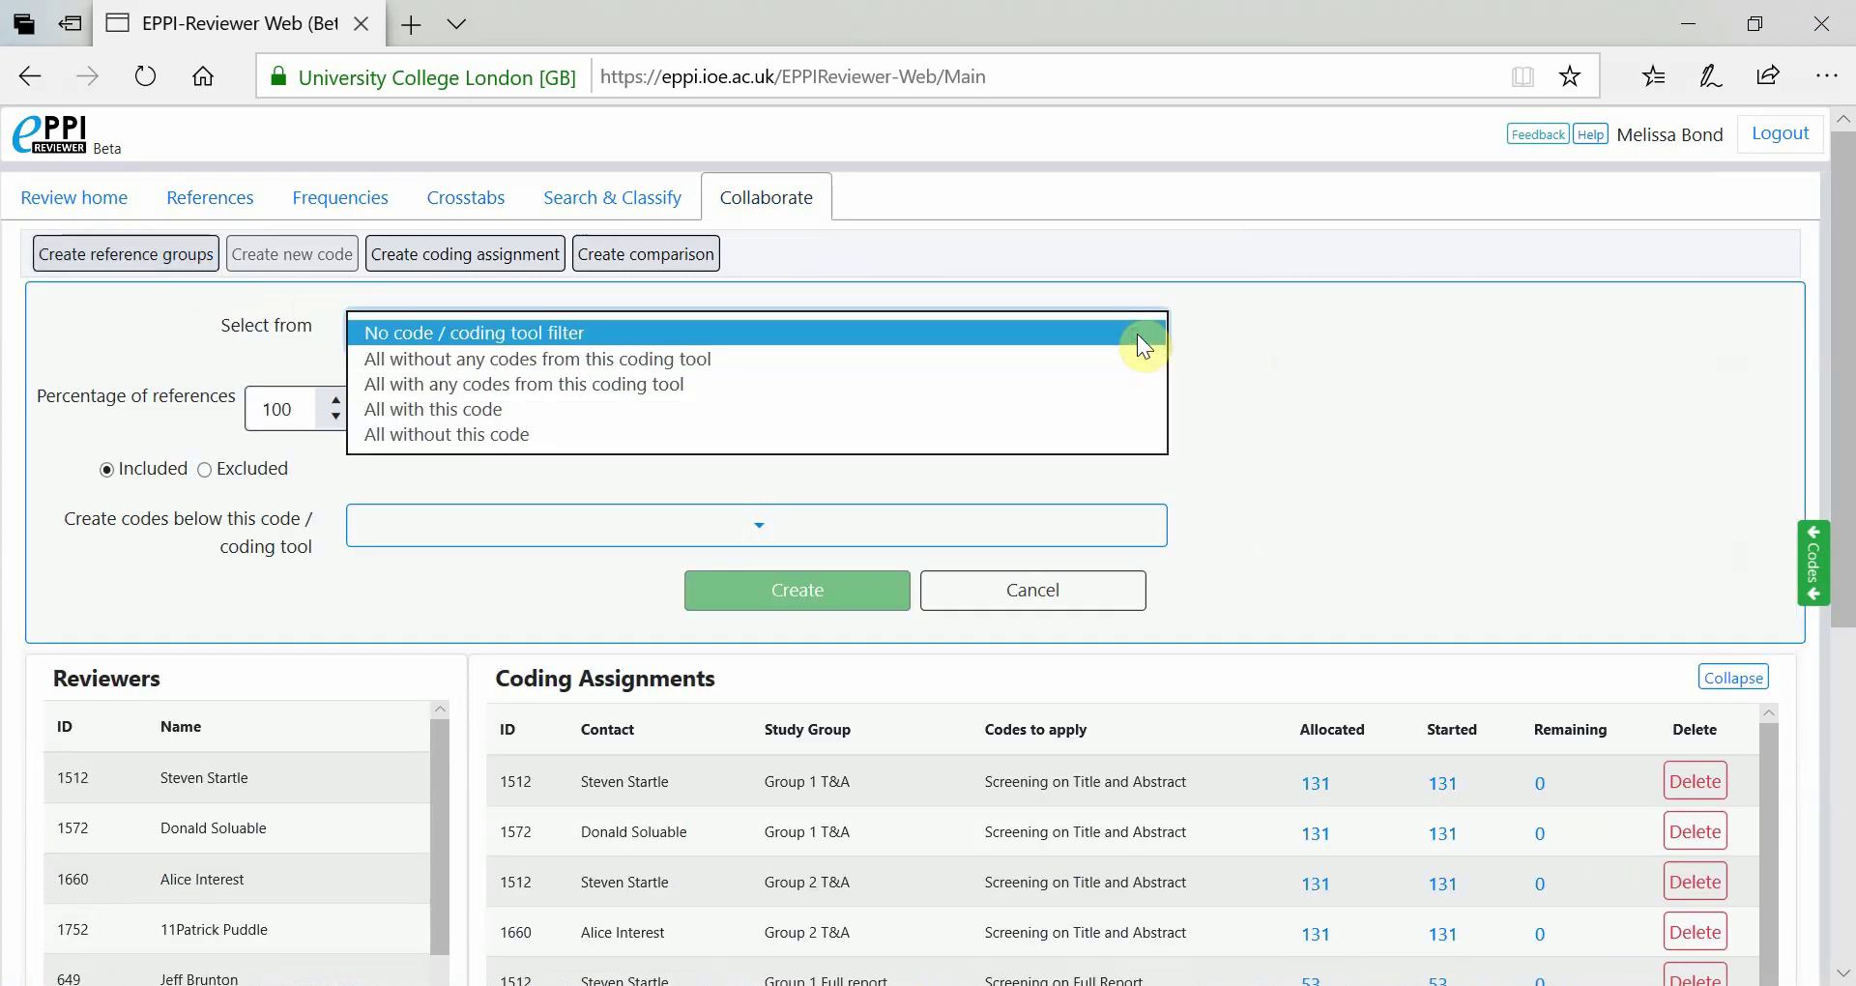
left_click(1139, 336)
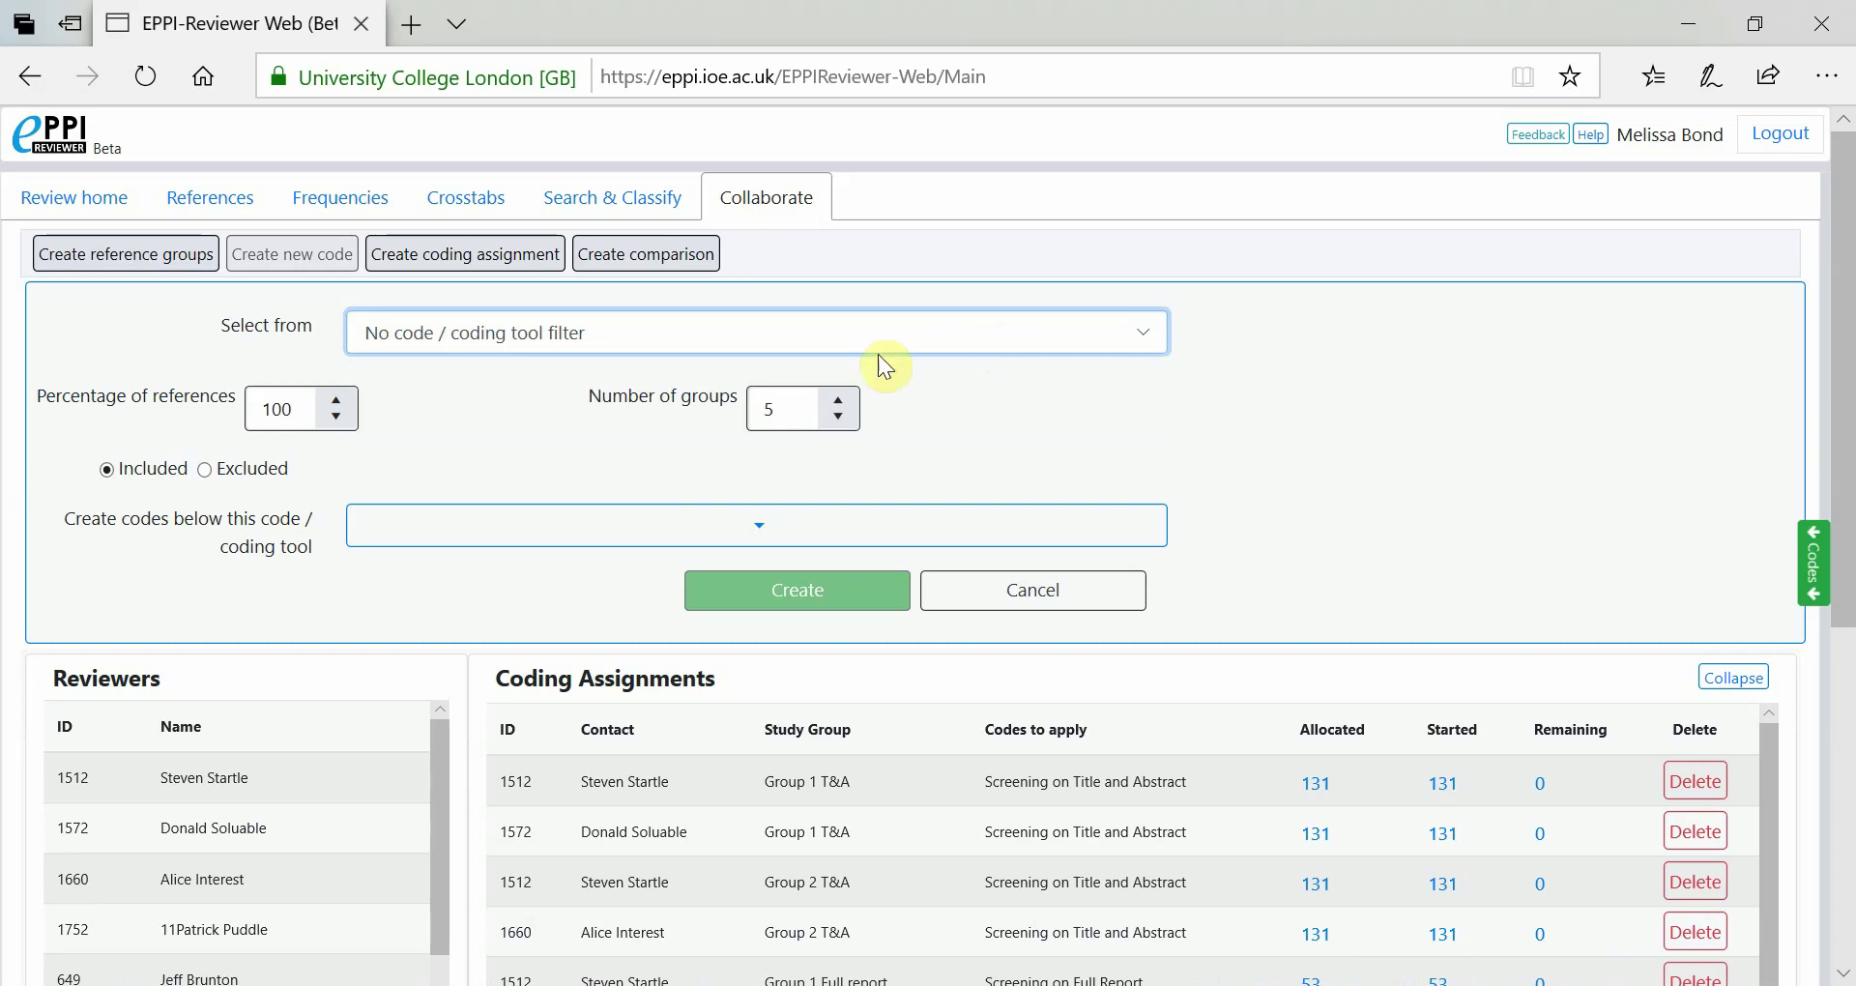
Create 4 reference groups as codes under Allocation codes > Screening Title and Abstract.
left_click(838, 417)
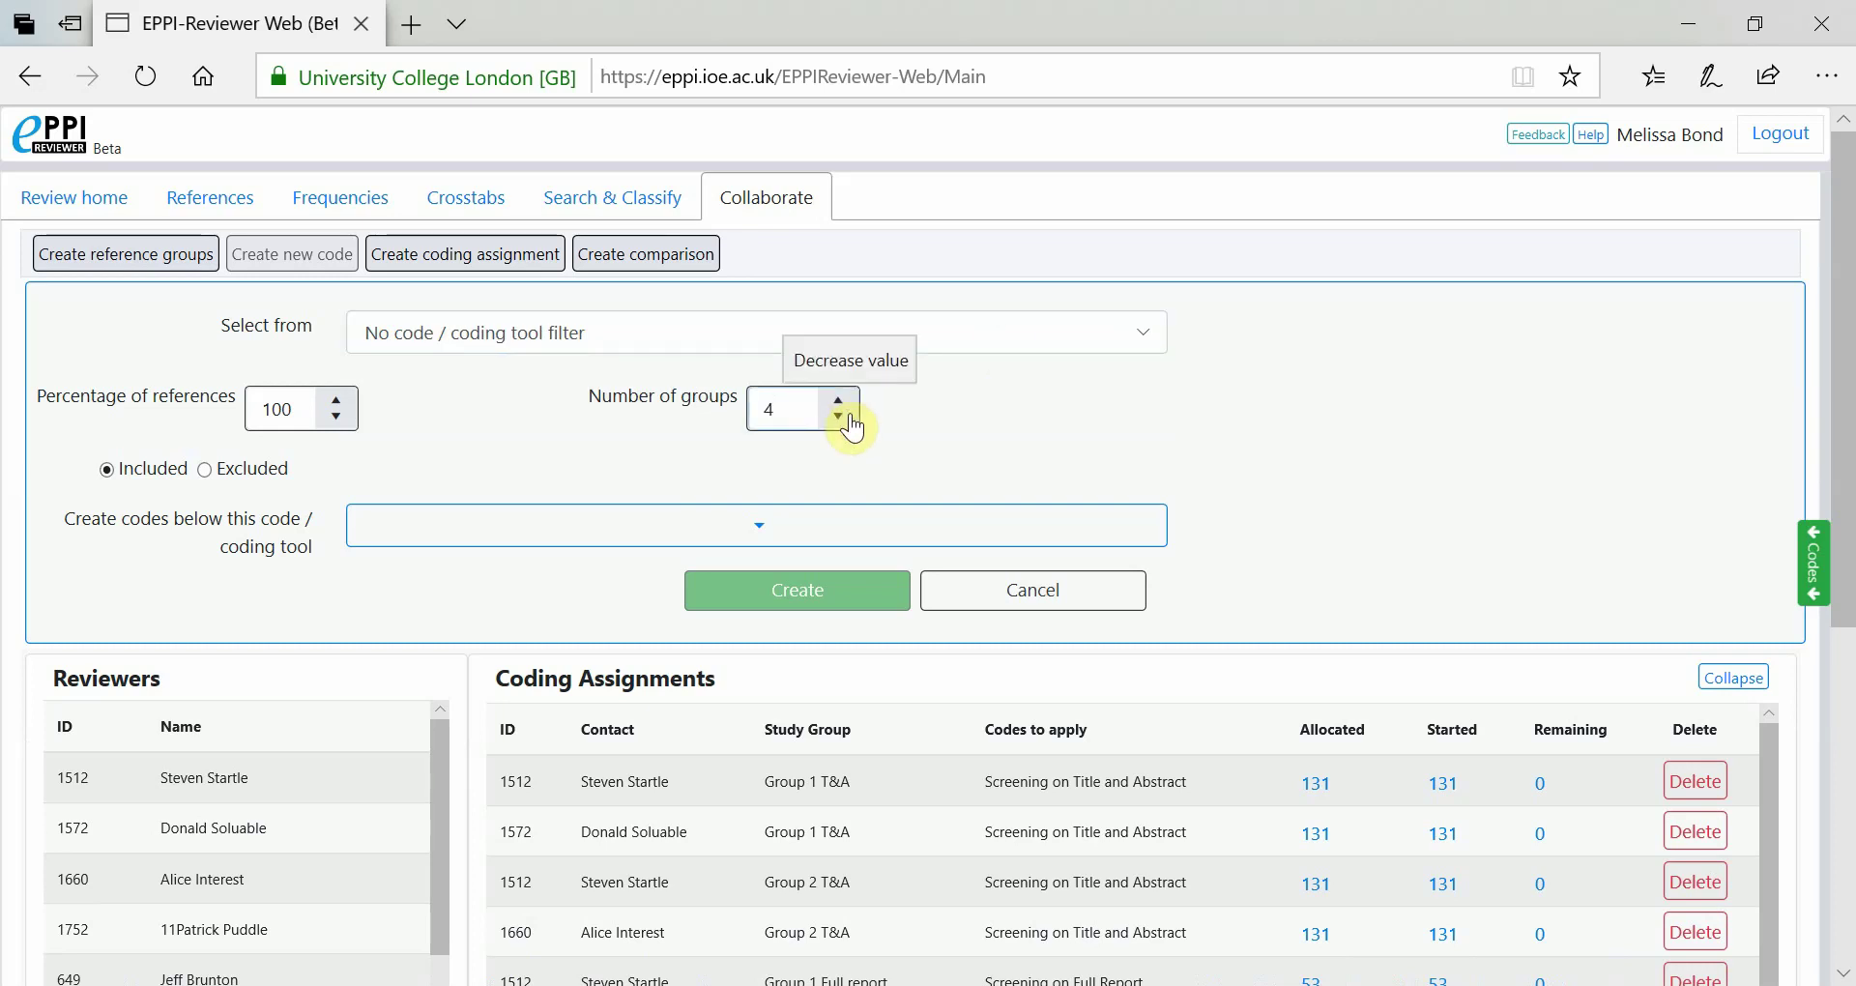
left_click(766, 528)
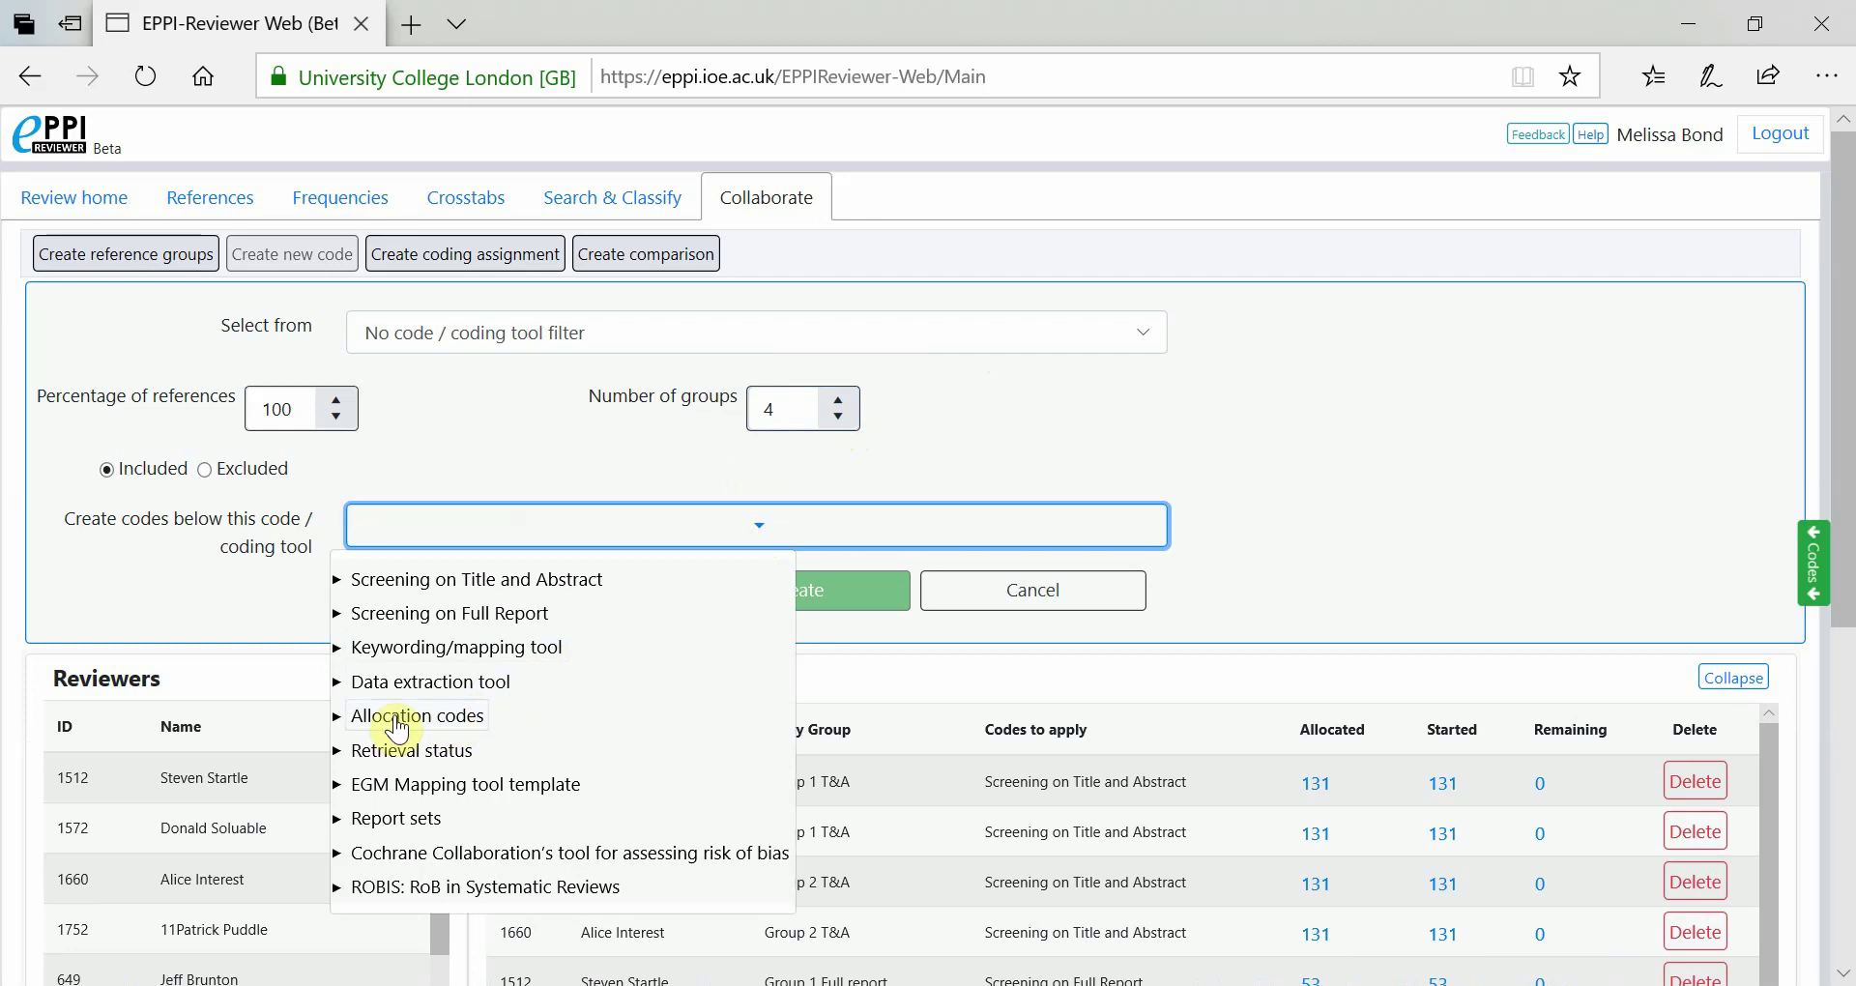
left_click(340, 720)
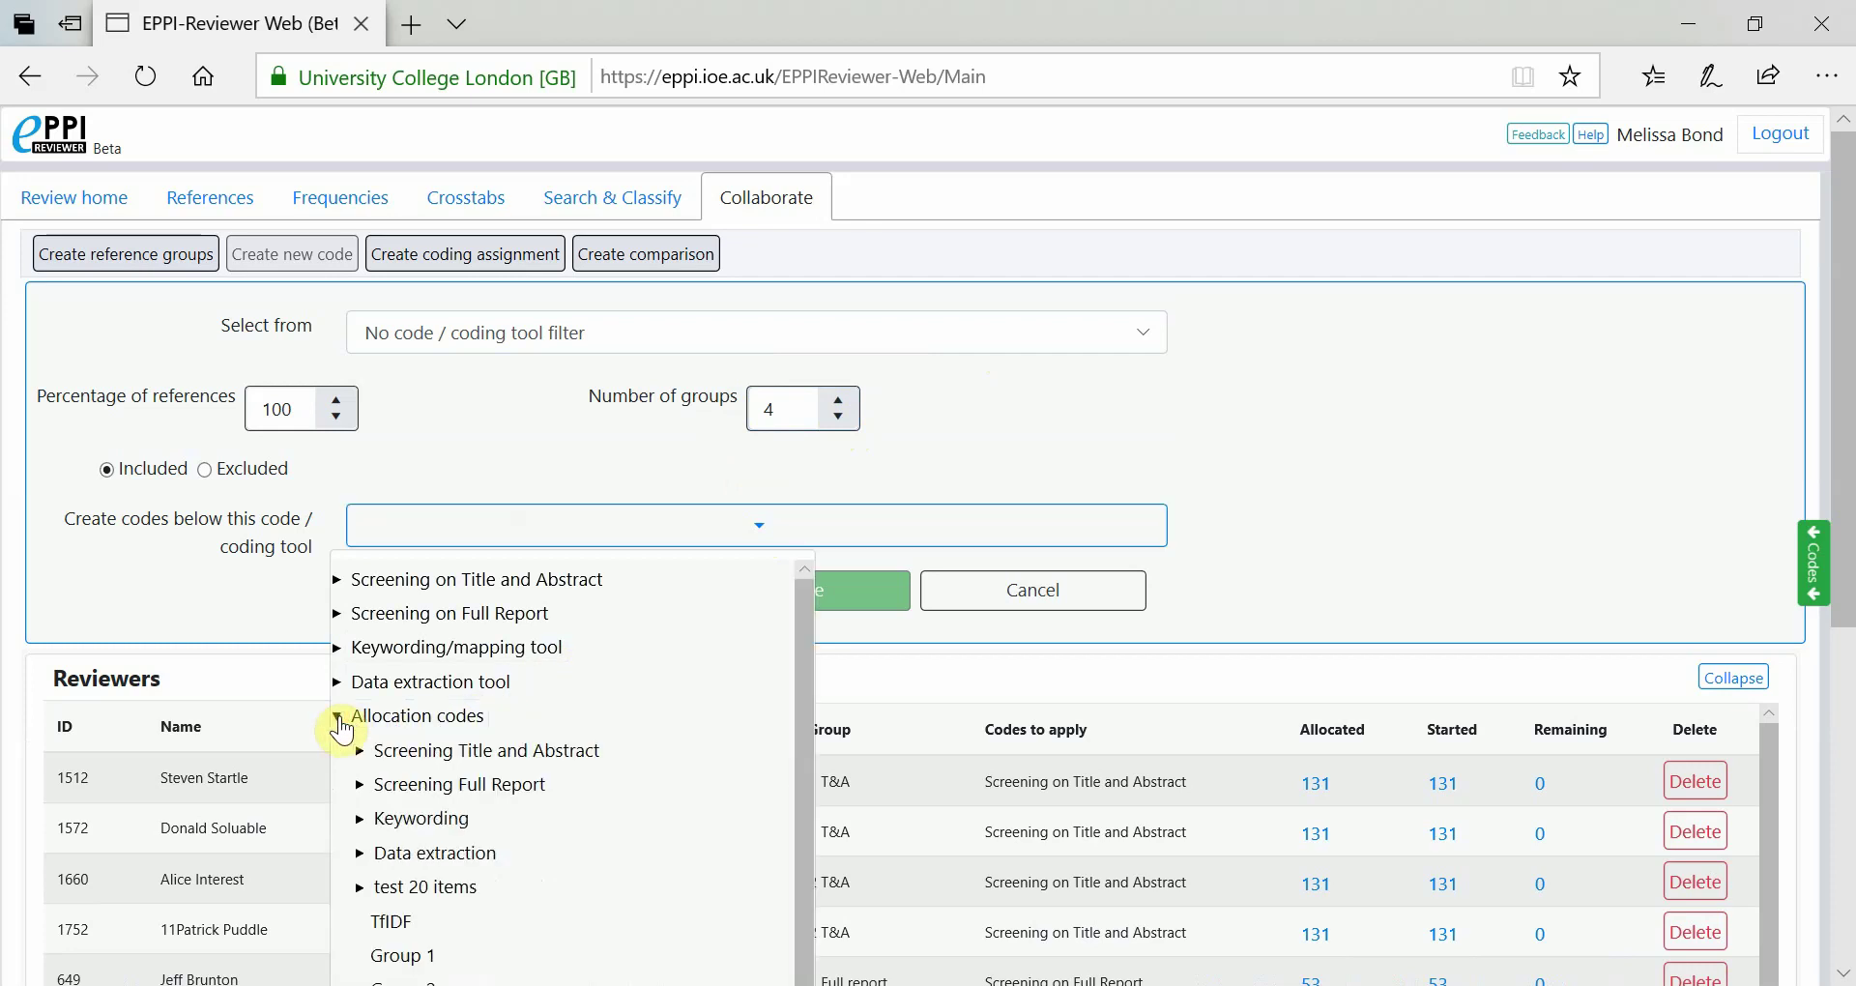
left_click(413, 754)
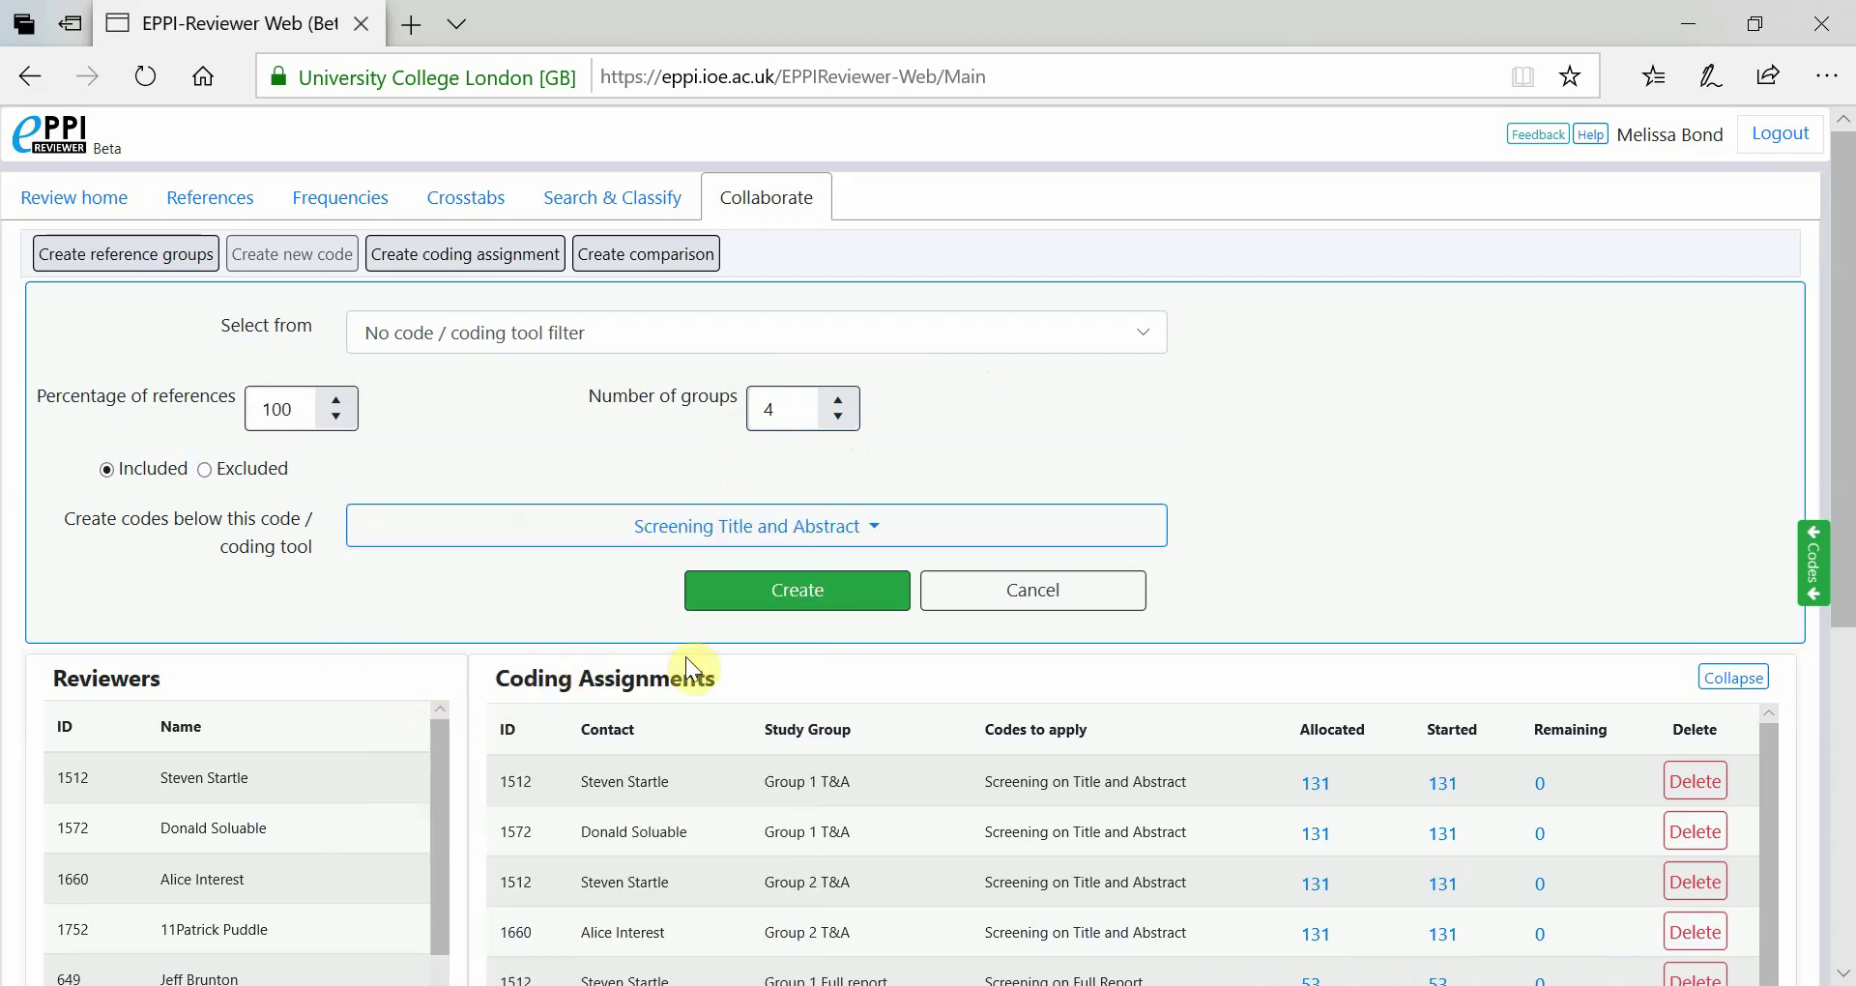
left_click(861, 605)
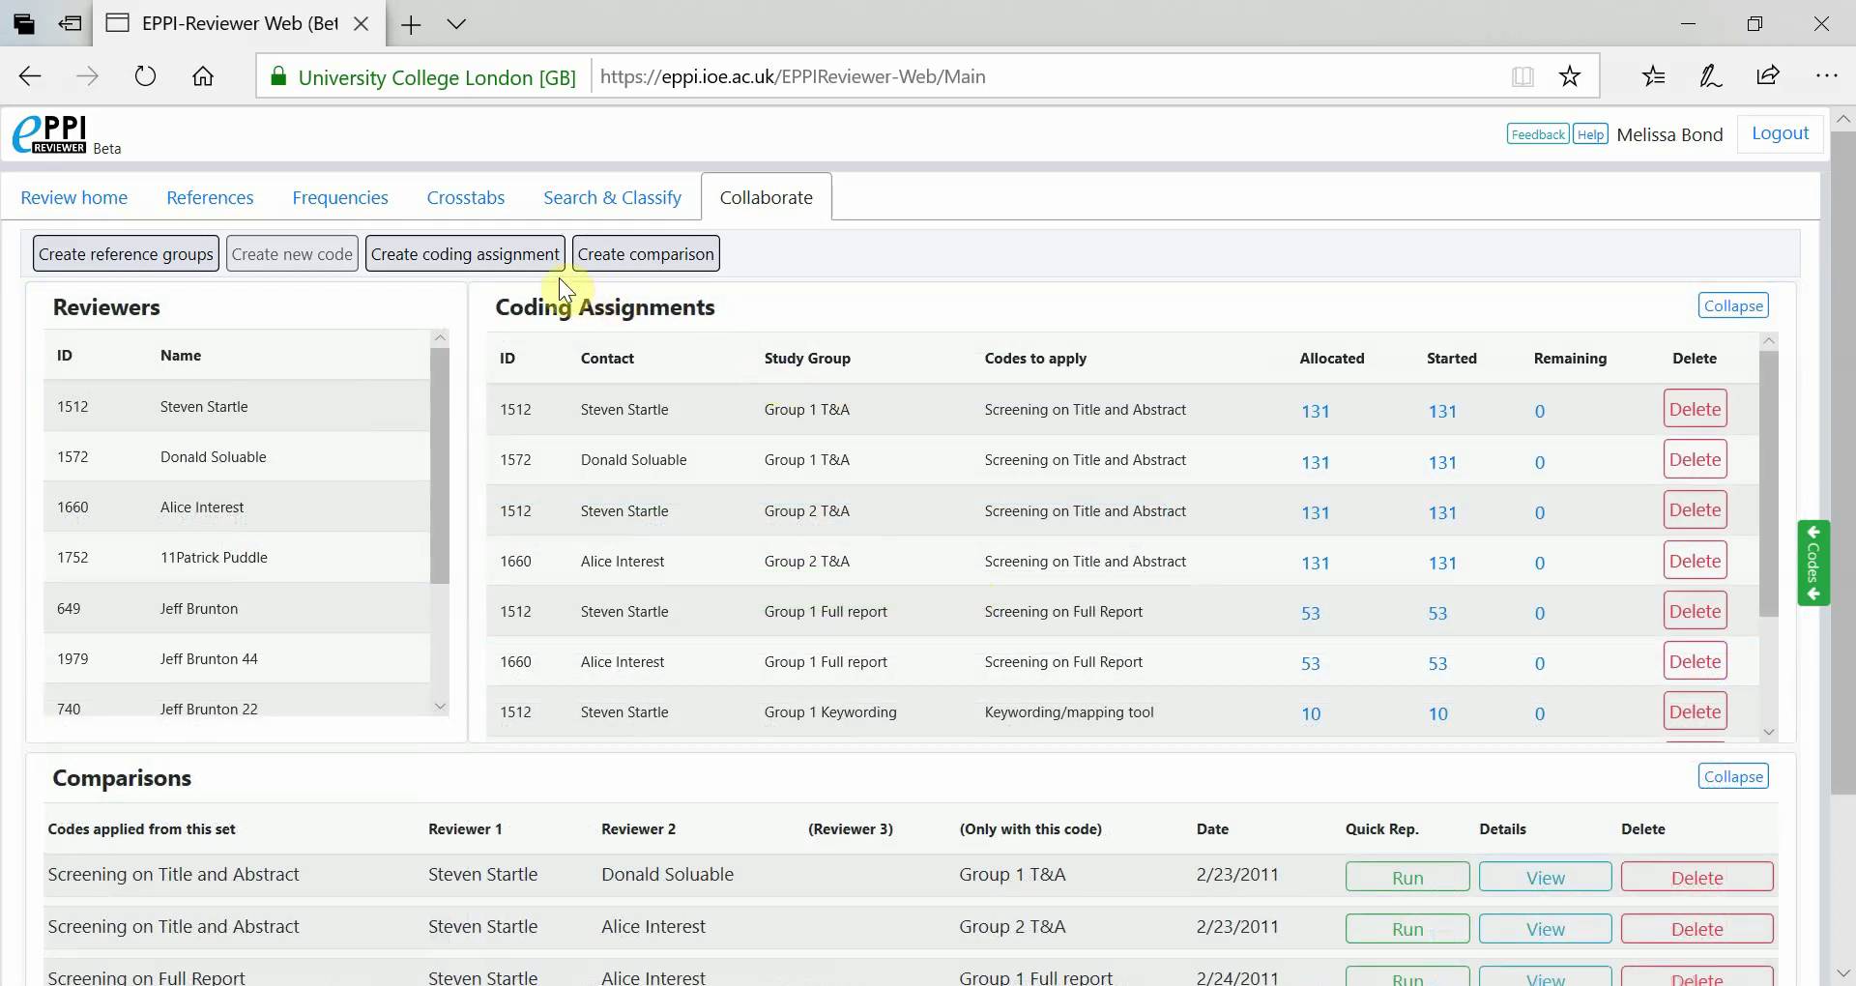
Assign Group 1 T&A to the logged-in reviewer for coding with the Data extraction tool.
left_click(546, 255)
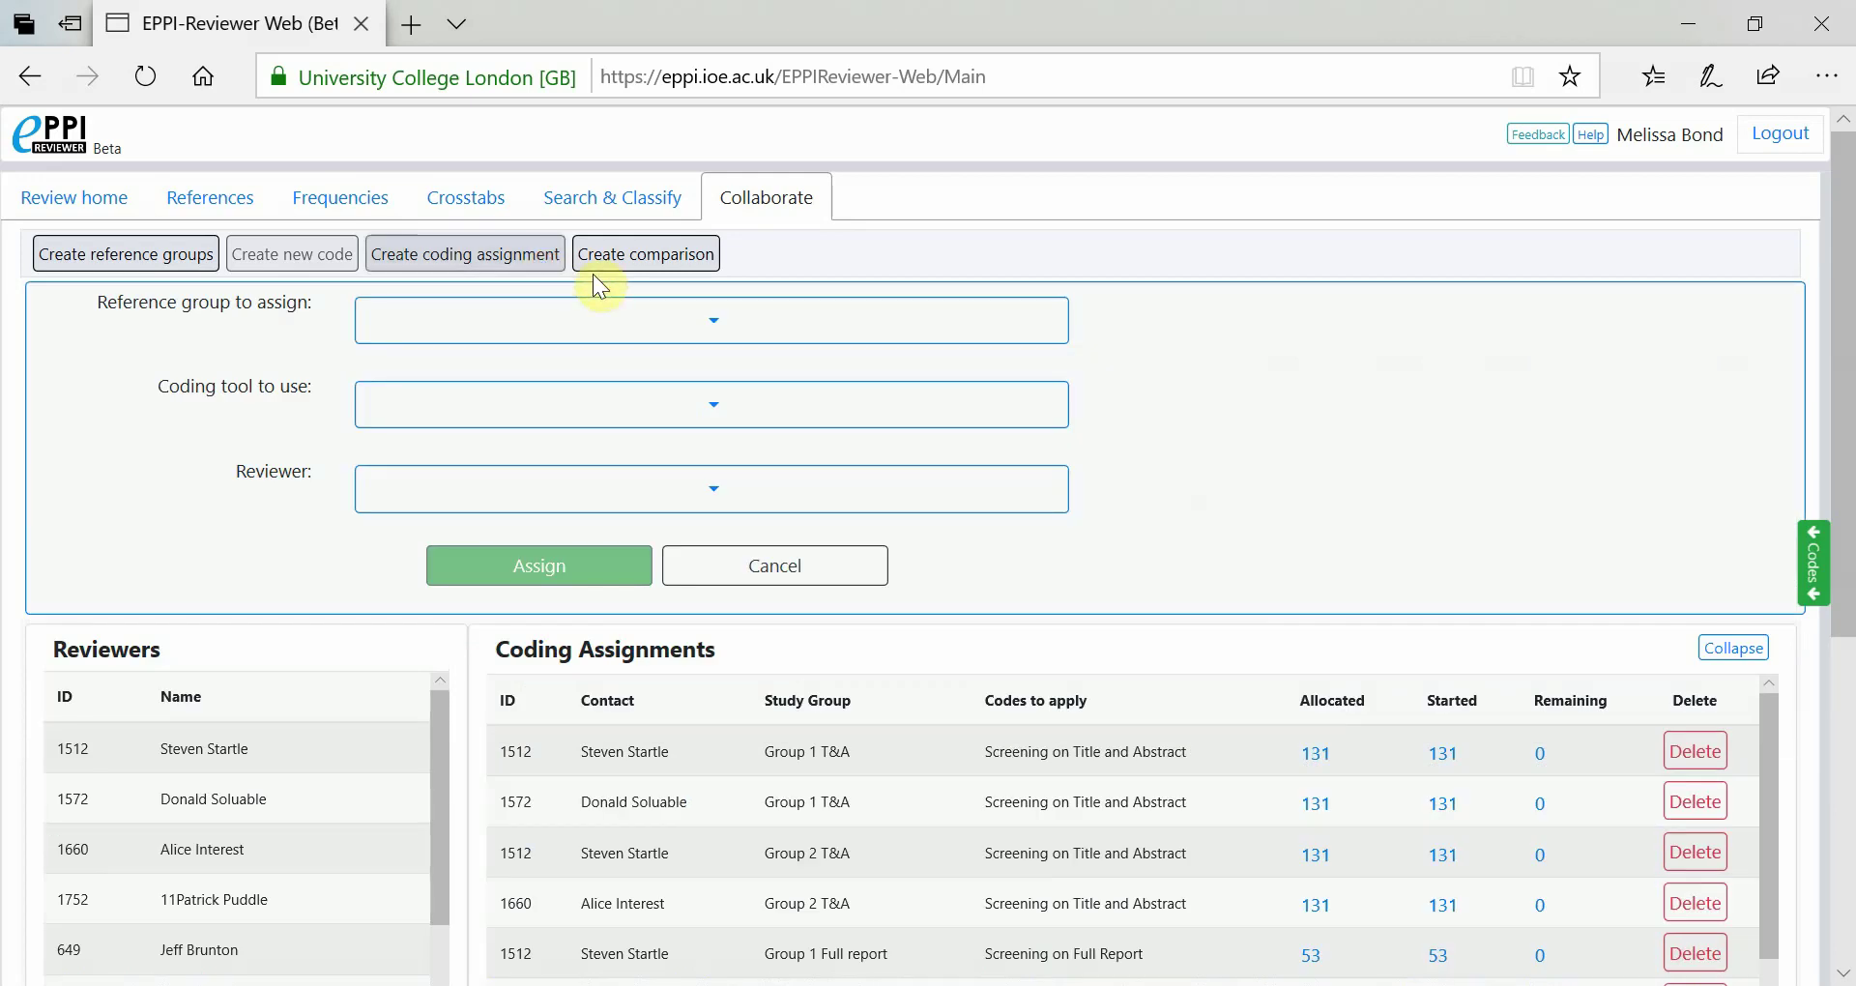
left_click(704, 317)
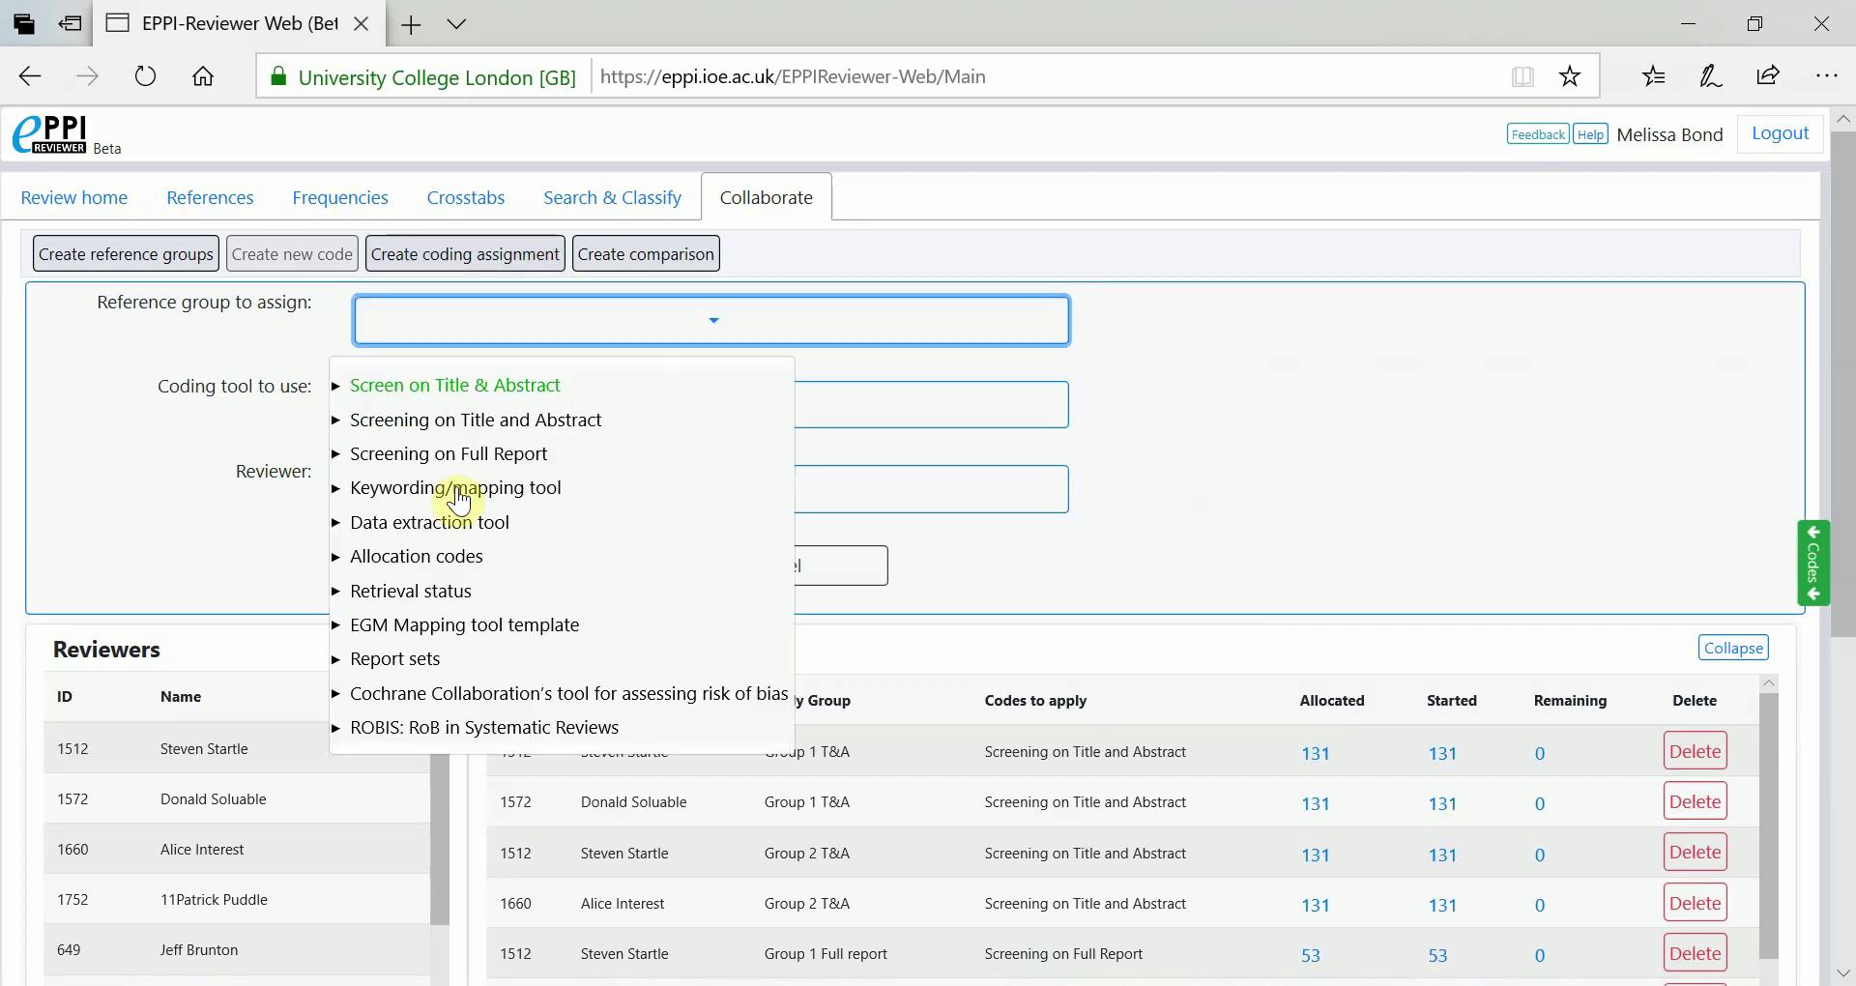
left_click(337, 563)
left_click(358, 592)
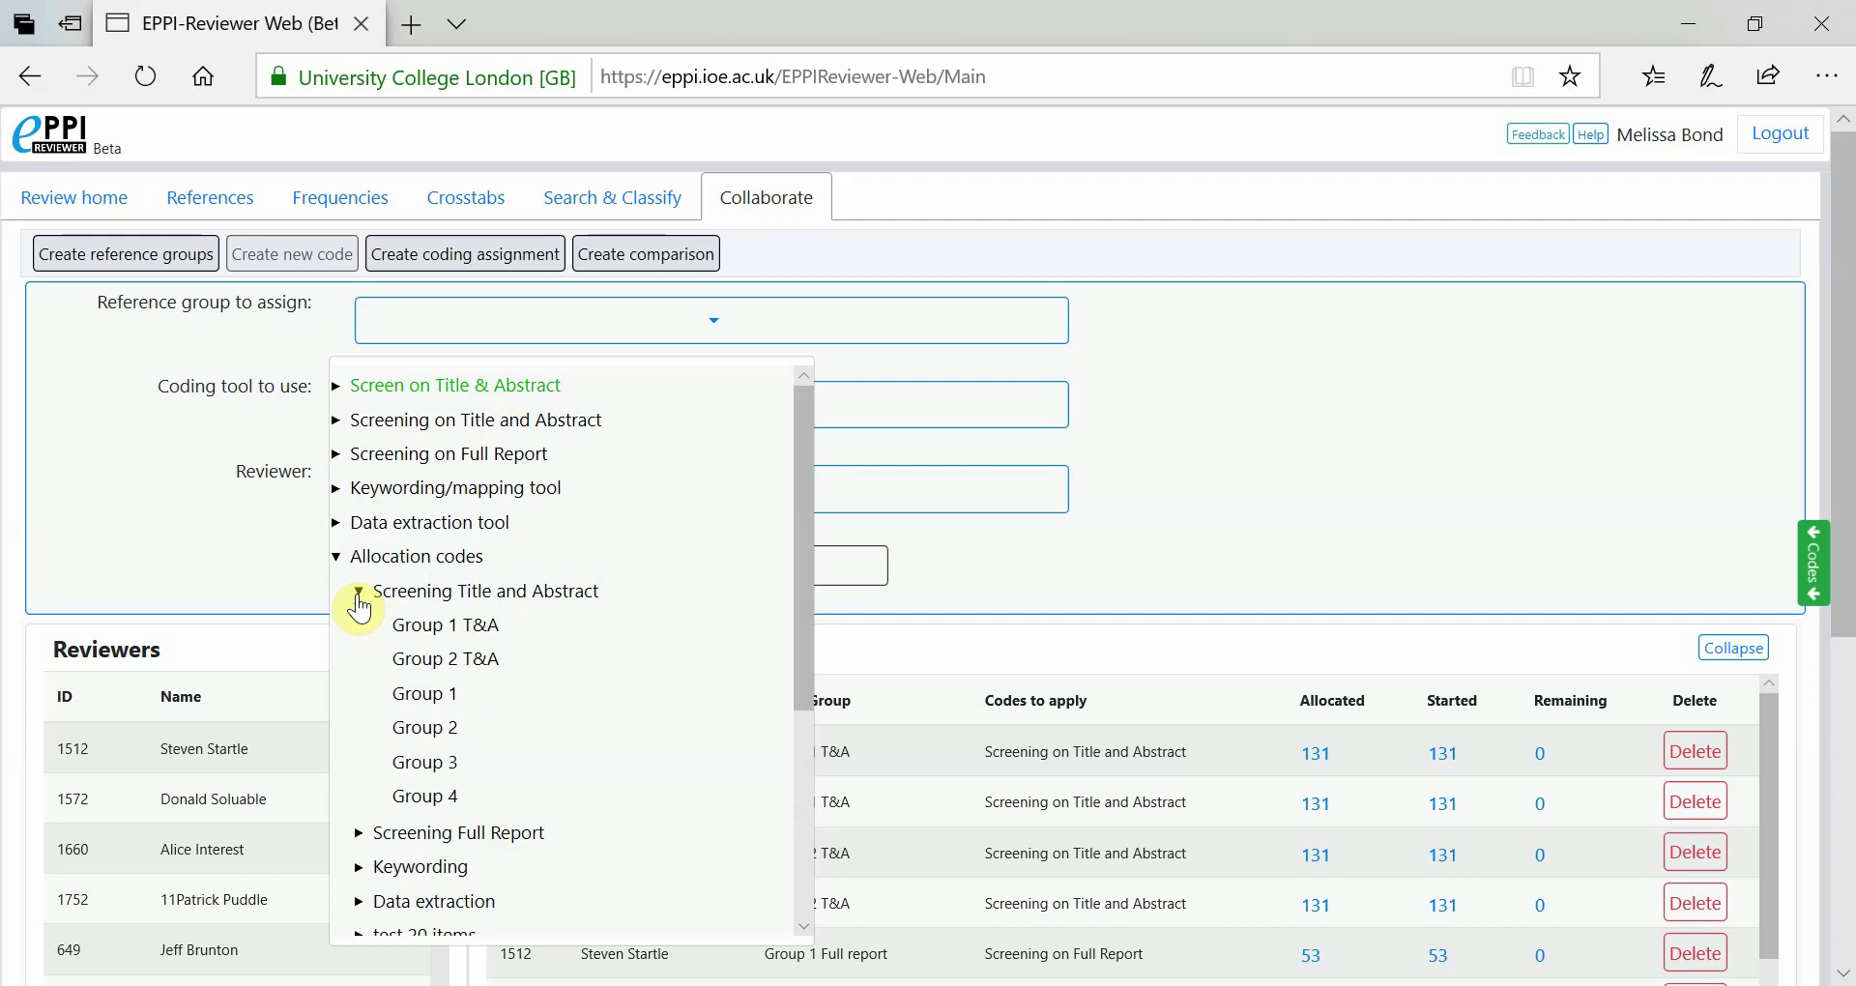
left_click(411, 628)
left_click(707, 415)
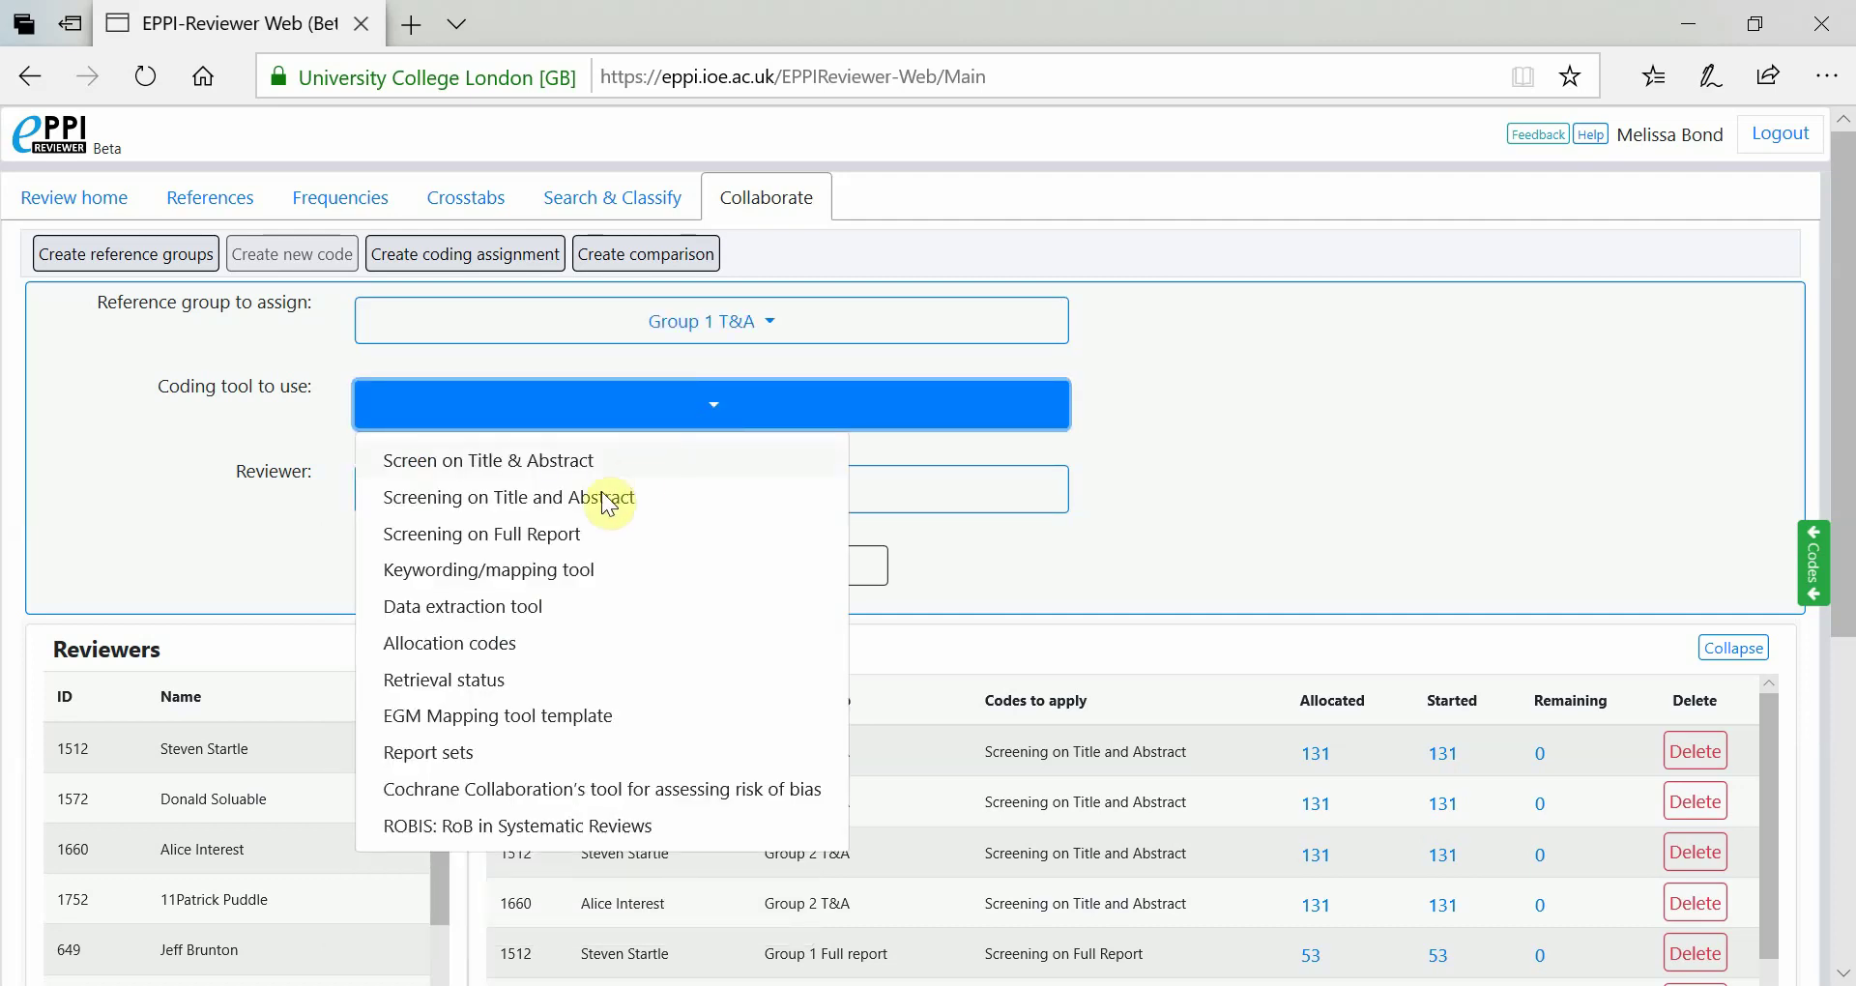
left_click(527, 608)
left_click(714, 490)
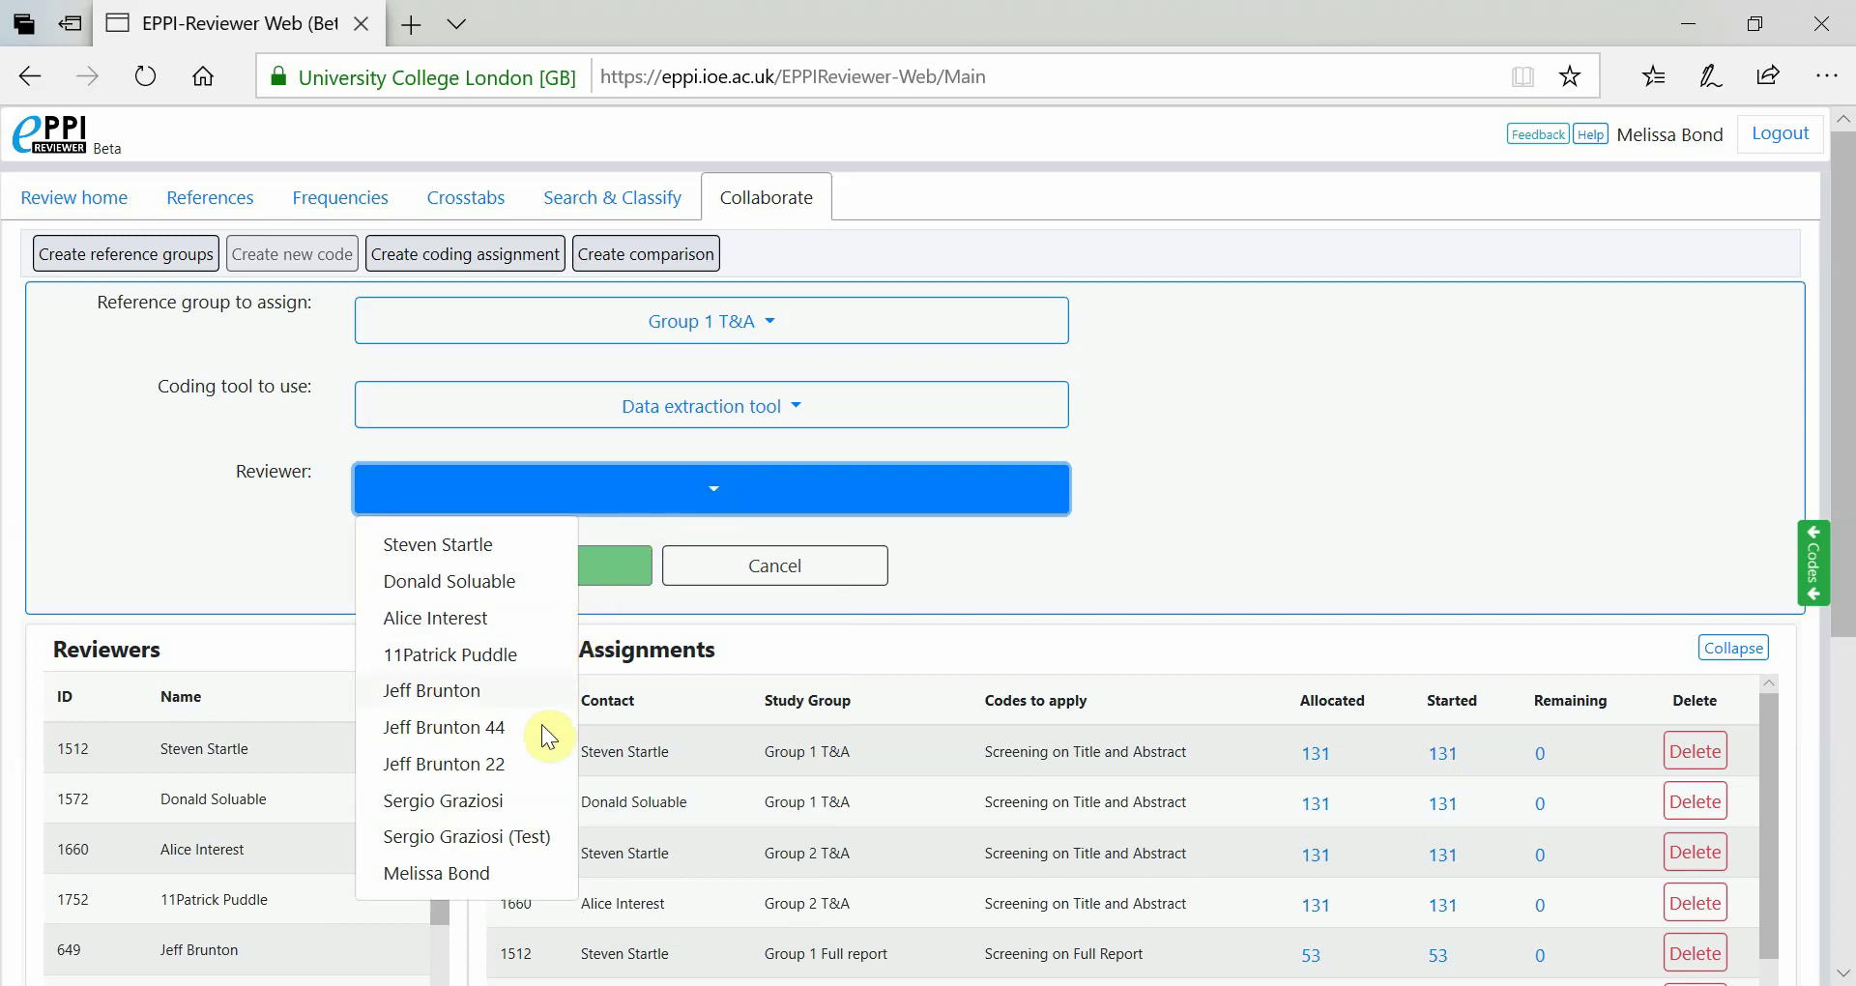
left_click(494, 871)
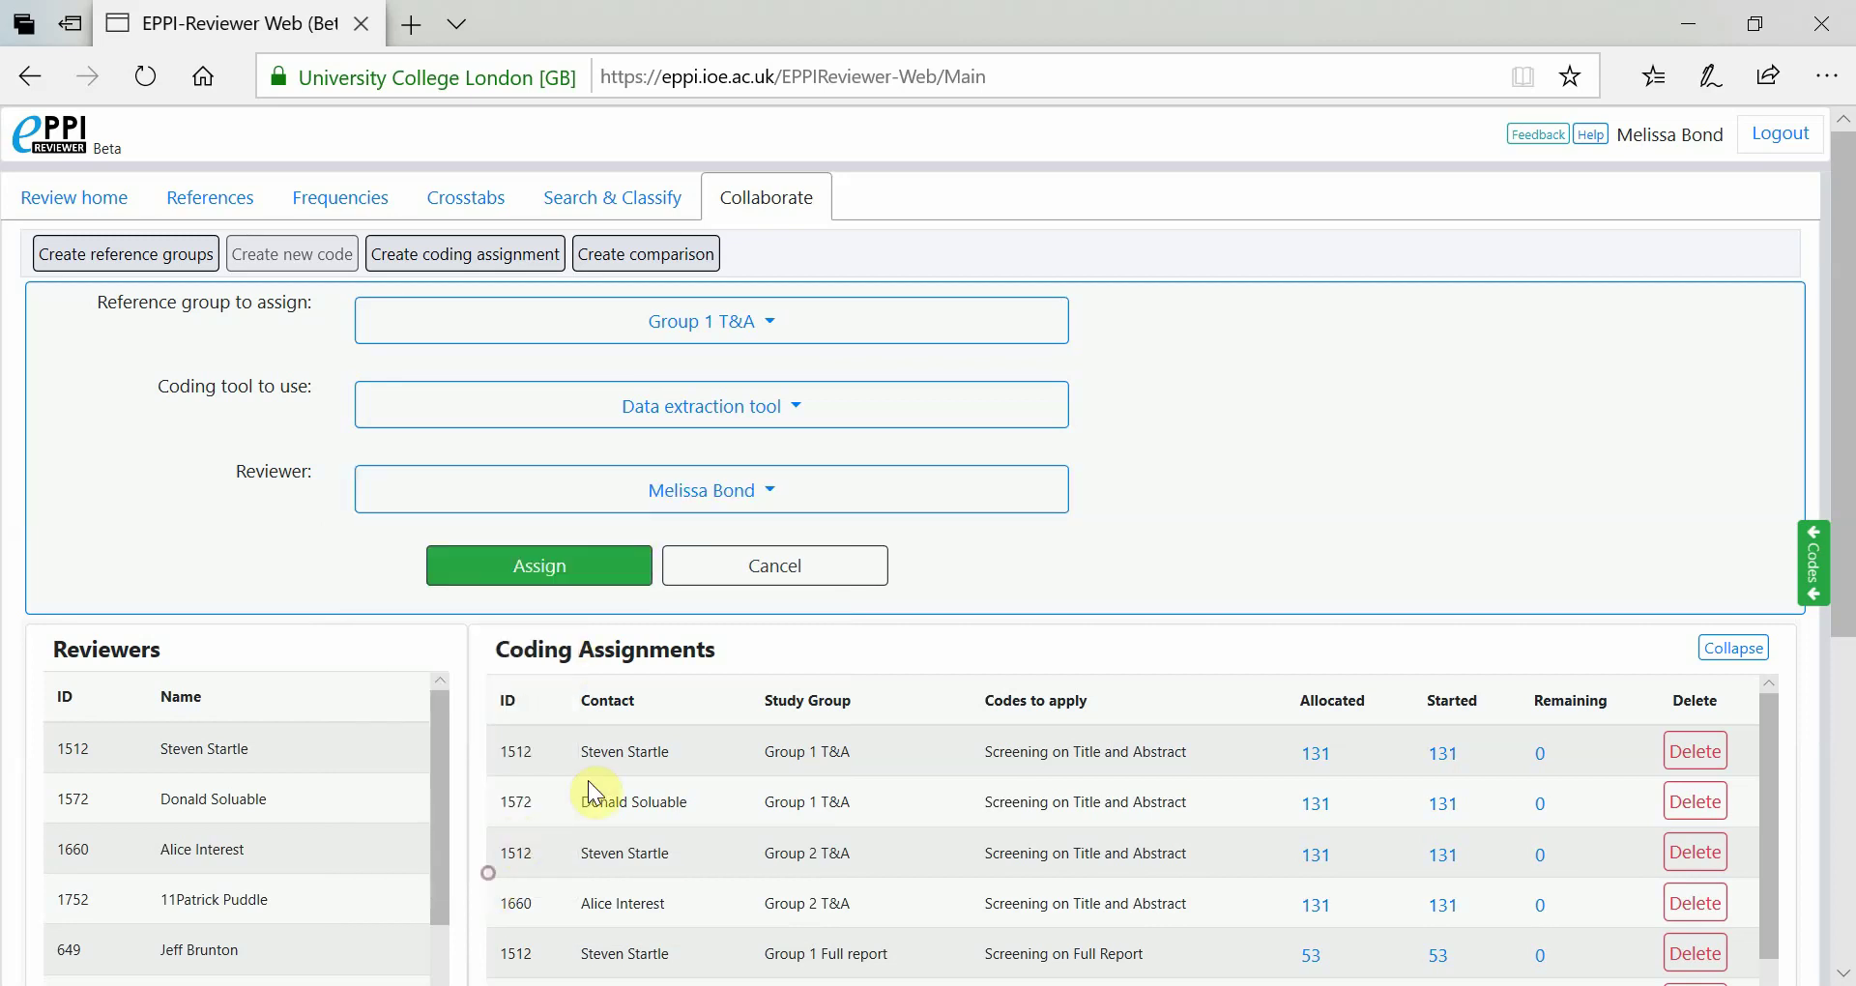
left_click(596, 583)
scroll(995, 613, "down", 5)
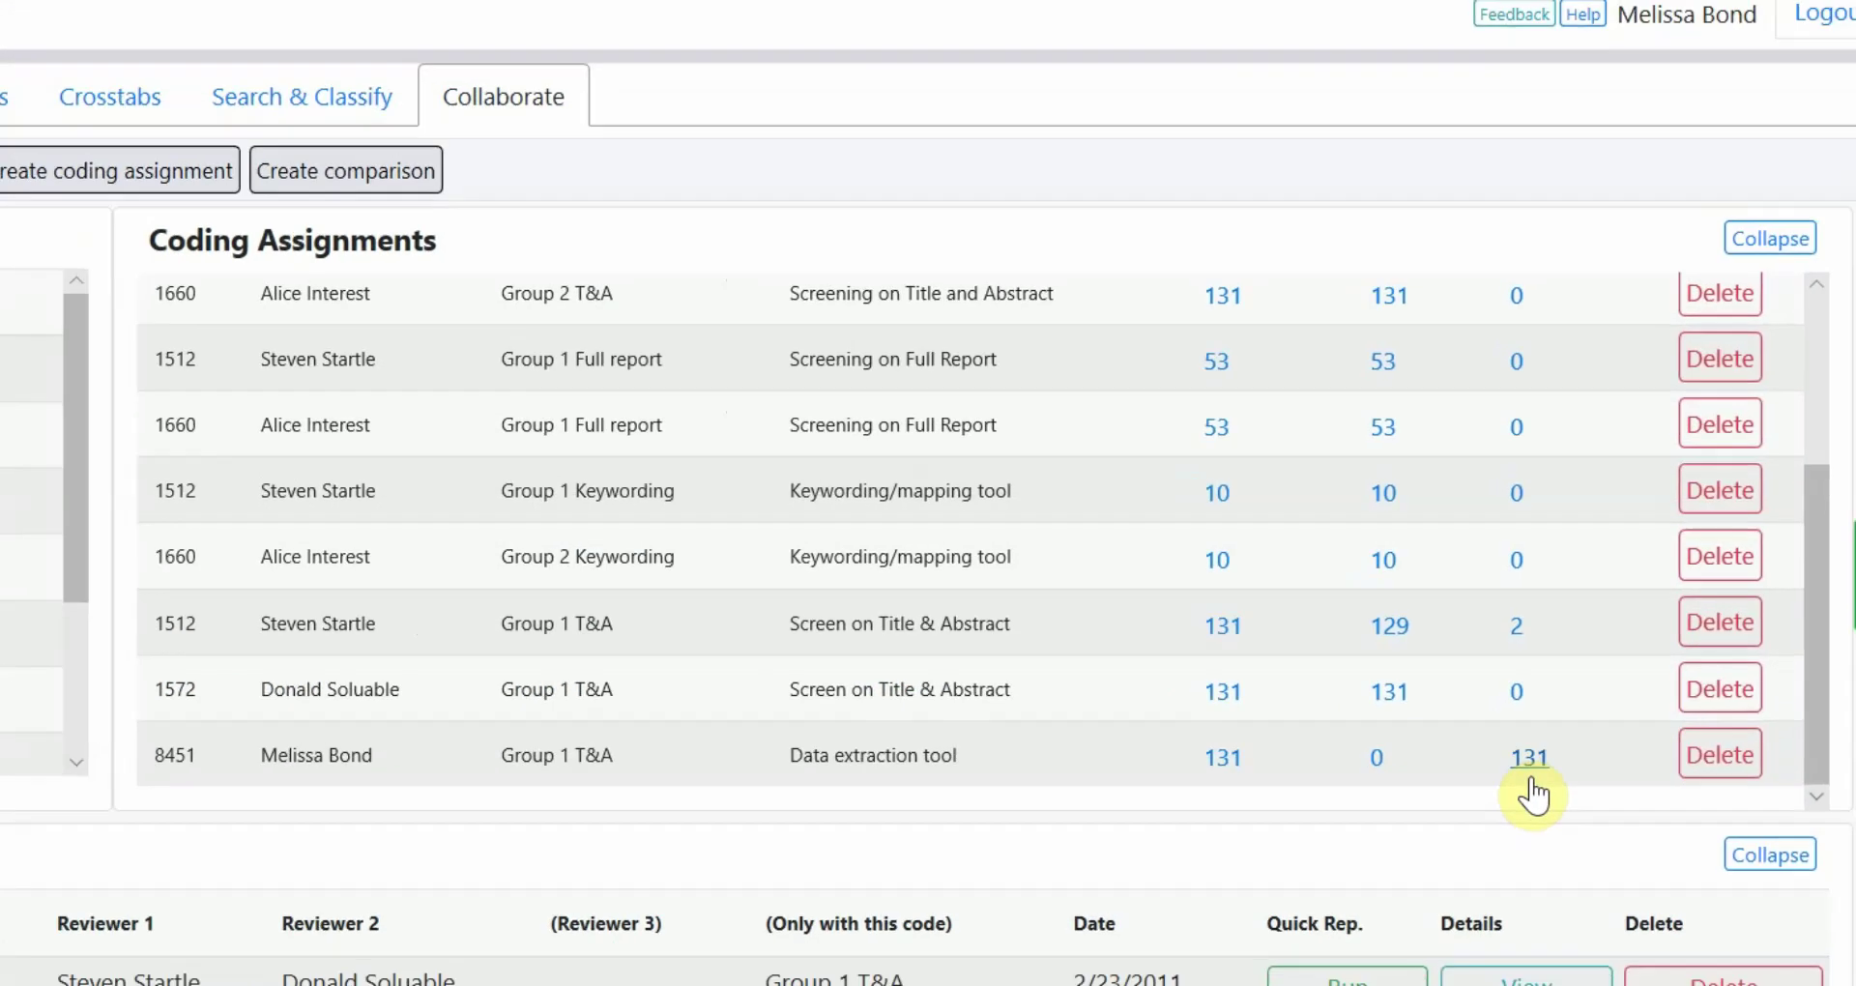
Review the 131 remaining Data extraction items from the allocation and from My Work on Review home.
left_click(1522, 773)
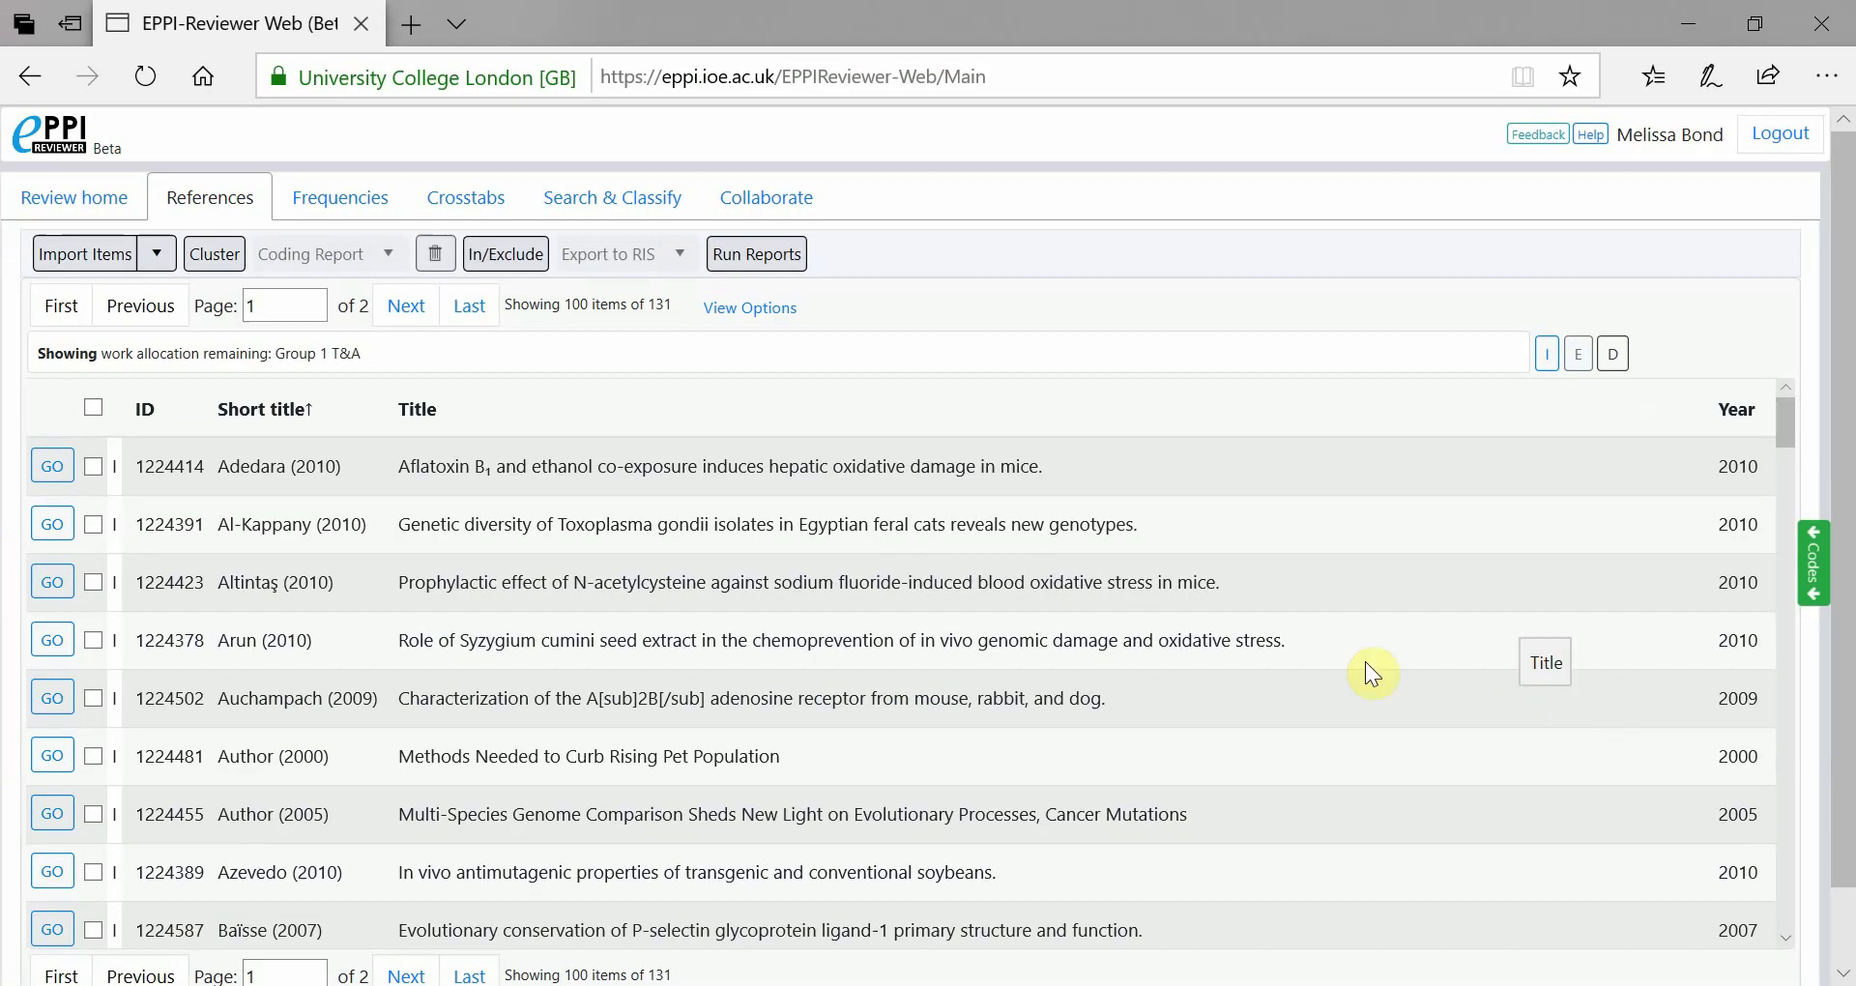
left_click(128, 202)
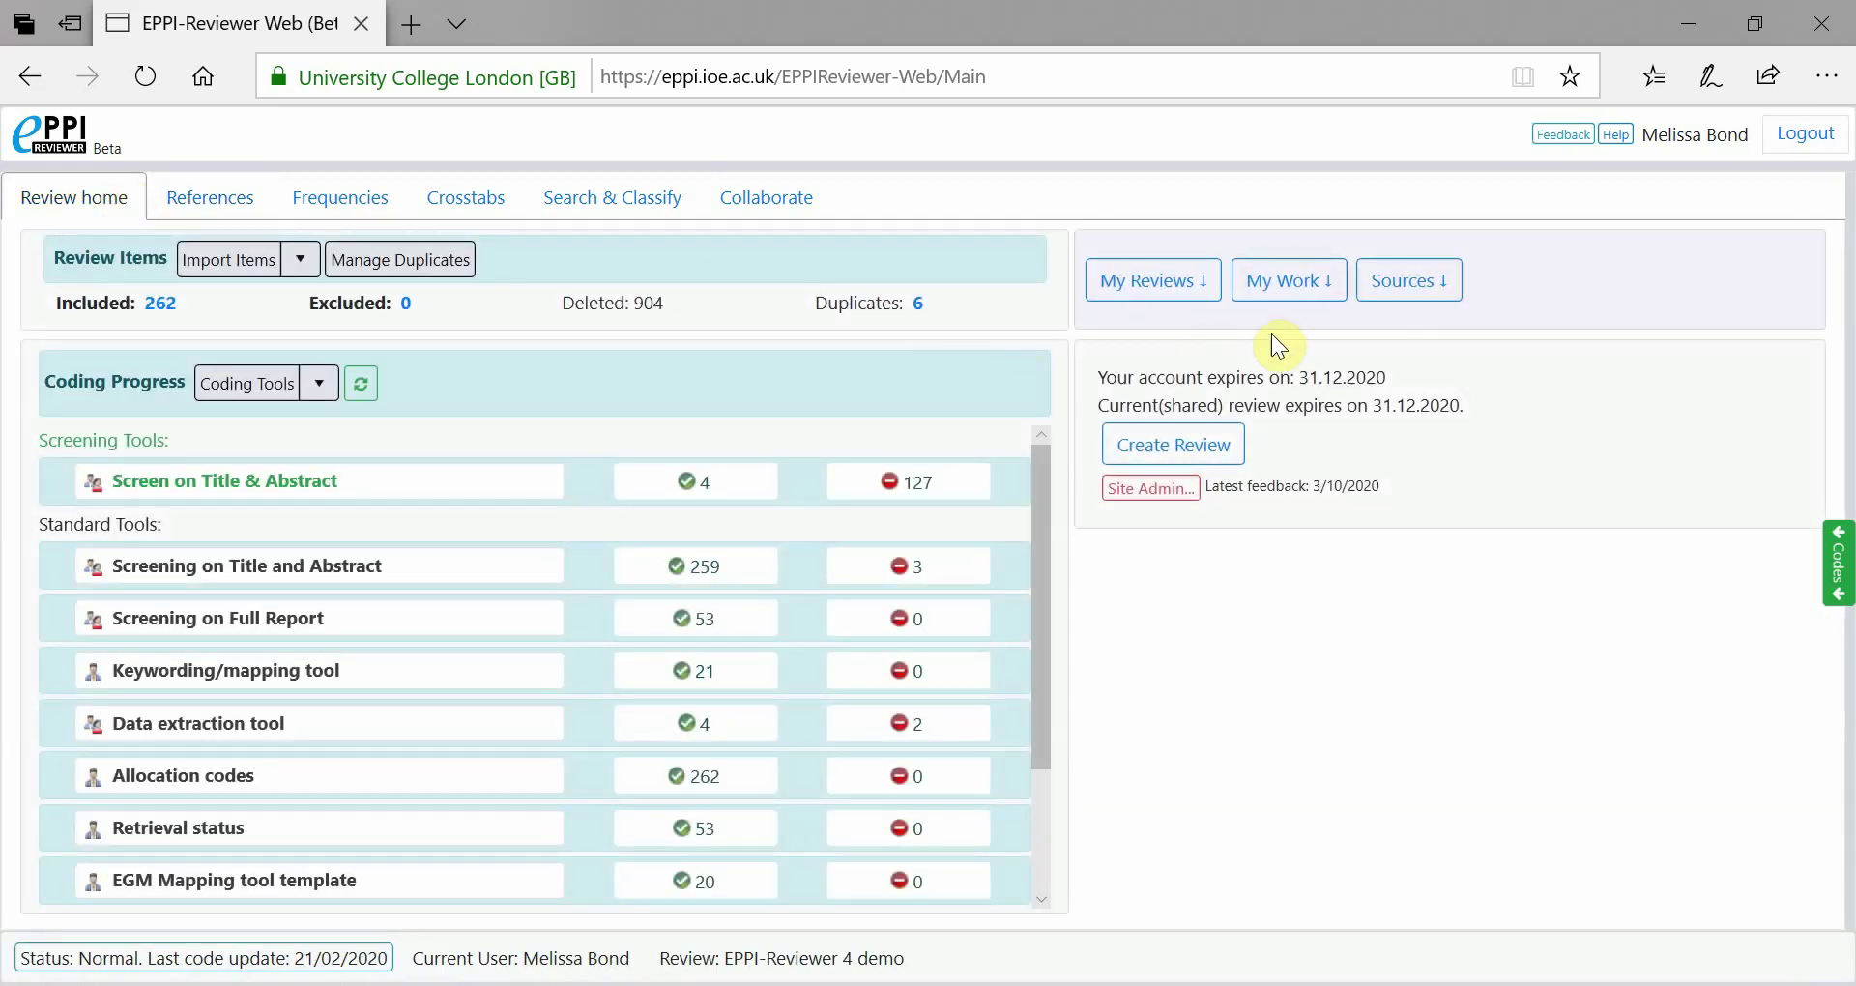
left_click(1305, 286)
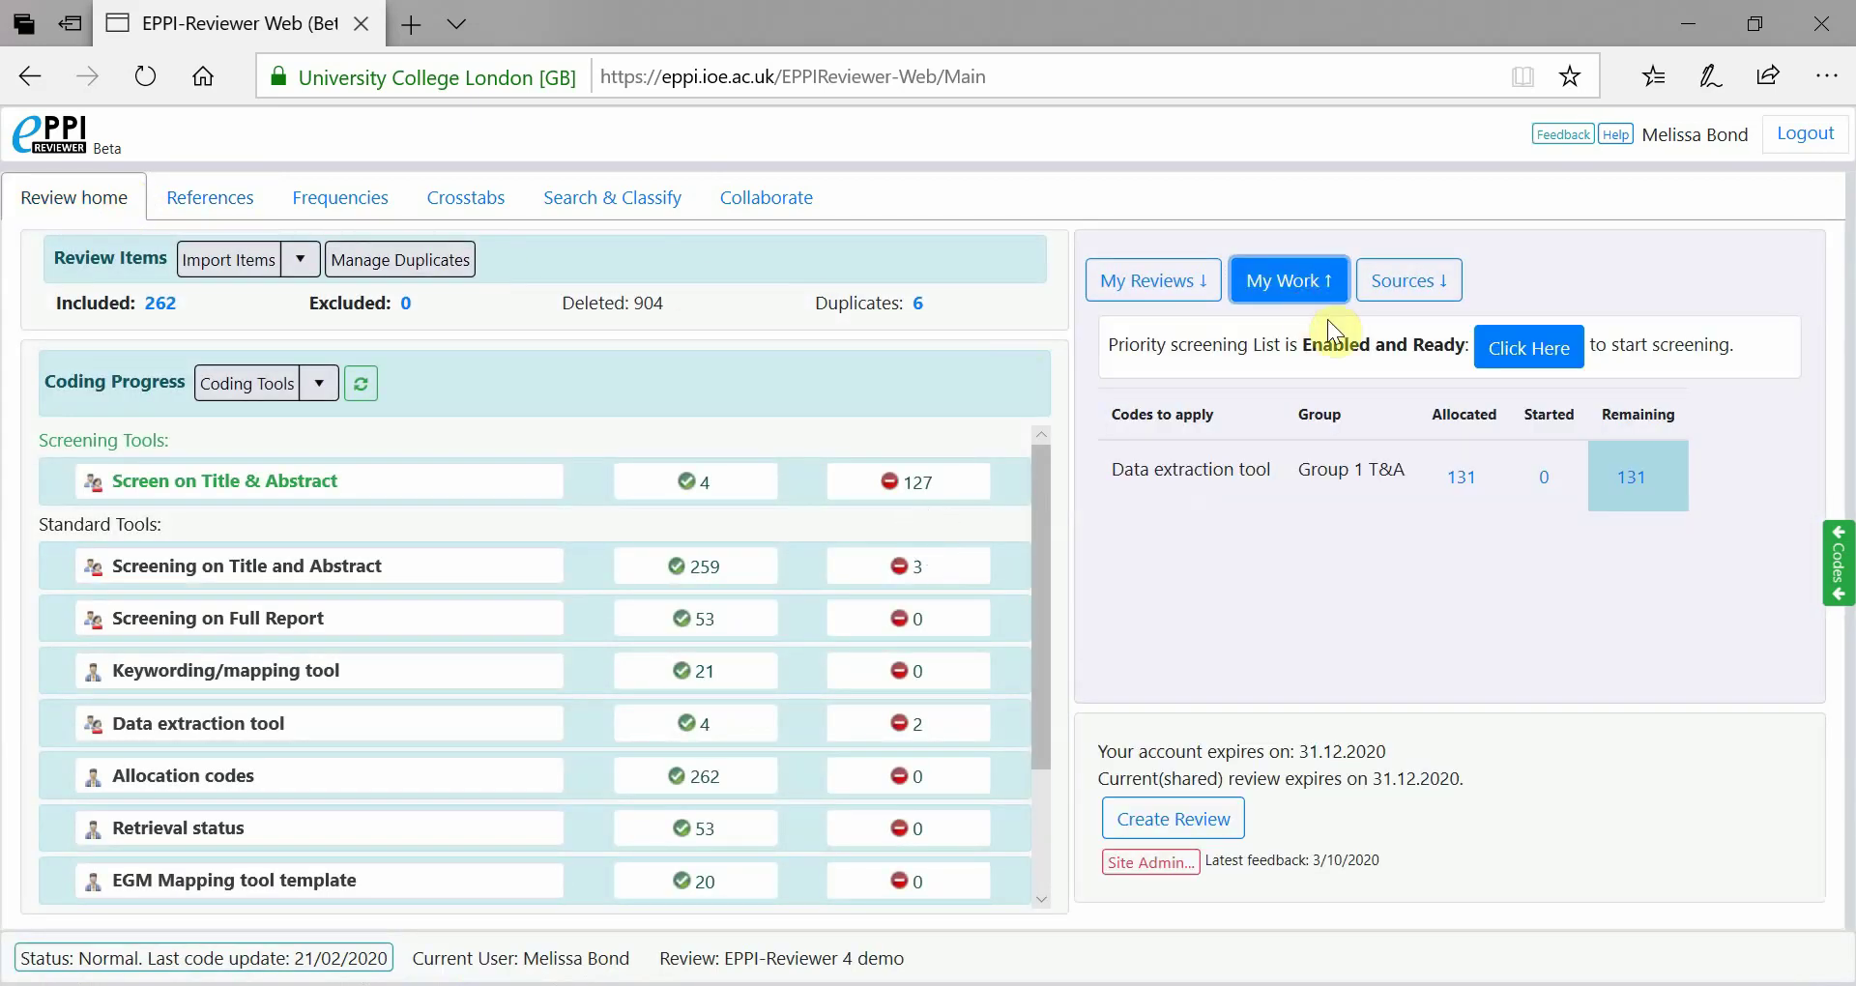
left_click(1632, 484)
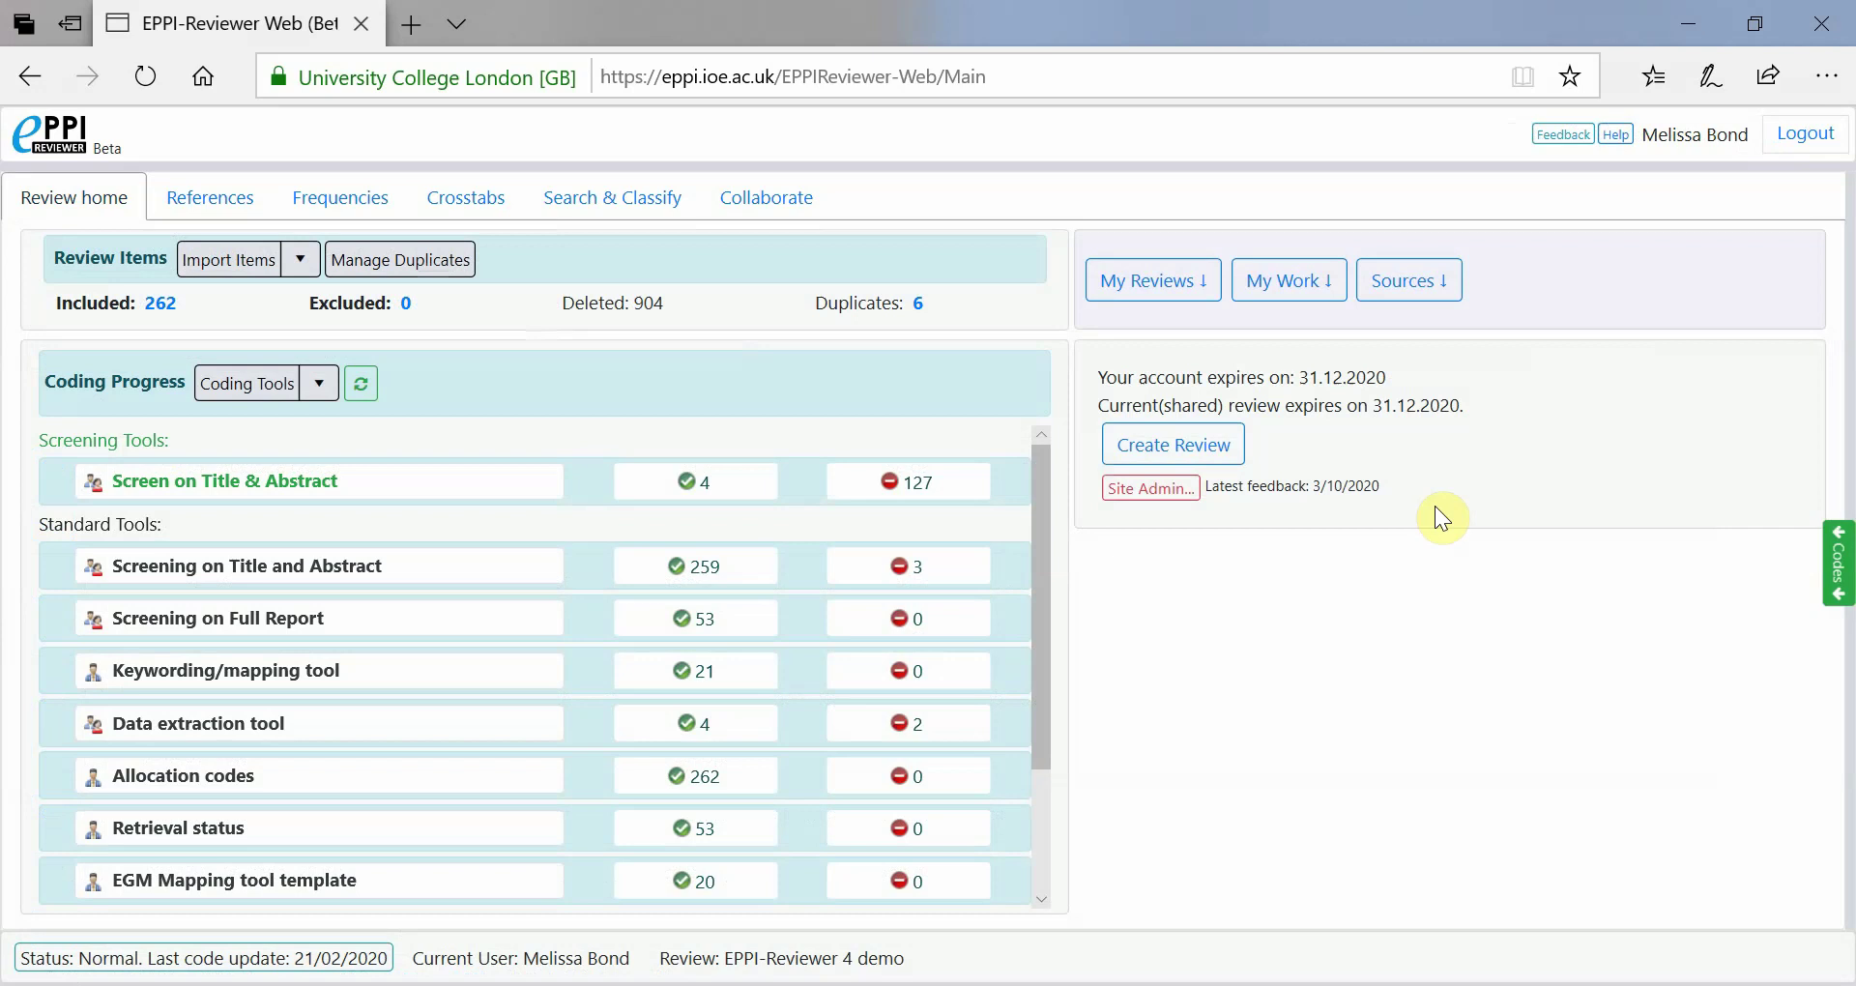
Open the EPPI-Reviewer 4 demo review in the Coding UI and start coding Adedara (2010).
left_click(1171, 285)
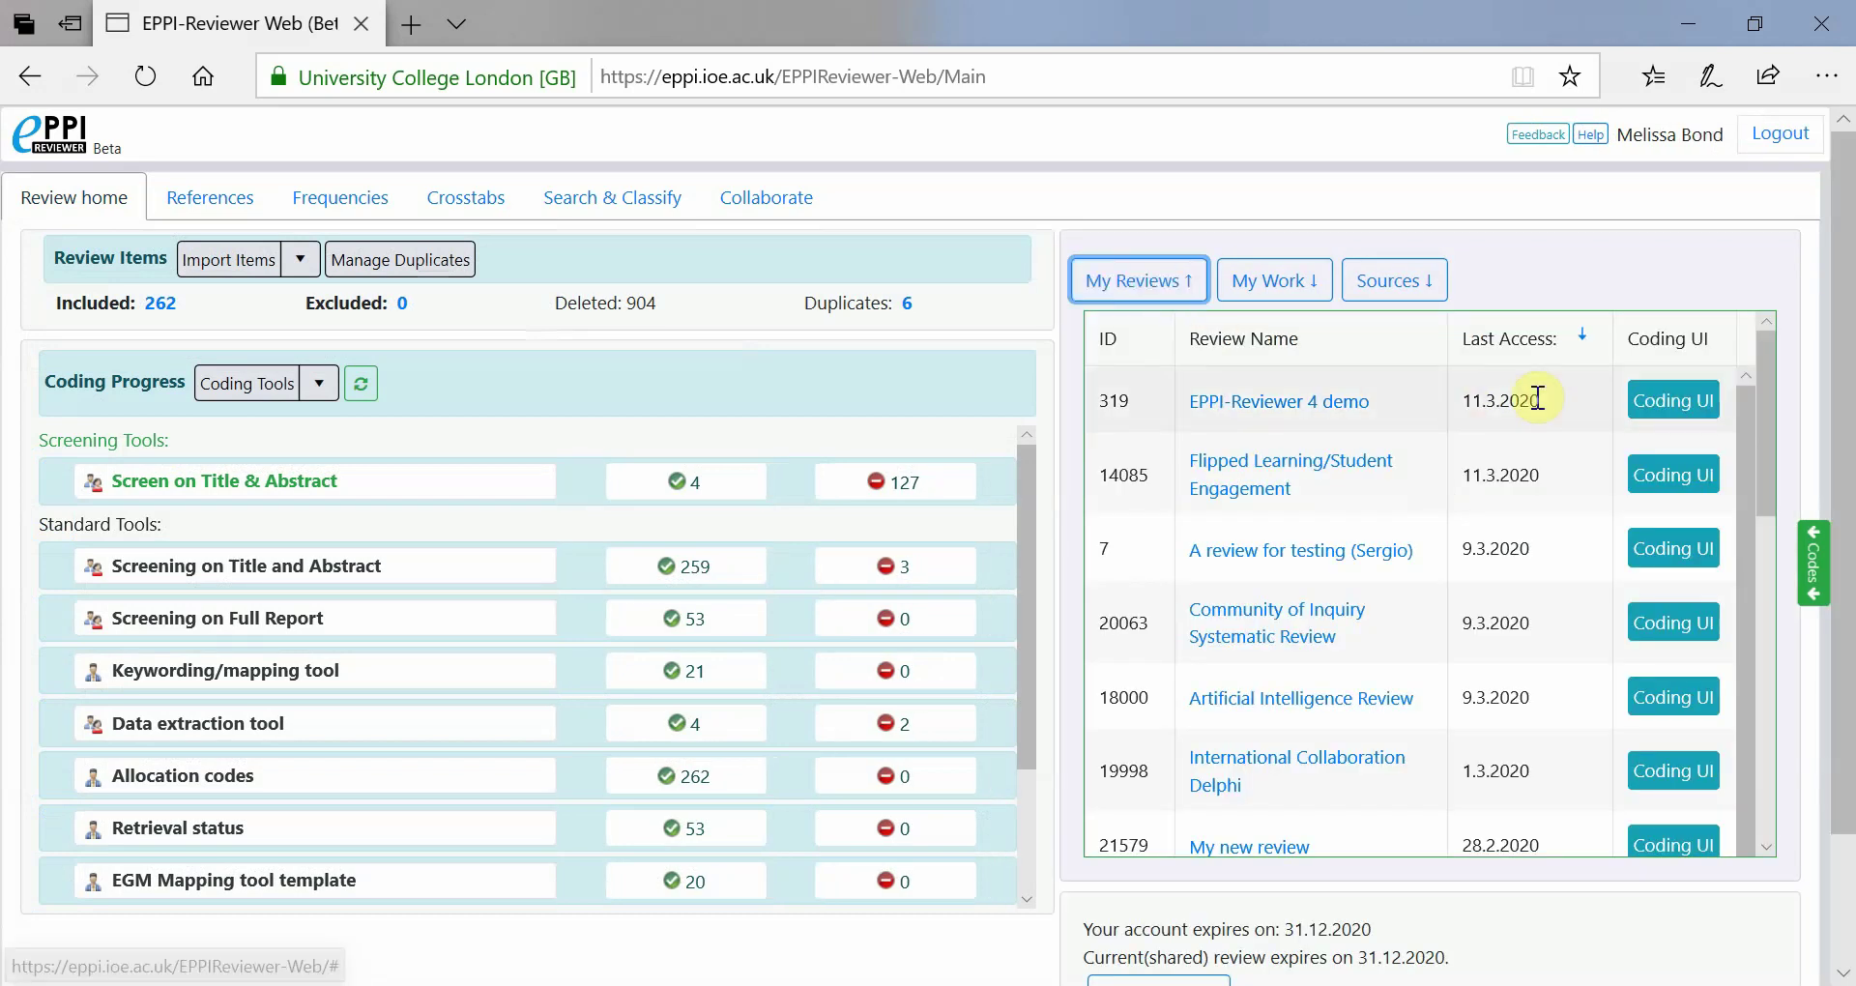
left_click(1684, 419)
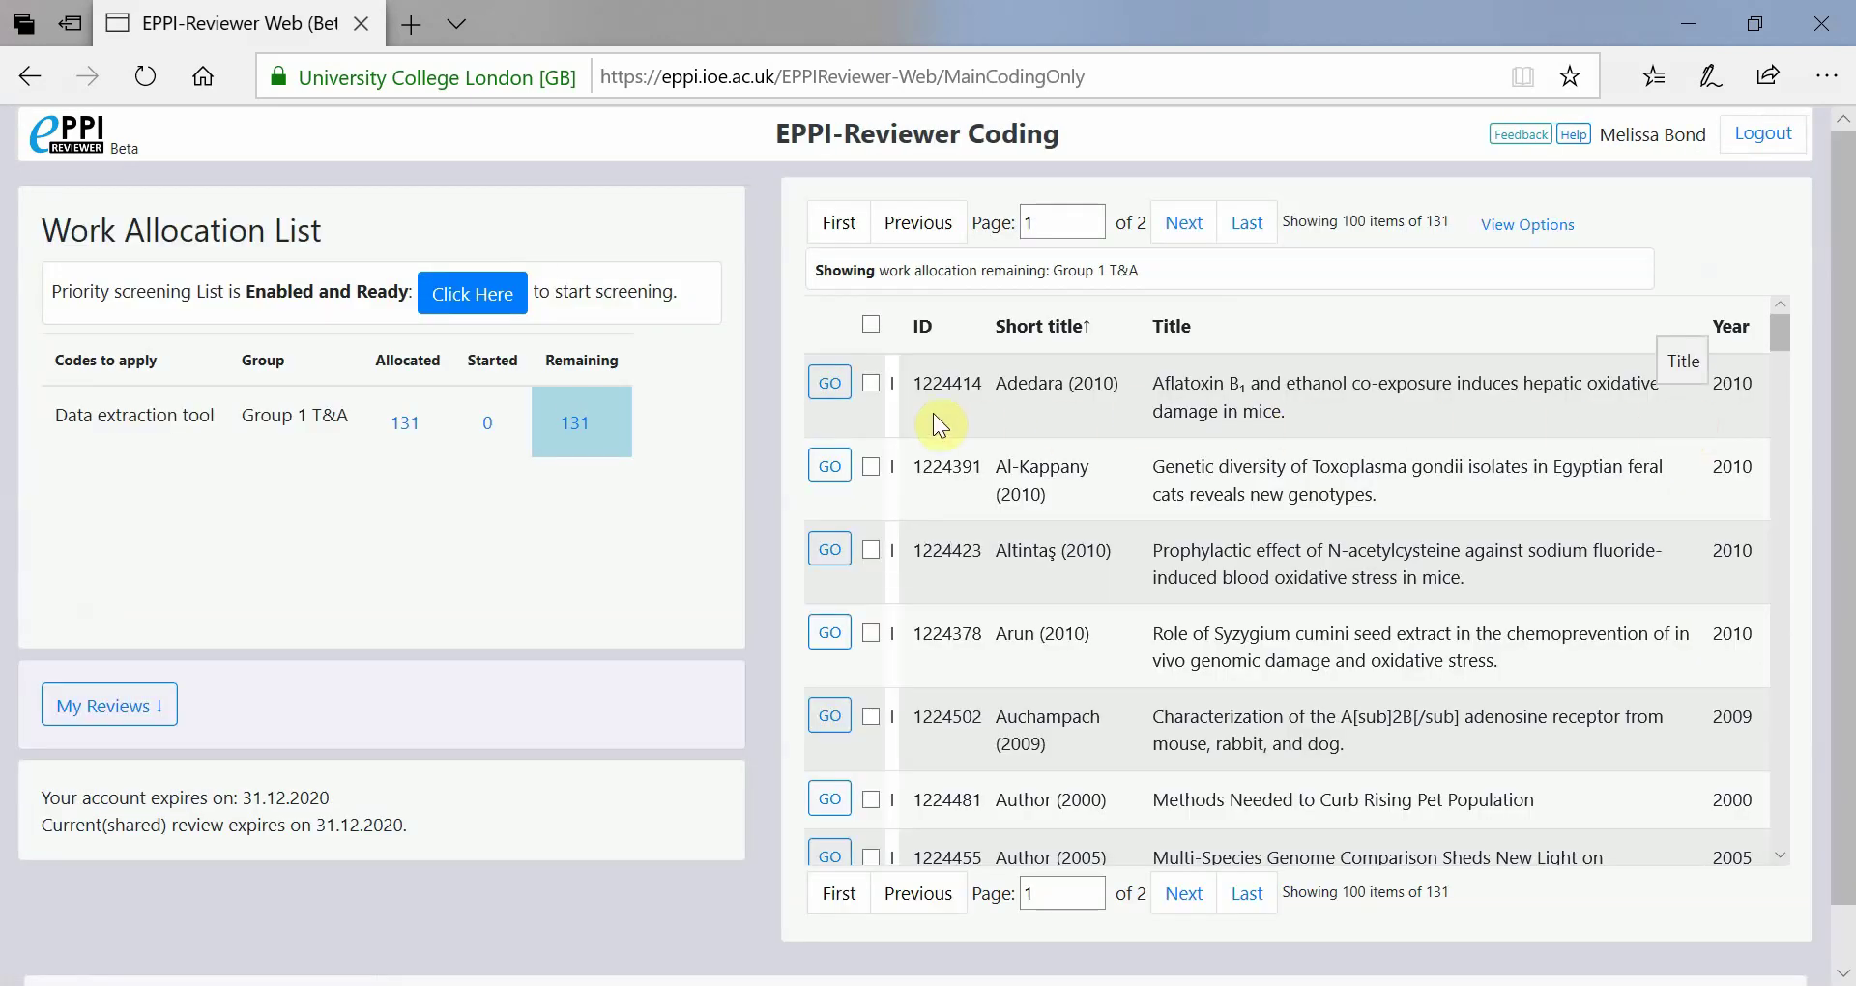
left_click(838, 387)
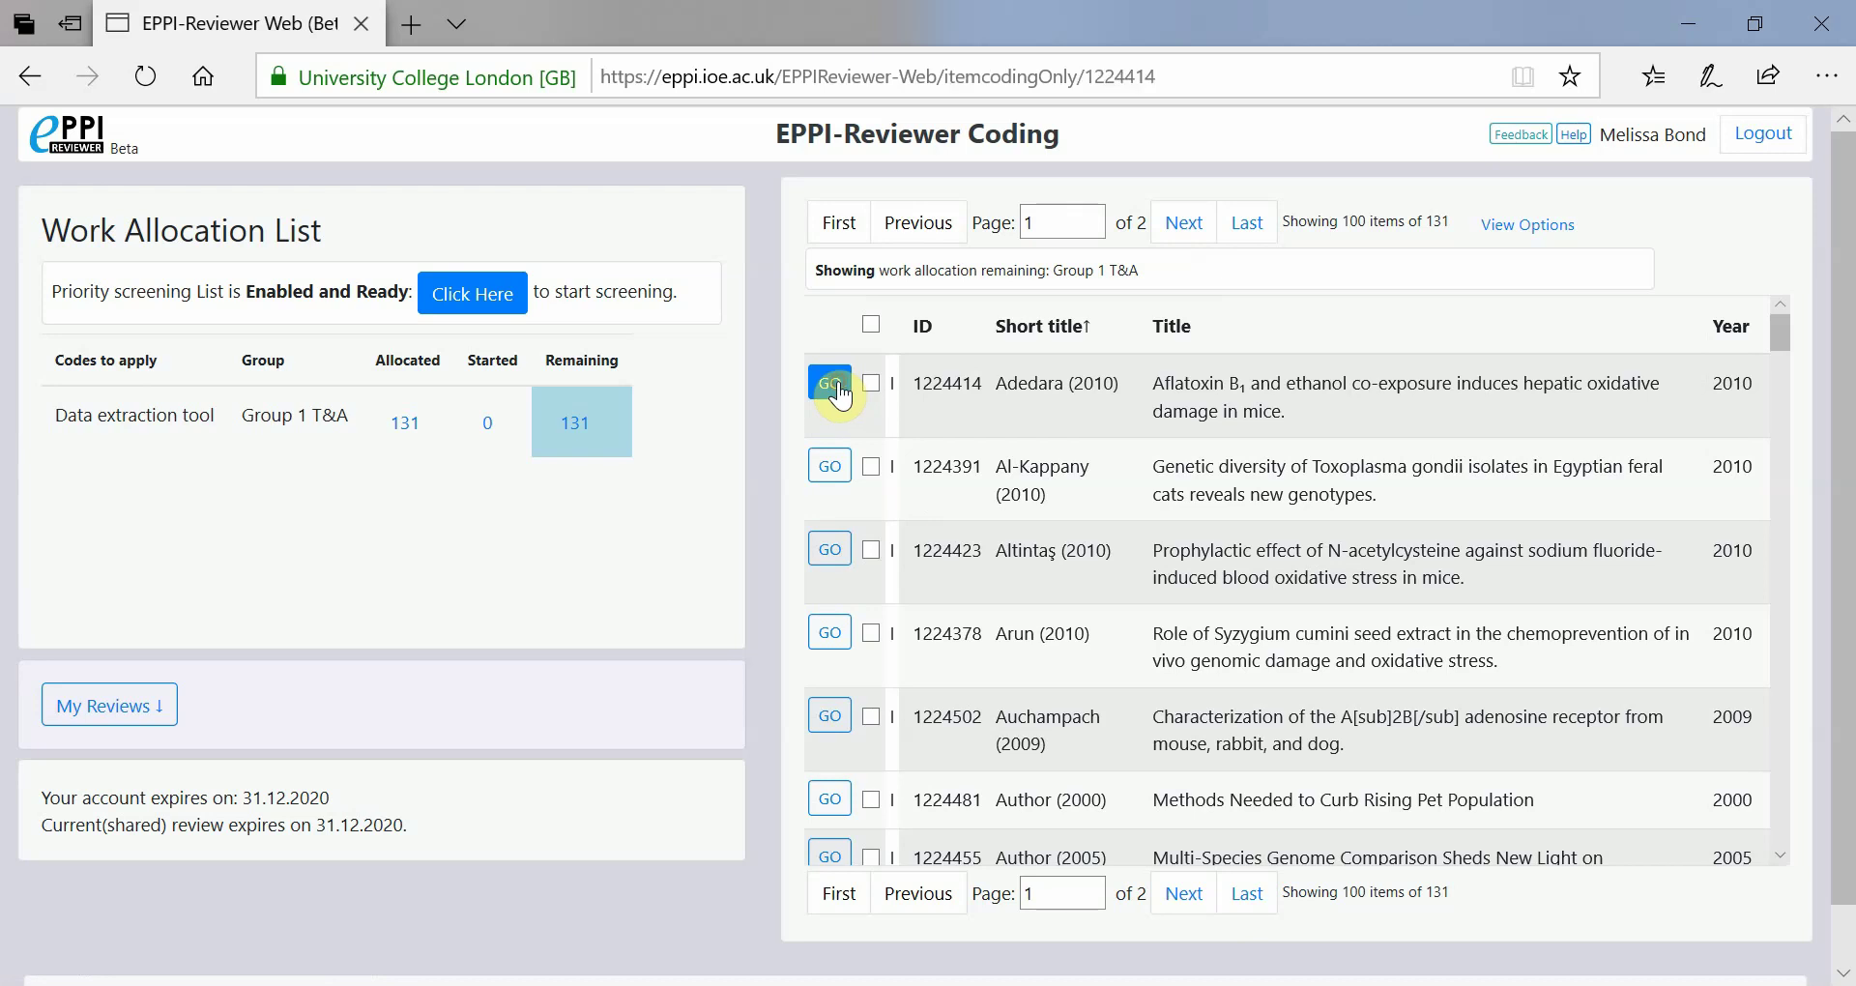